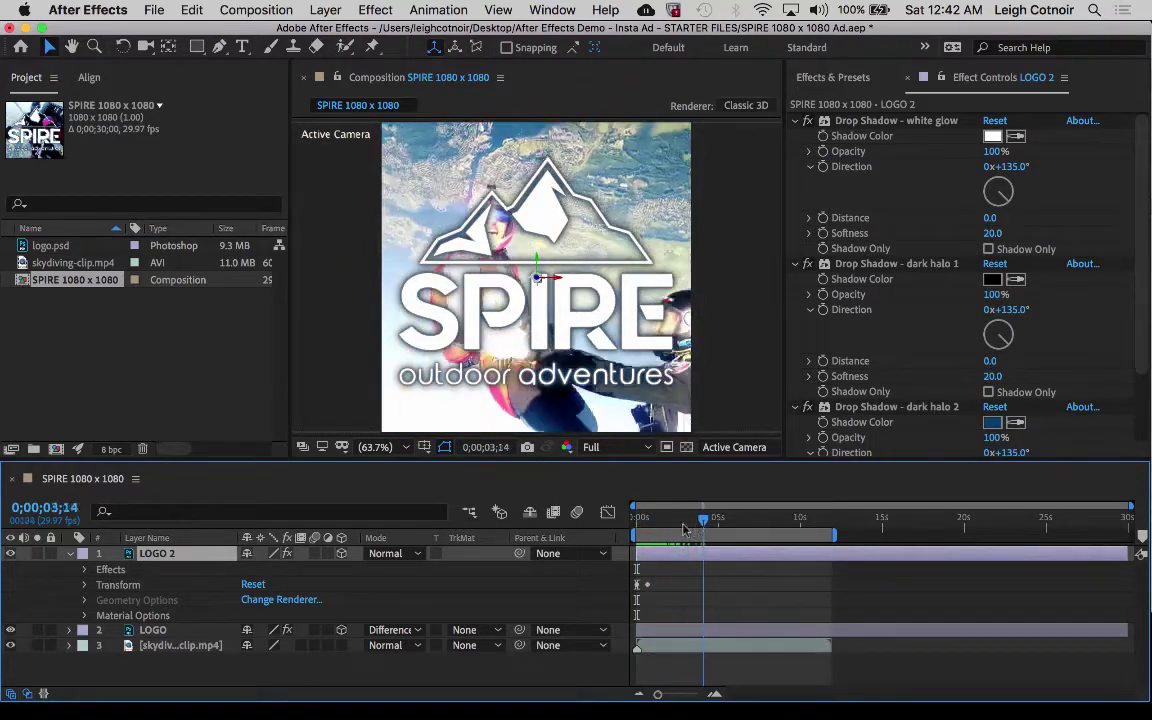
key("Home")
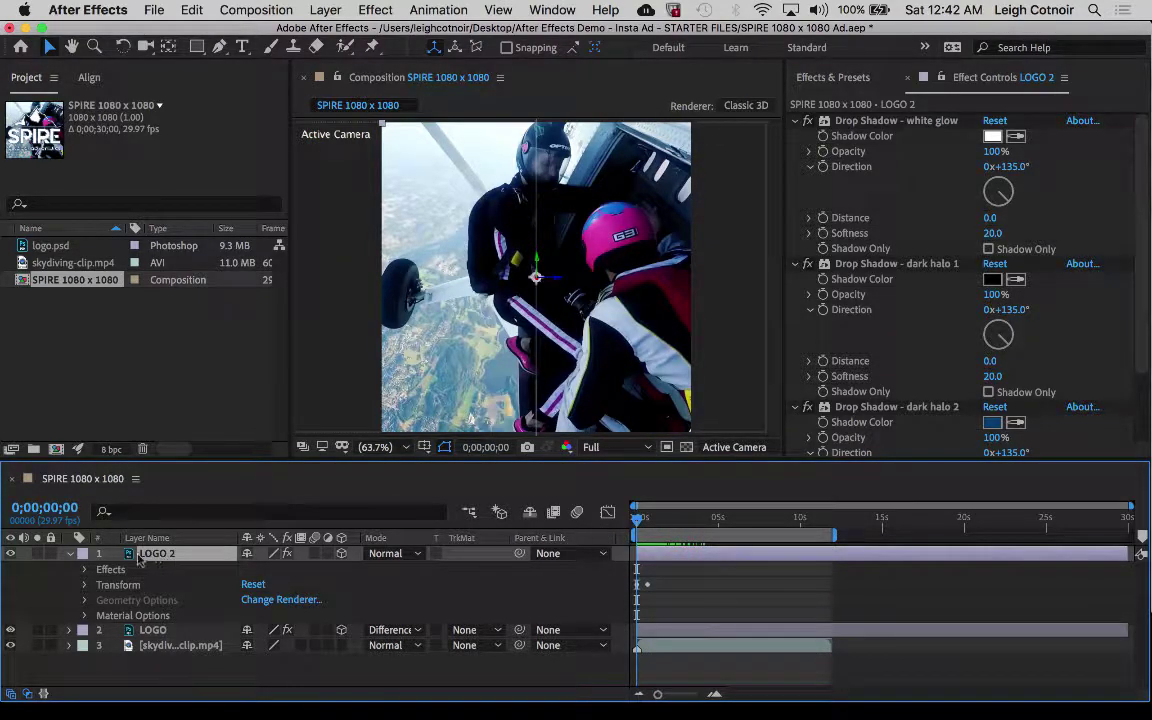
left_click(644, 520)
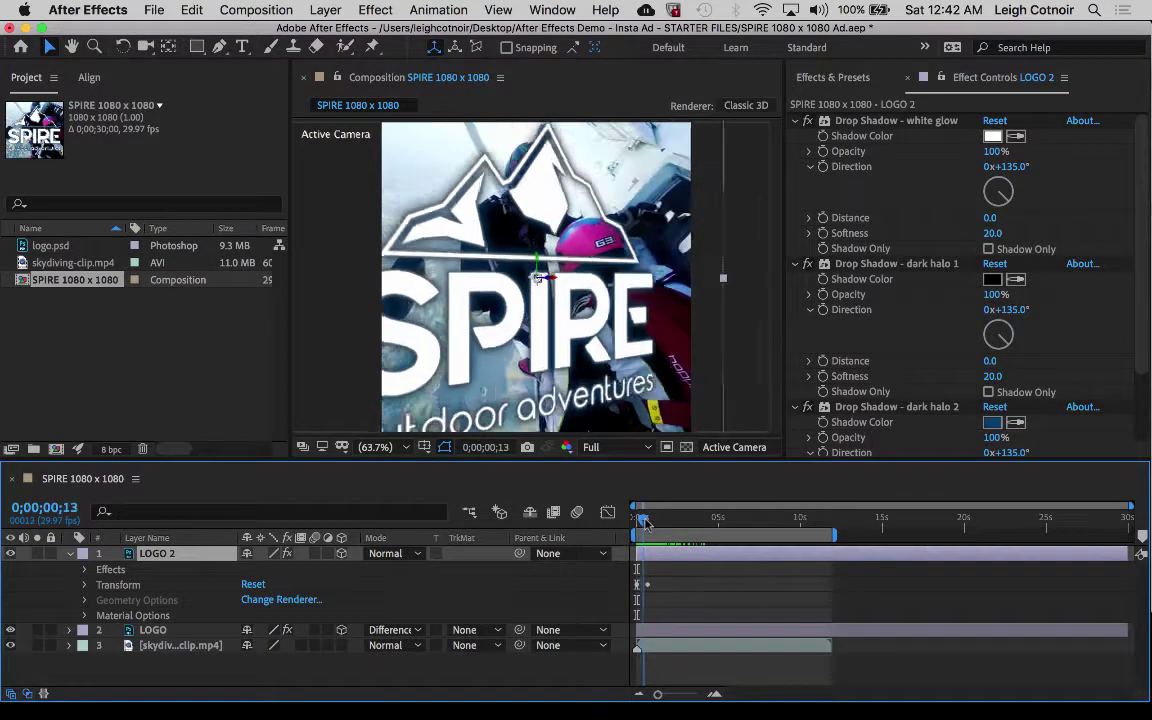
double_click(157, 555)
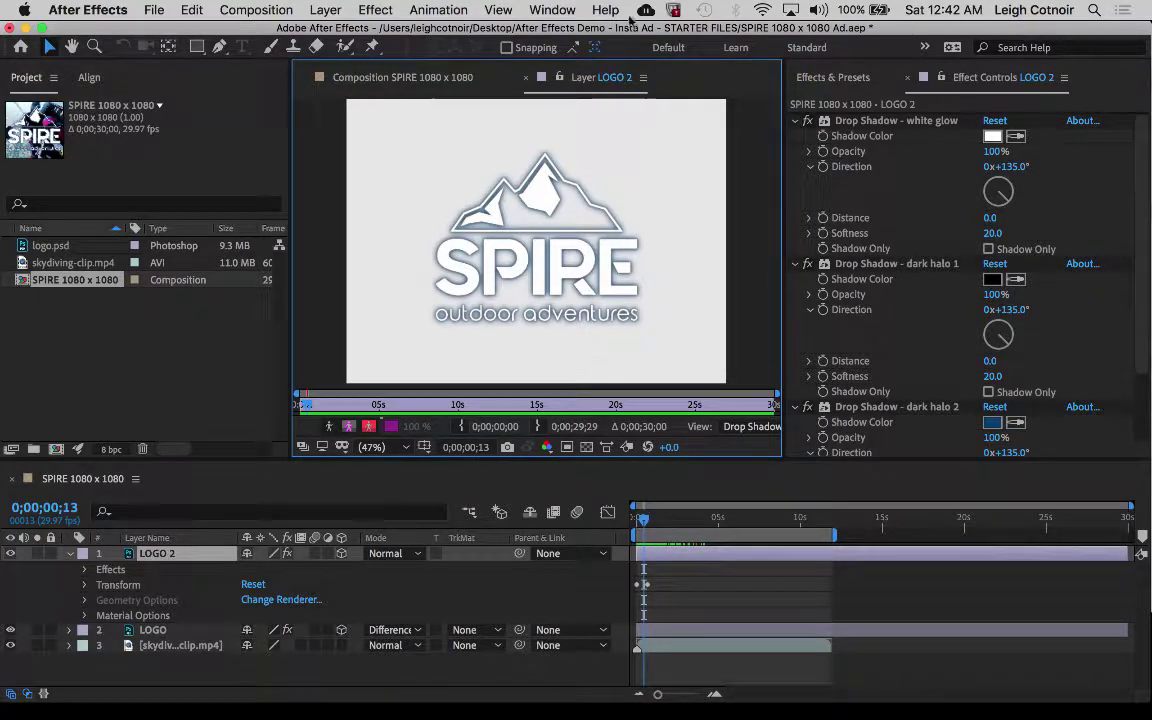
left_click(526, 77)
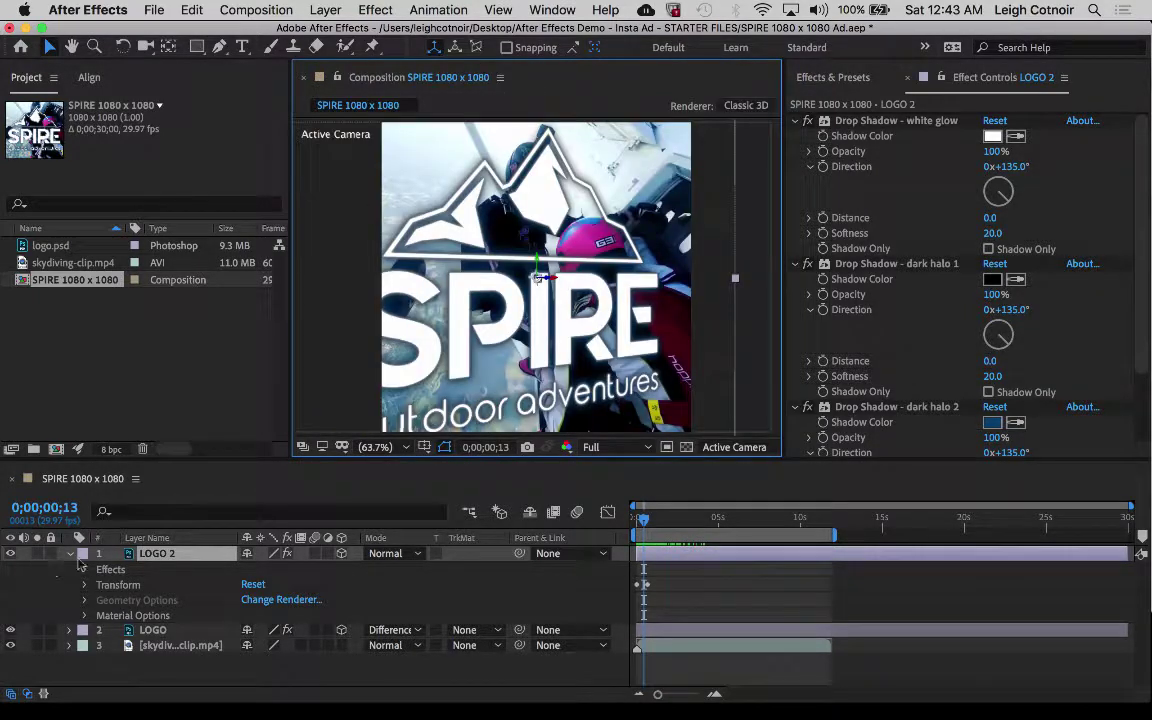
- Rename the LOGO 2 layer to LOGO - WHITE INTRO and collapse its properties
right_click(163, 556)
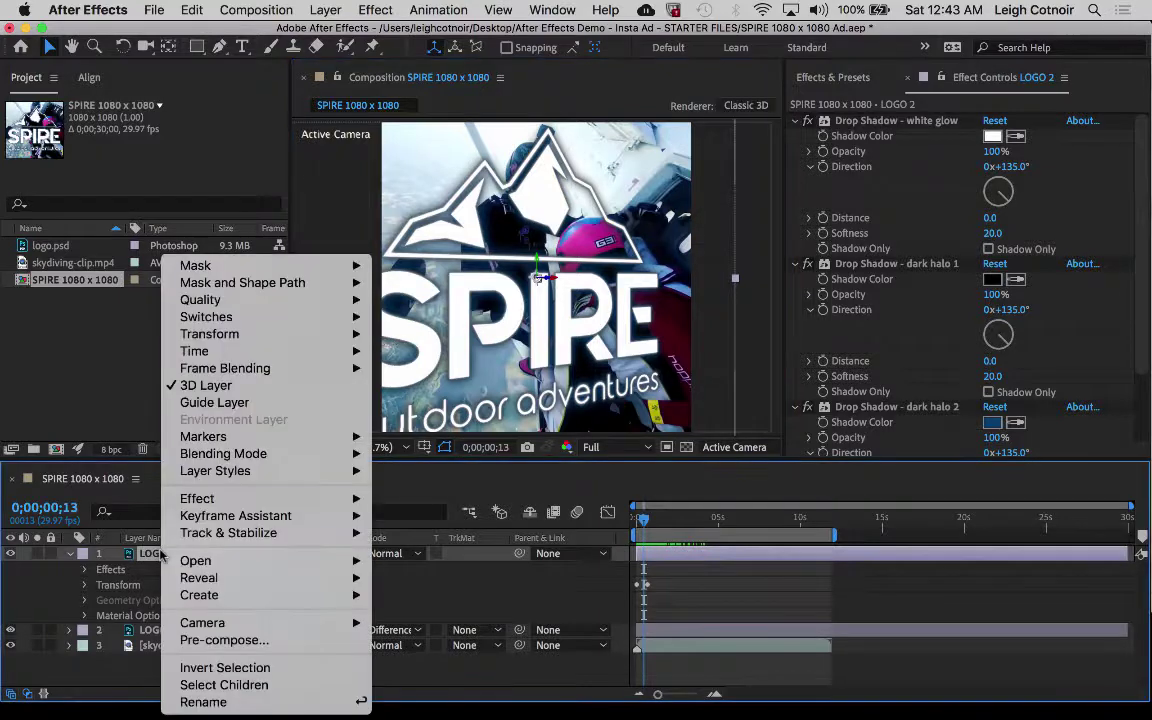
left_click(200, 700)
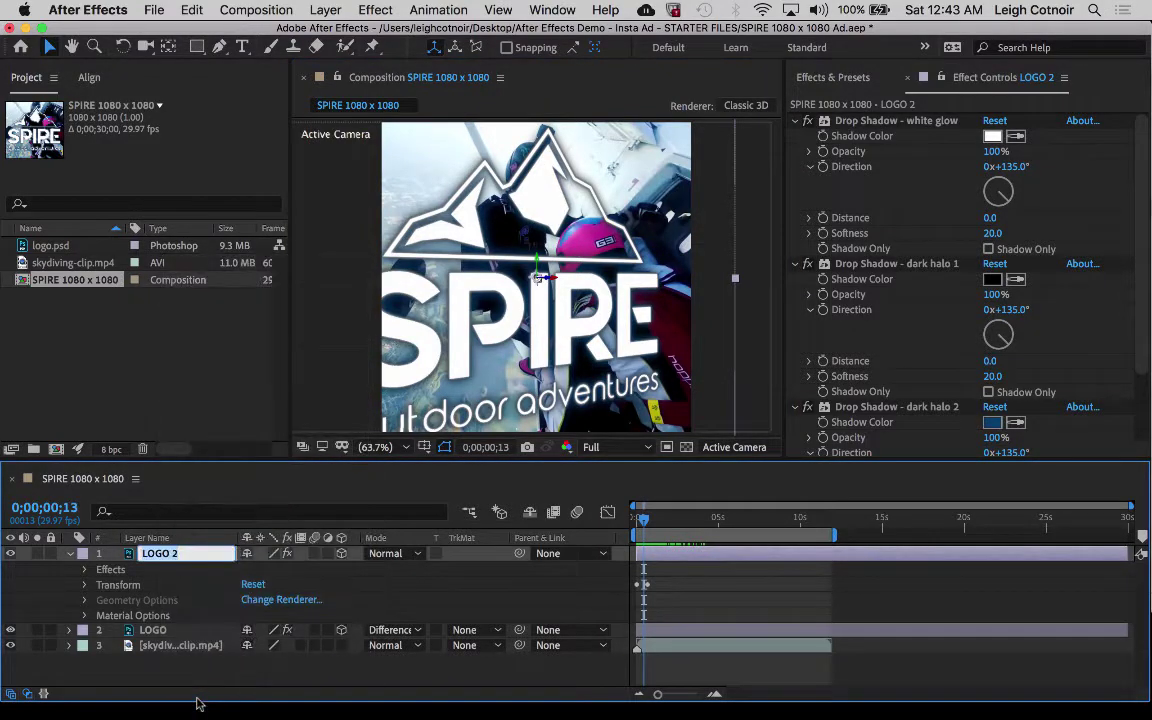
left_click(180, 553)
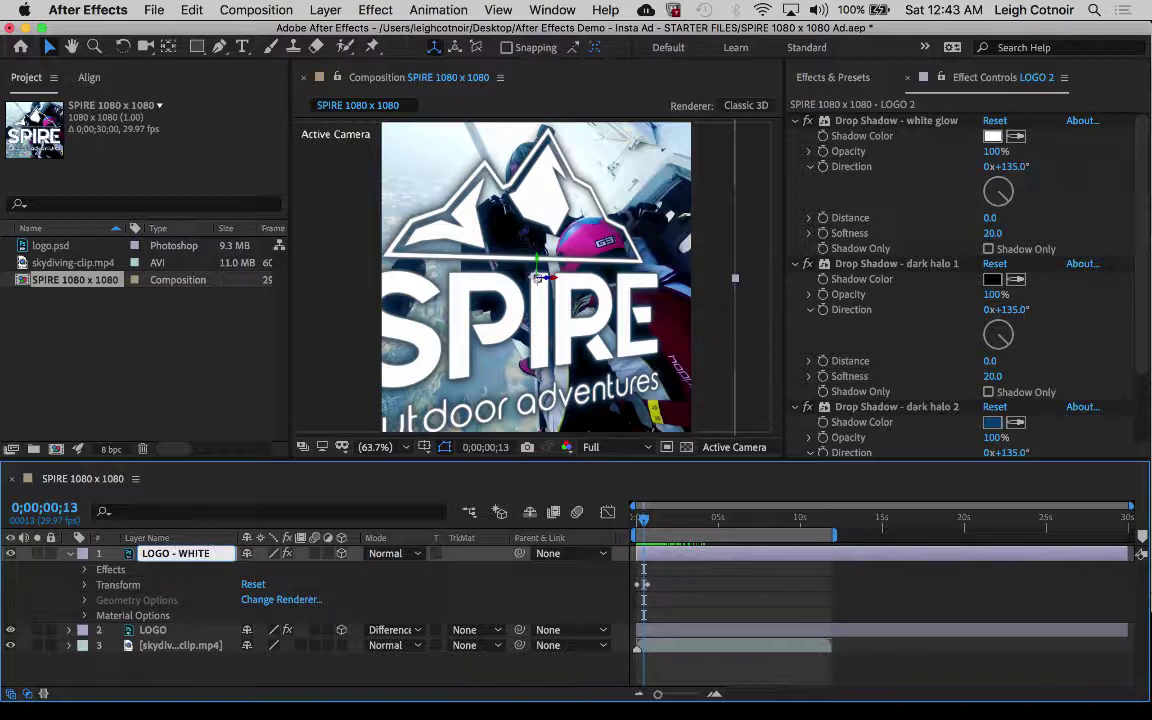
type("- WHITE INTRO")
key("Return")
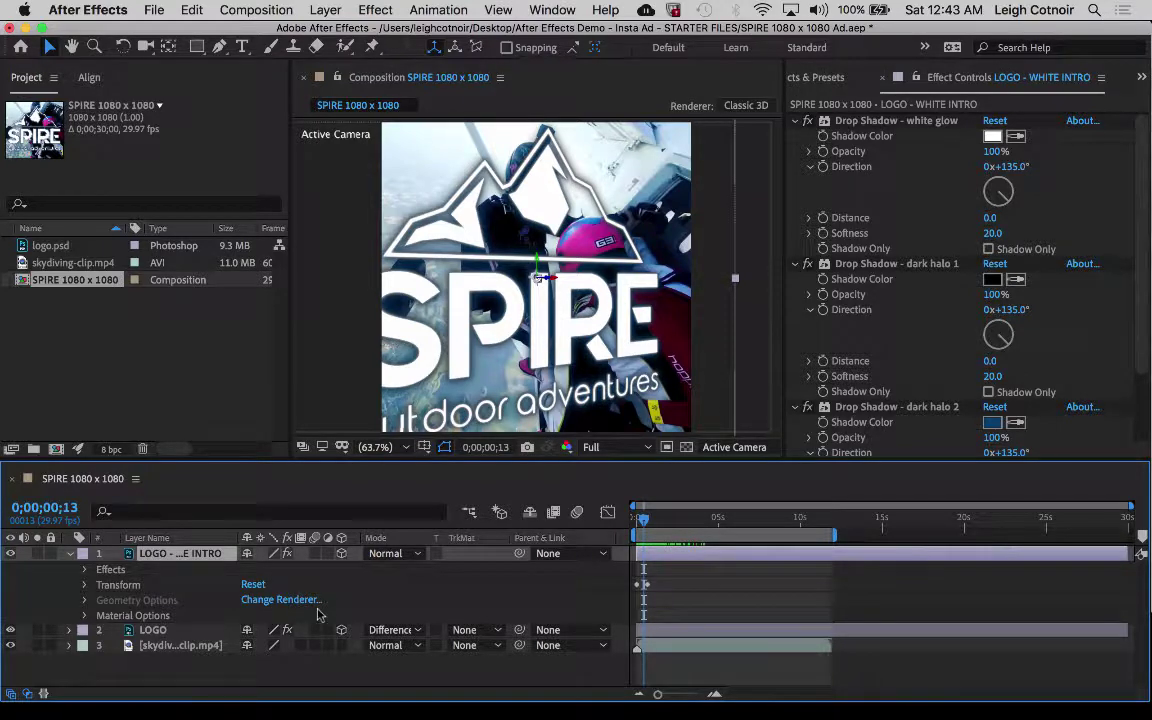
left_click(70, 554)
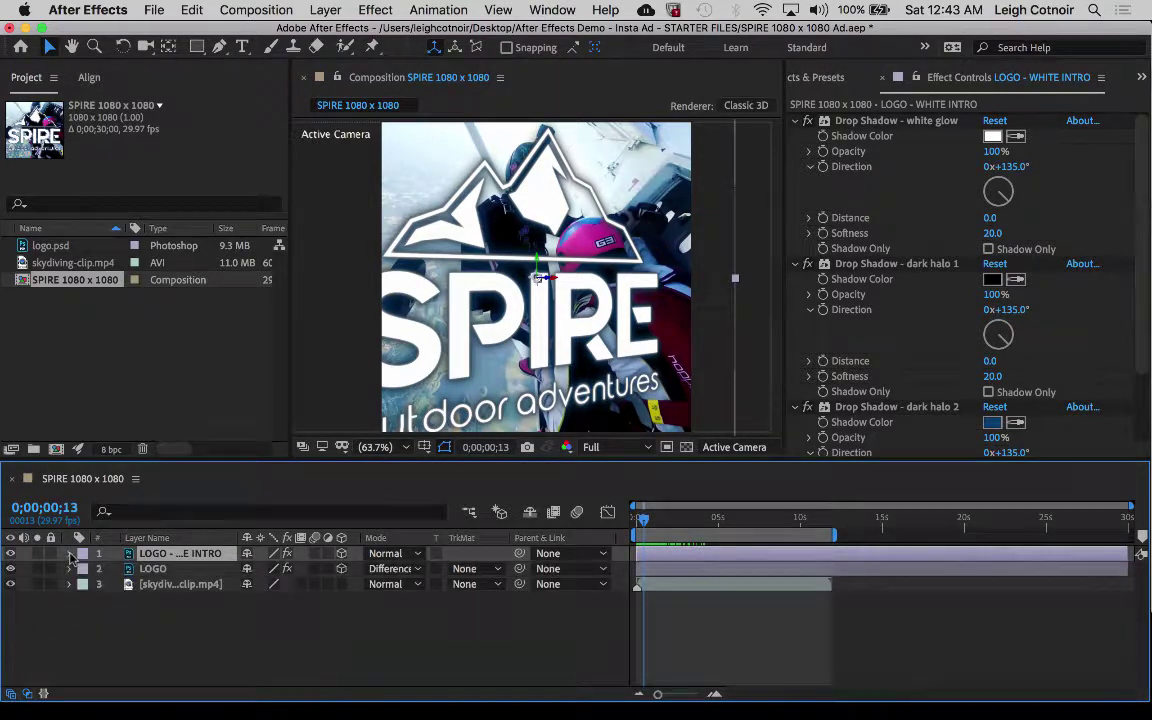
- Rename the LOGO layer to LOGO - DIFFERENCE BLEND and widen the Layer Name column
left_click(155, 570)
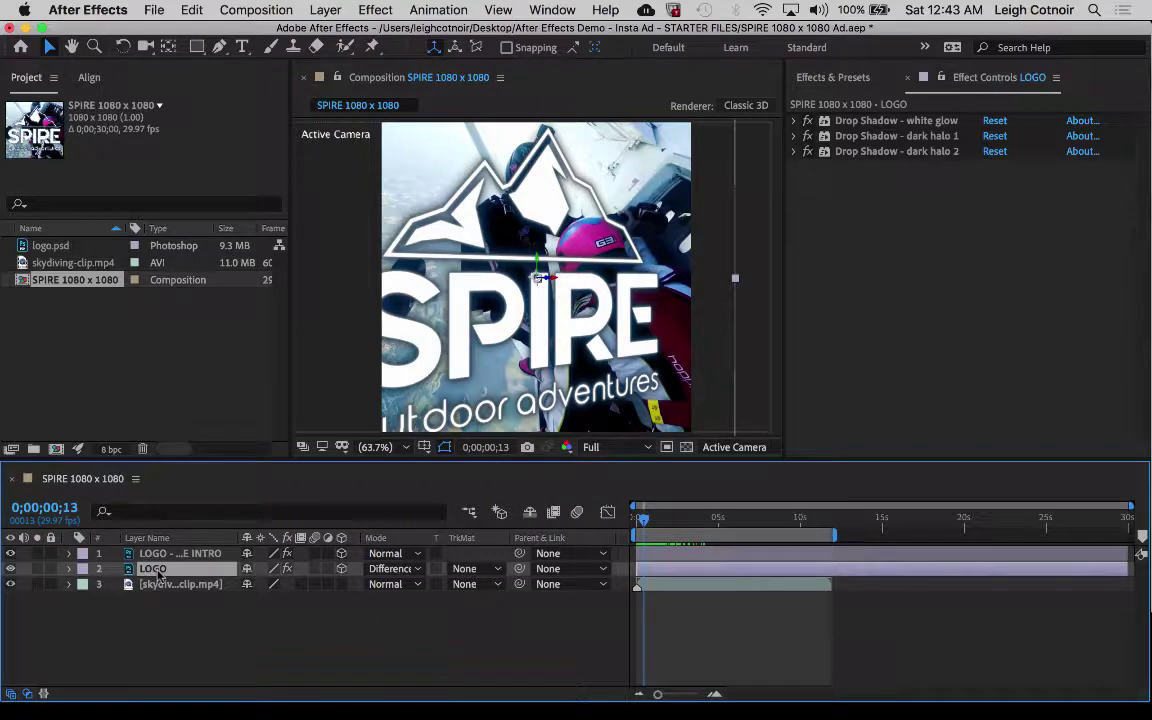
right_click(157, 573)
left_click(207, 700)
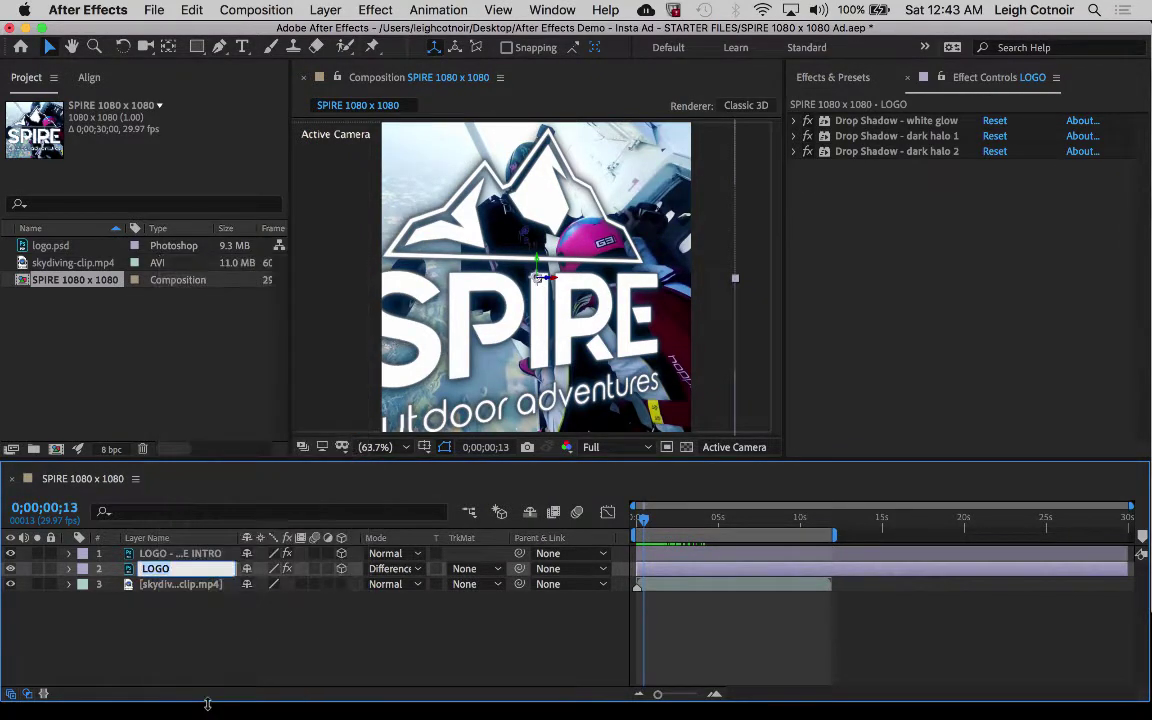
left_click(183, 566)
type("- ")
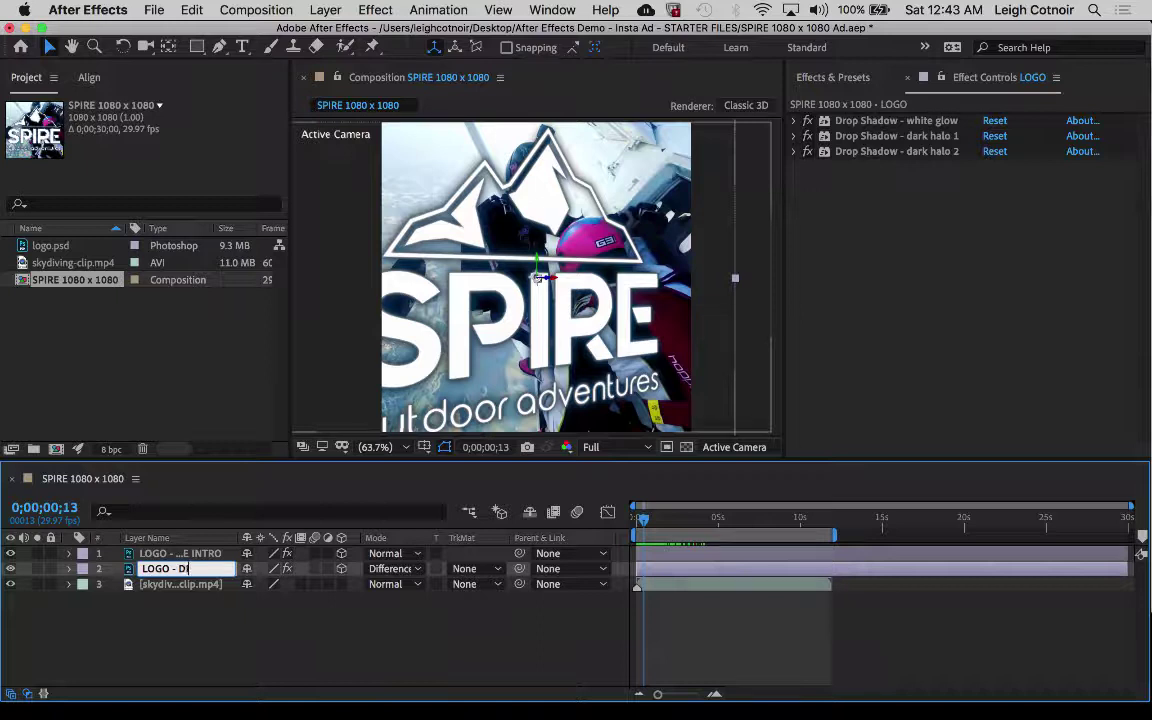
type("DIFFERENCE BLEND")
key("Return")
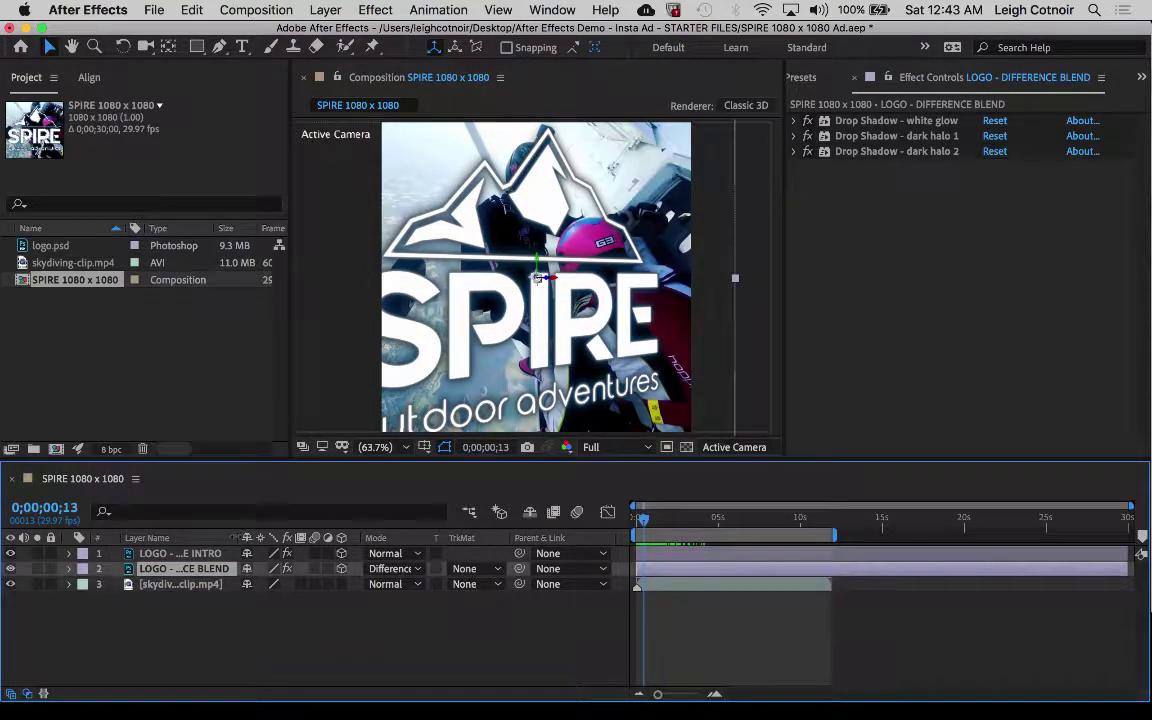
left_click_drag(236, 538, 270, 538)
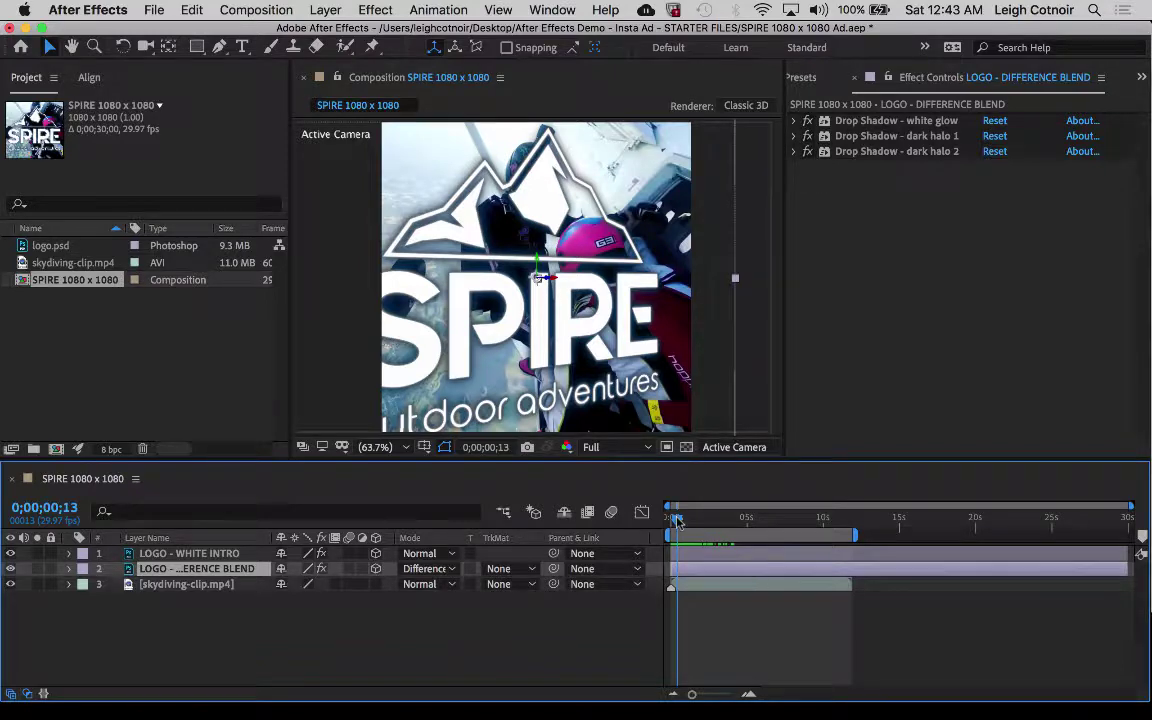
- Turn on Opacity keyframing for the LOGO - WHITE INTRO layer at 0;00;01;25
mouse_move(677, 520)
left_mouse_down()
mouse_move(667, 521)
mouse_move(699, 527)
left_mouse_up()
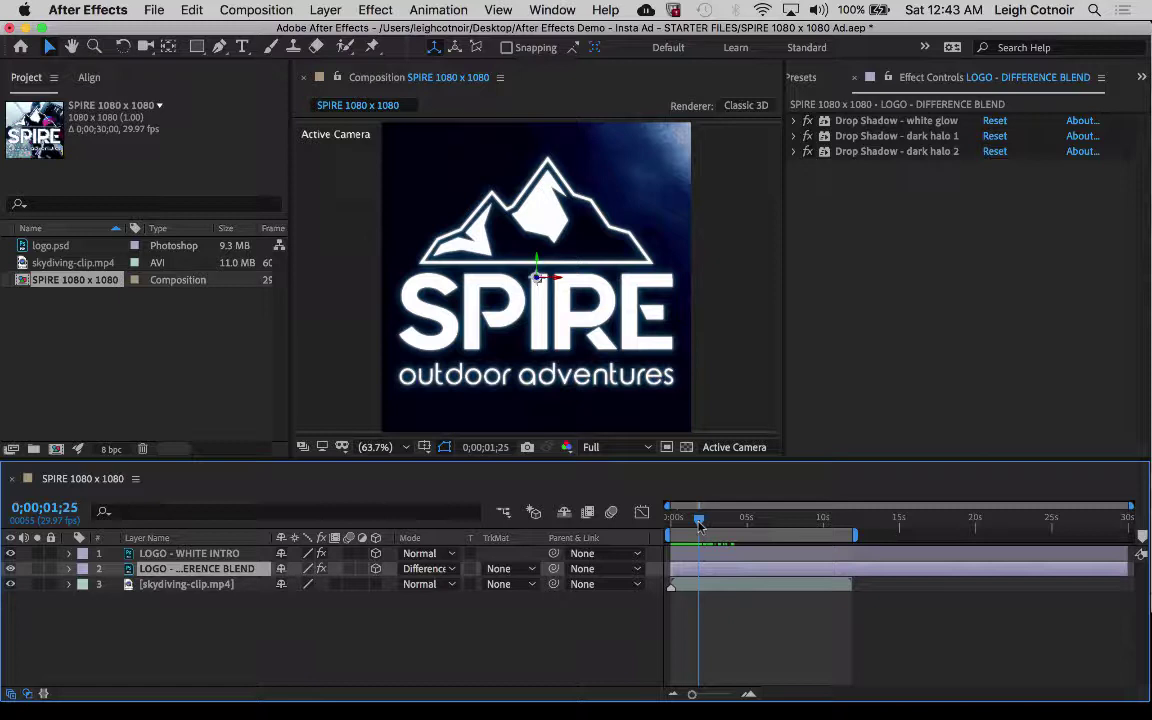
left_click_drag(699, 527, 699, 527)
left_click_drag(698, 525, 700, 525)
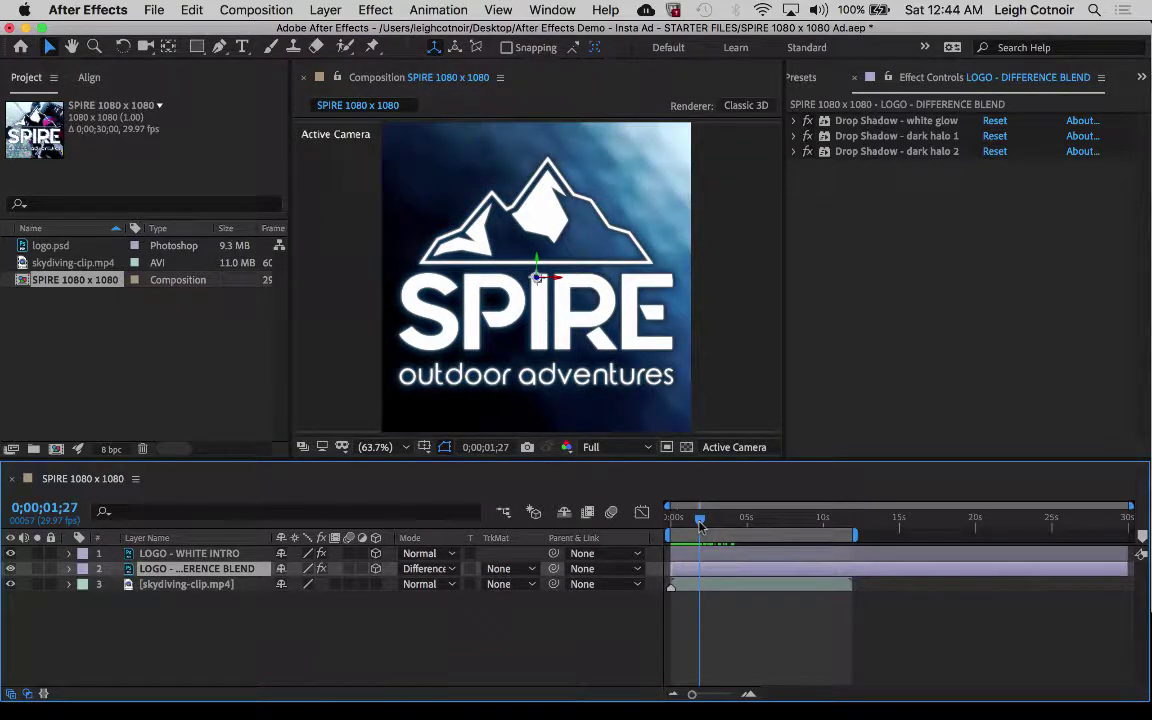
left_click_drag(700, 525, 698, 525)
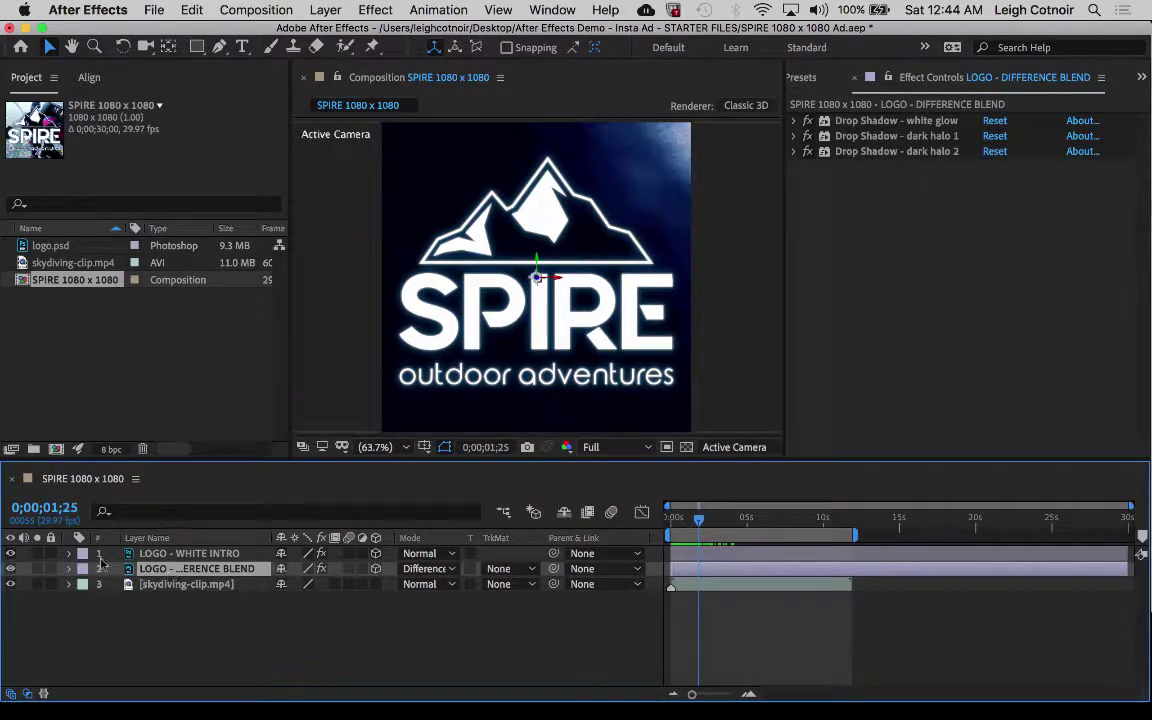
left_click(68, 555)
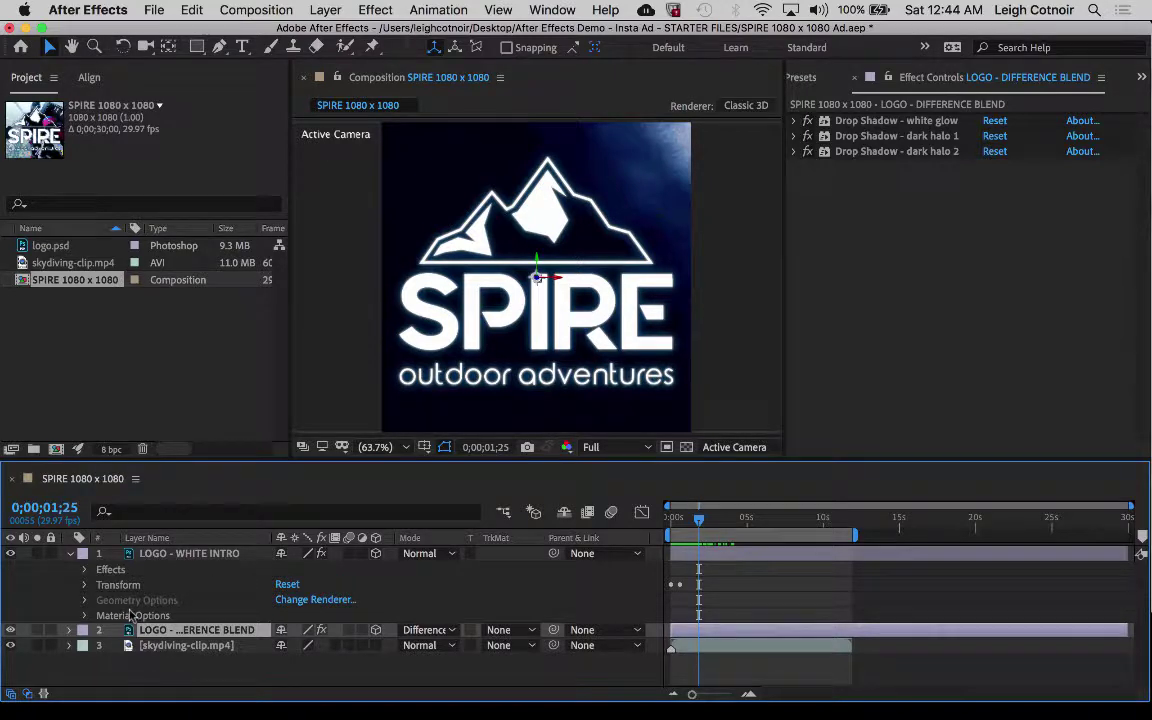
left_click(102, 586)
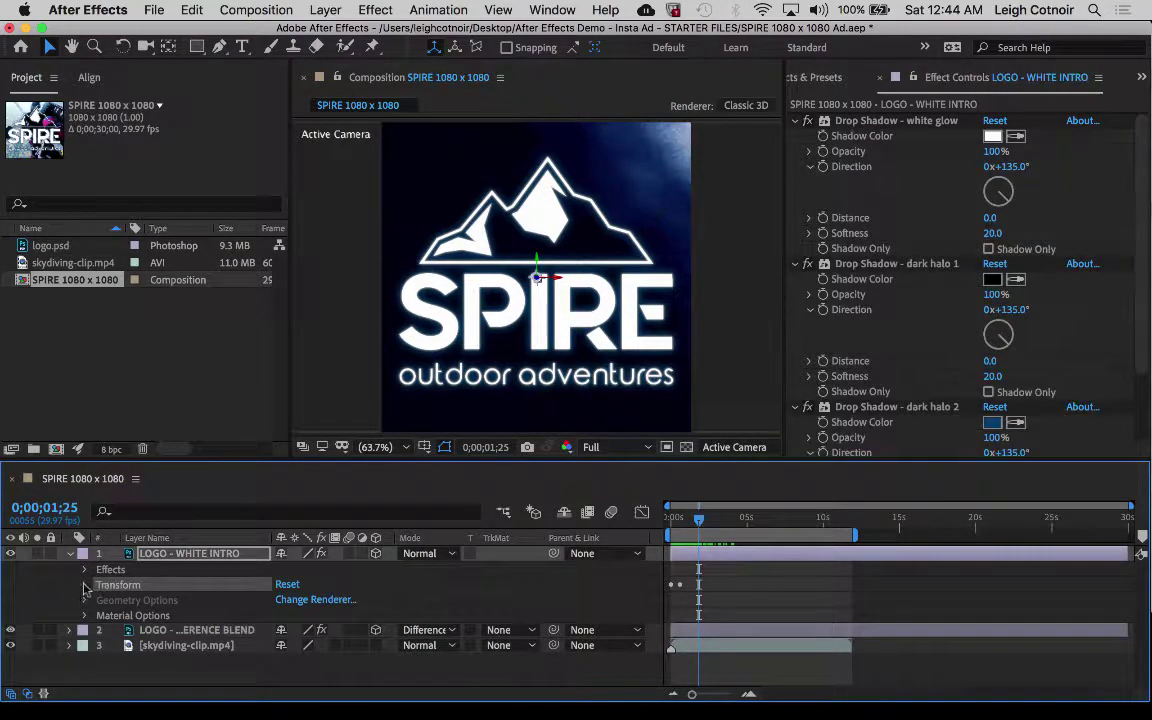
left_click(84, 586)
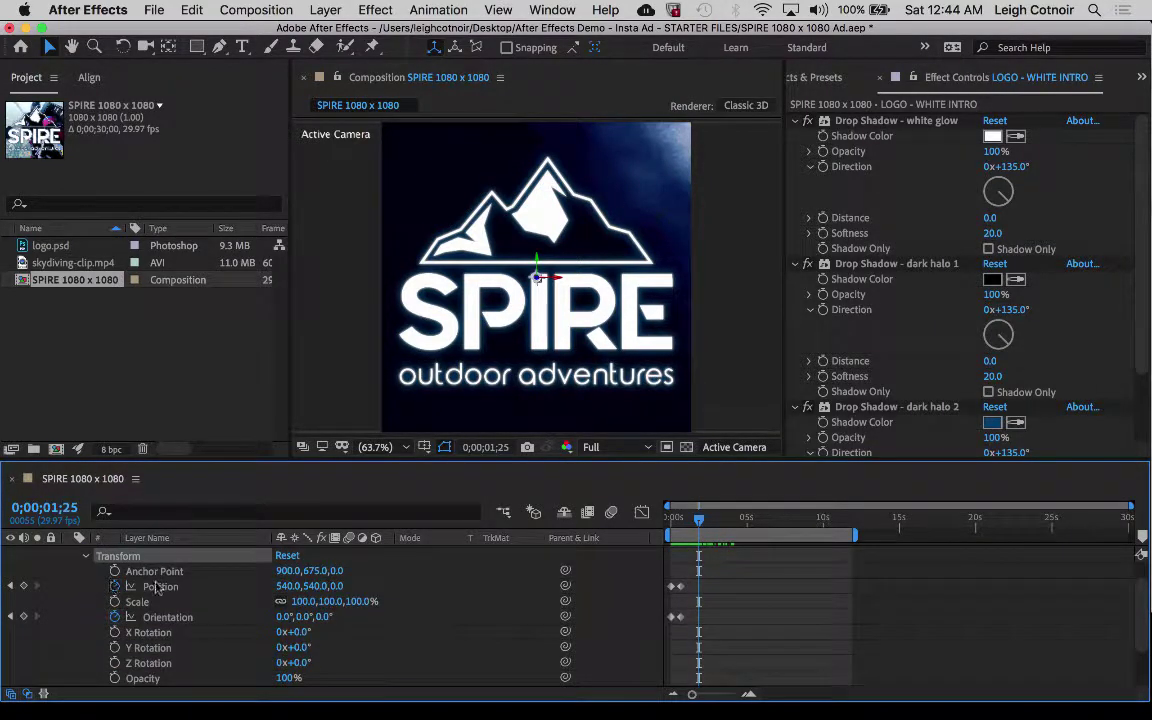
scroll(122, 655, "down", 3)
scroll(123, 657, "up", 2)
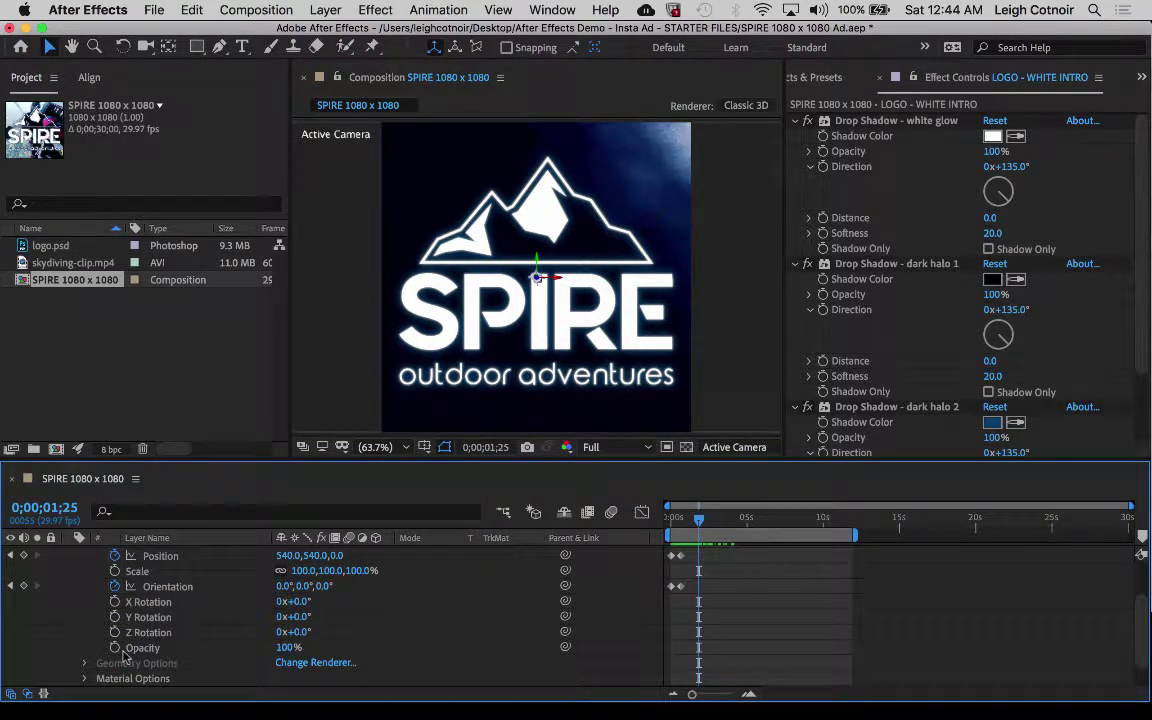
left_click(114, 648)
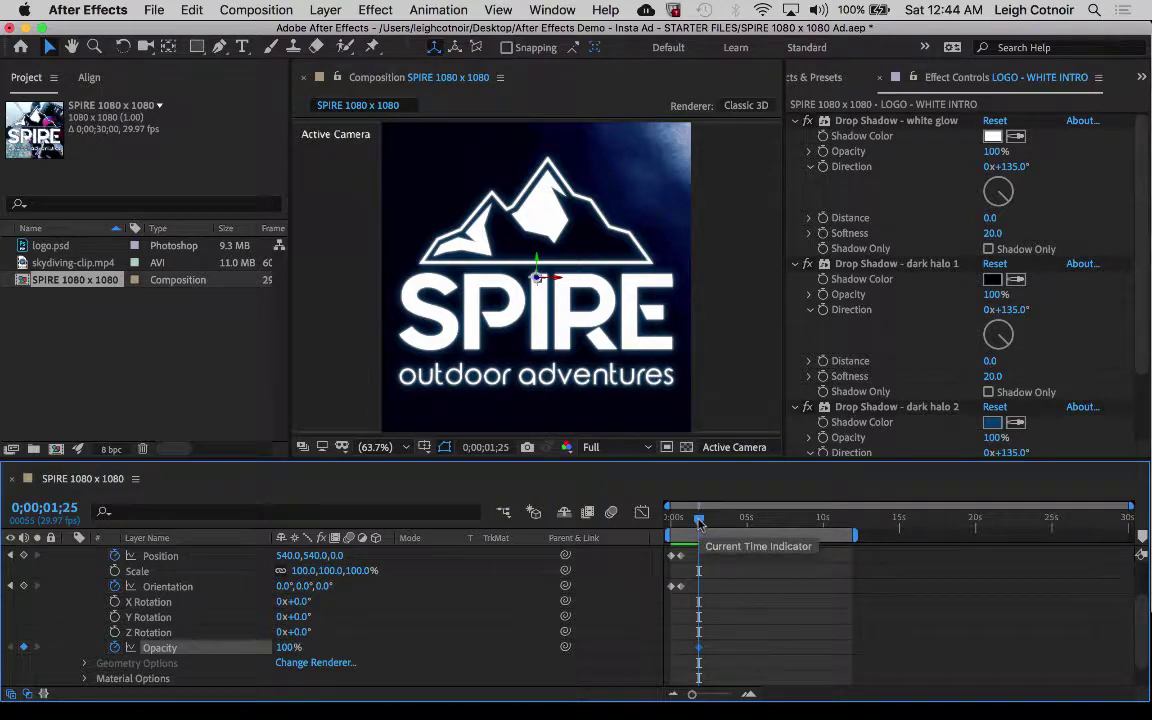
- Add an Opacity keyframe at 100% to the LOGO - WHITE INTRO layer at 0;00;01;05
left_click_drag(699, 523, 684, 524)
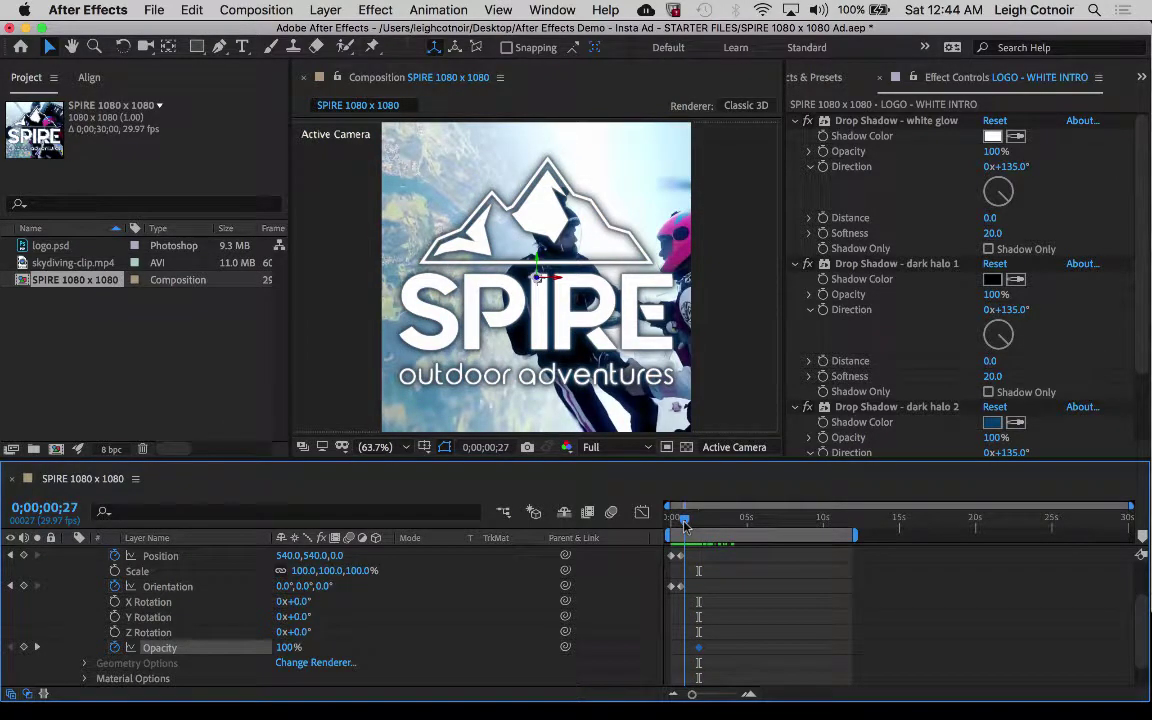
left_click_drag(684, 524, 688, 524)
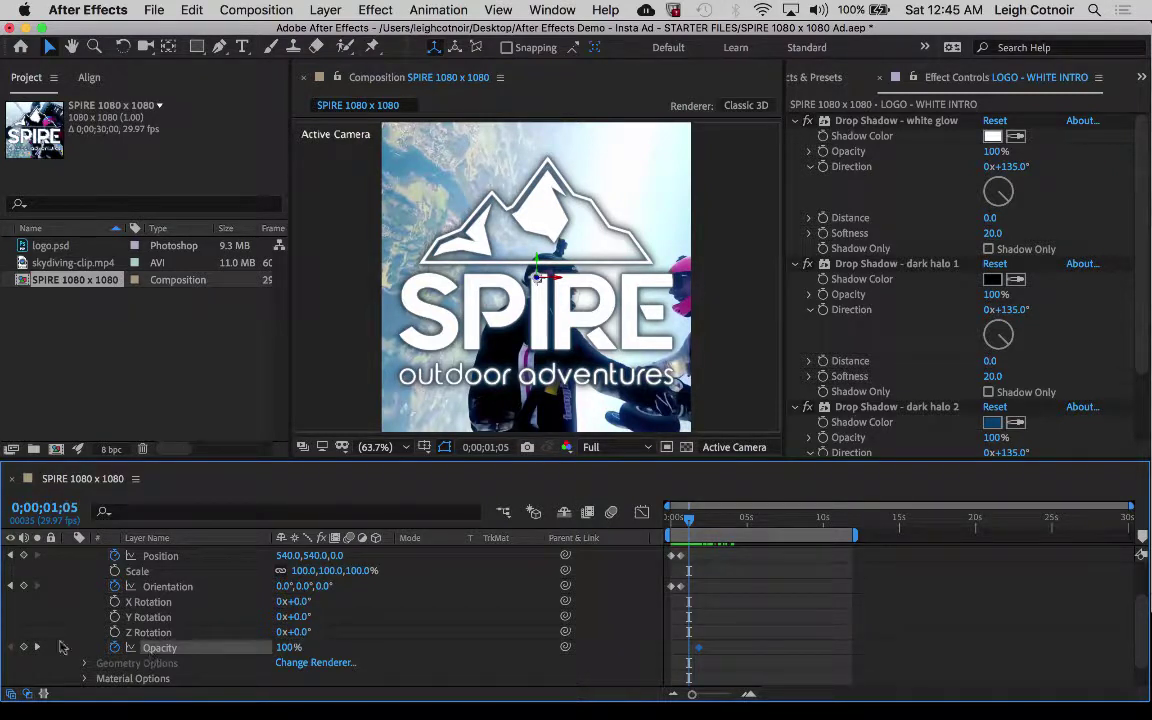
left_click(23, 647)
- Set the white logo's Opacity keyframe at 0;00;01;25 to 0% and collapse the layer's properties
left_click_drag(688, 523, 697, 525)
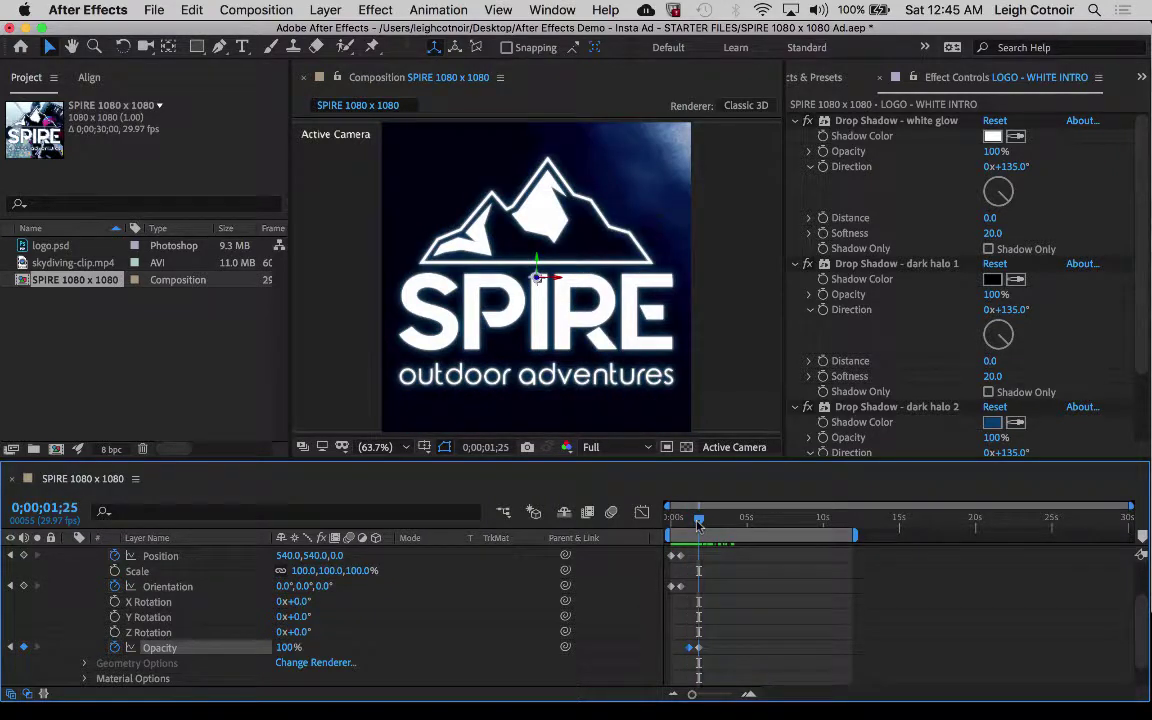
left_click(698, 647)
left_click_drag(270, 647, 148, 649)
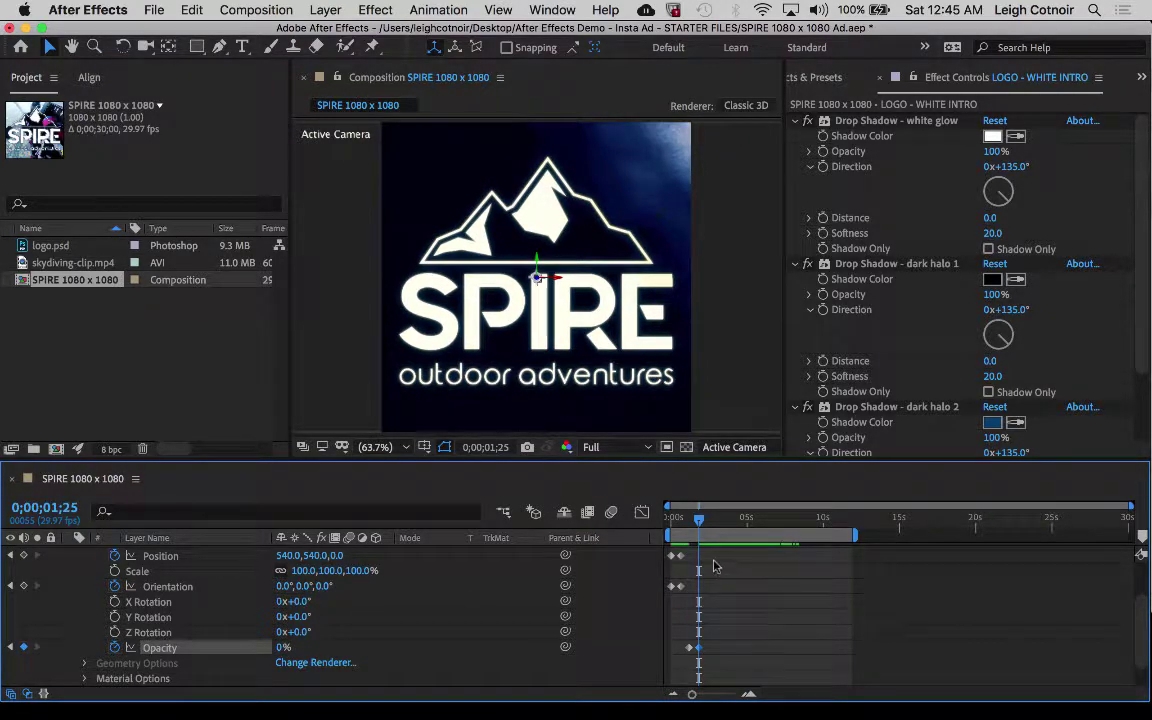
scroll(104, 586, "up", 3)
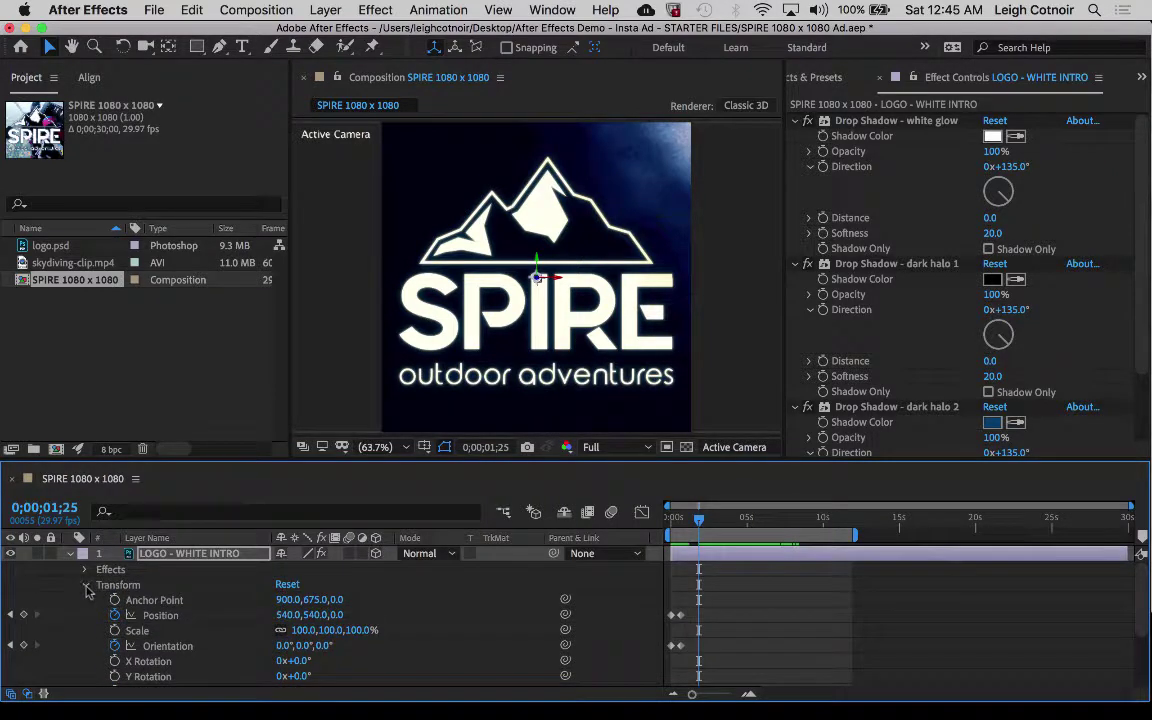
left_click(84, 584)
left_click(68, 553)
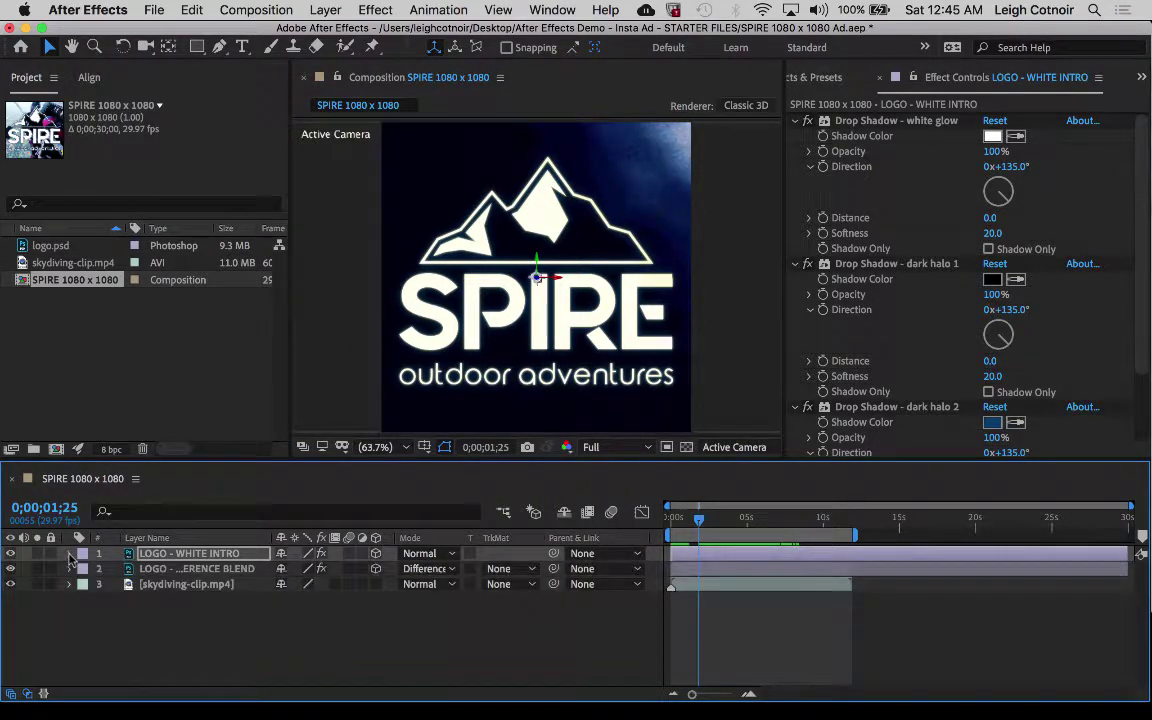
- Preview the composition from the beginning to check the logo fade, and examine the difference-blended logo around 0;00;05;27
left_click_drag(699, 523, 655, 522)
key("space")
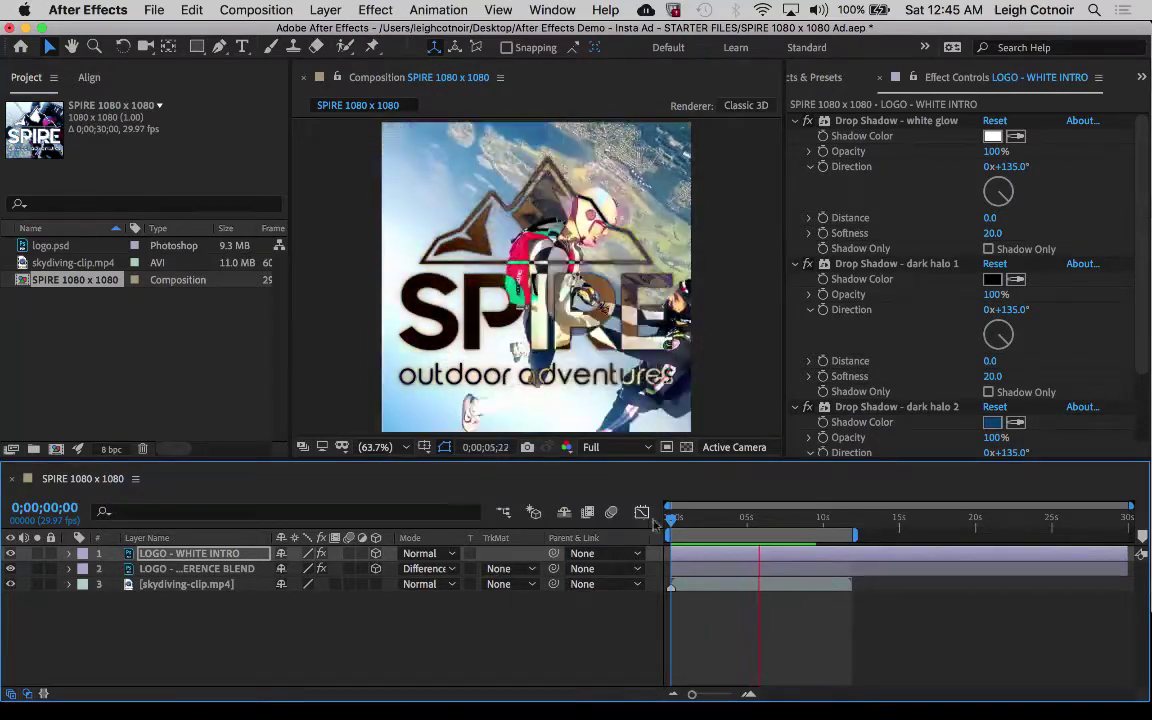
key("space")
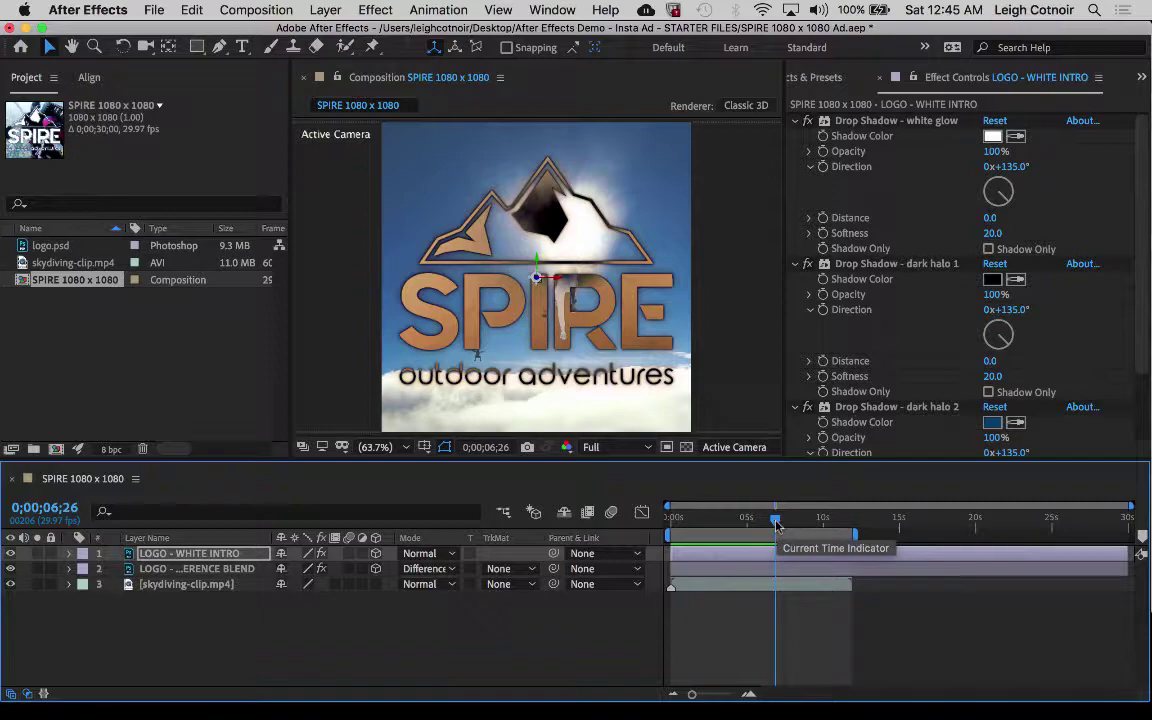
left_click_drag(777, 524, 761, 545)
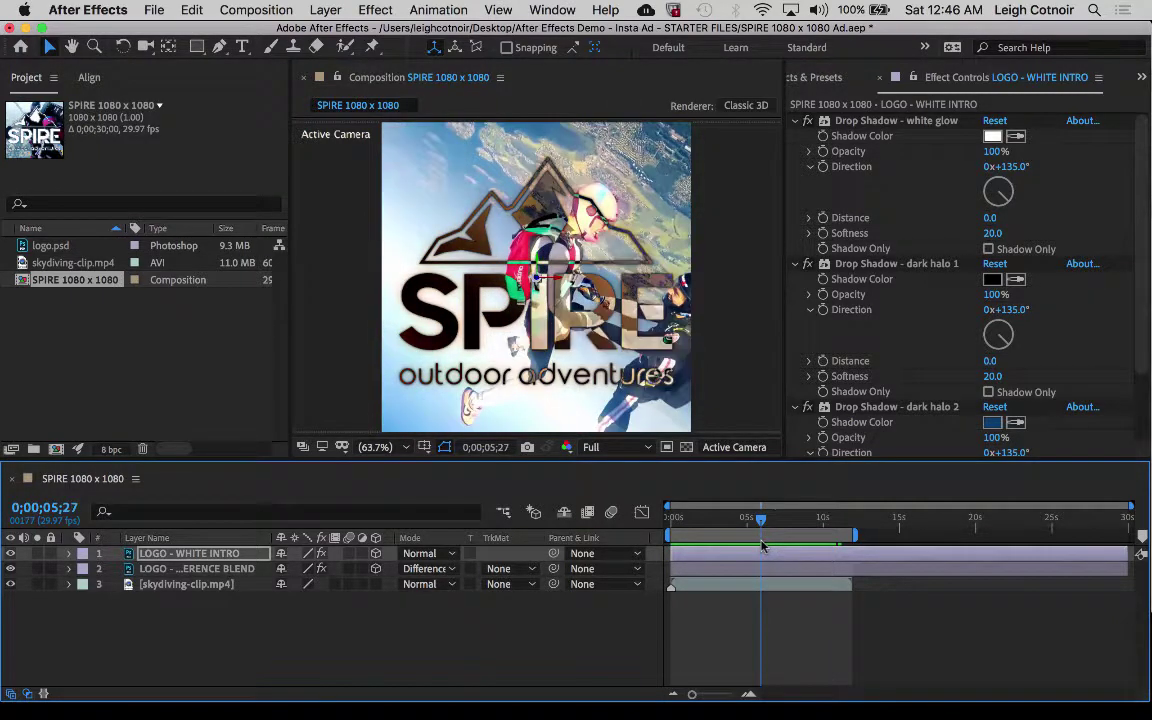
- Collapse the settings of all three Drop Shadow effects on the LOGO - WHITE INTRO layer
left_click(794, 407)
left_click(794, 264)
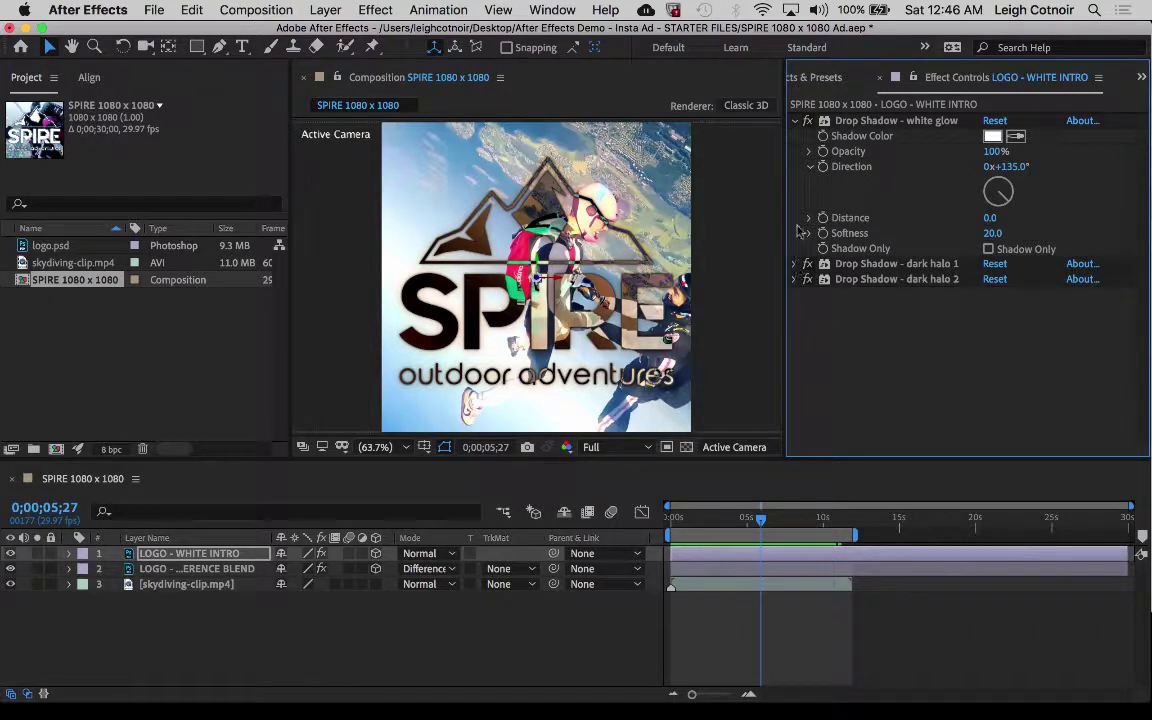
left_click(794, 121)
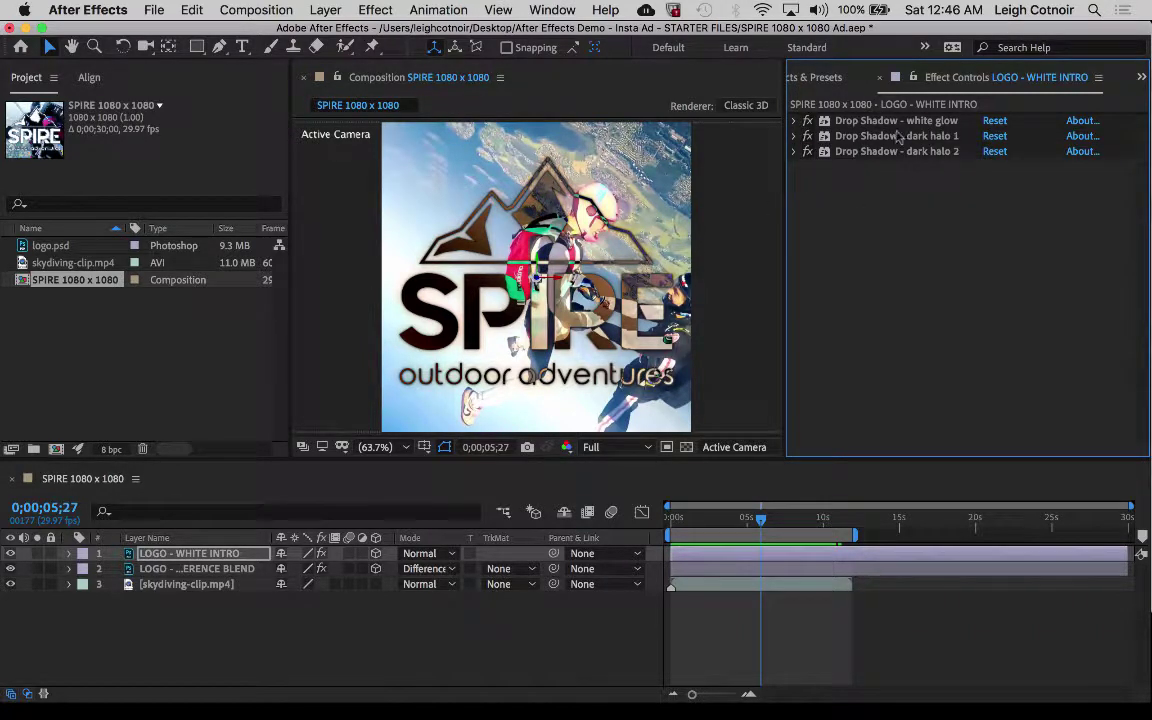
- Show the Effects & Presets list and widen the Layer Name column to fit the full layer names
left_click(836, 80)
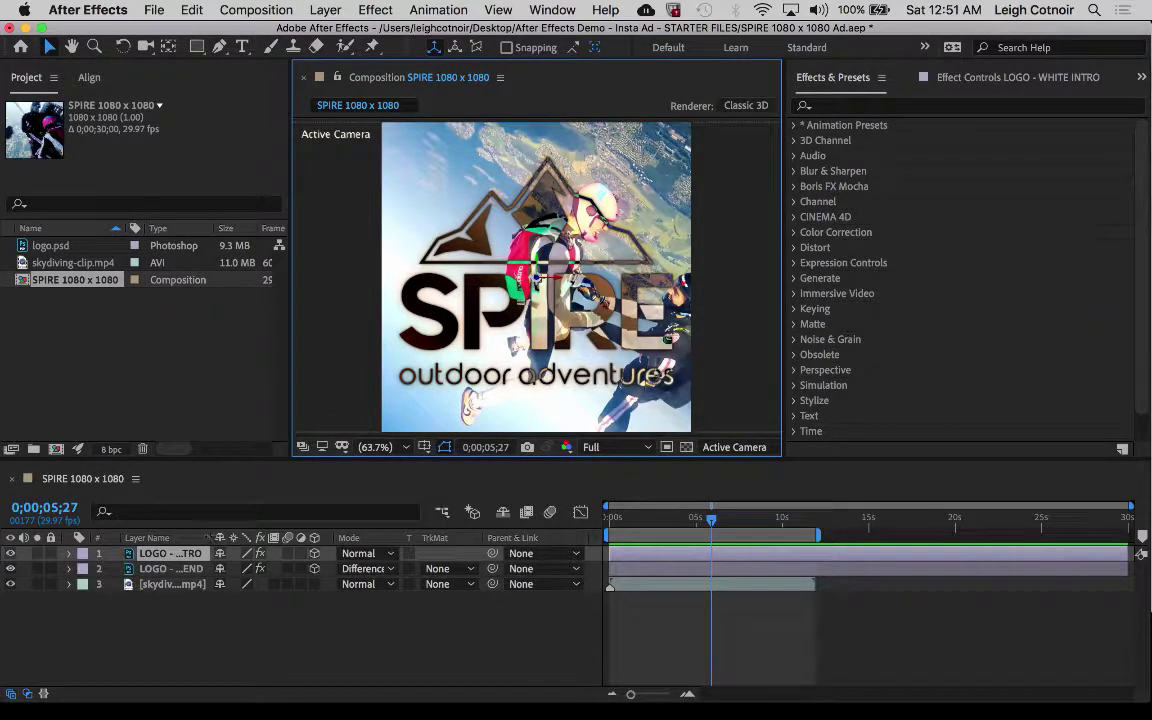
left_click_drag(222, 543, 287, 543)
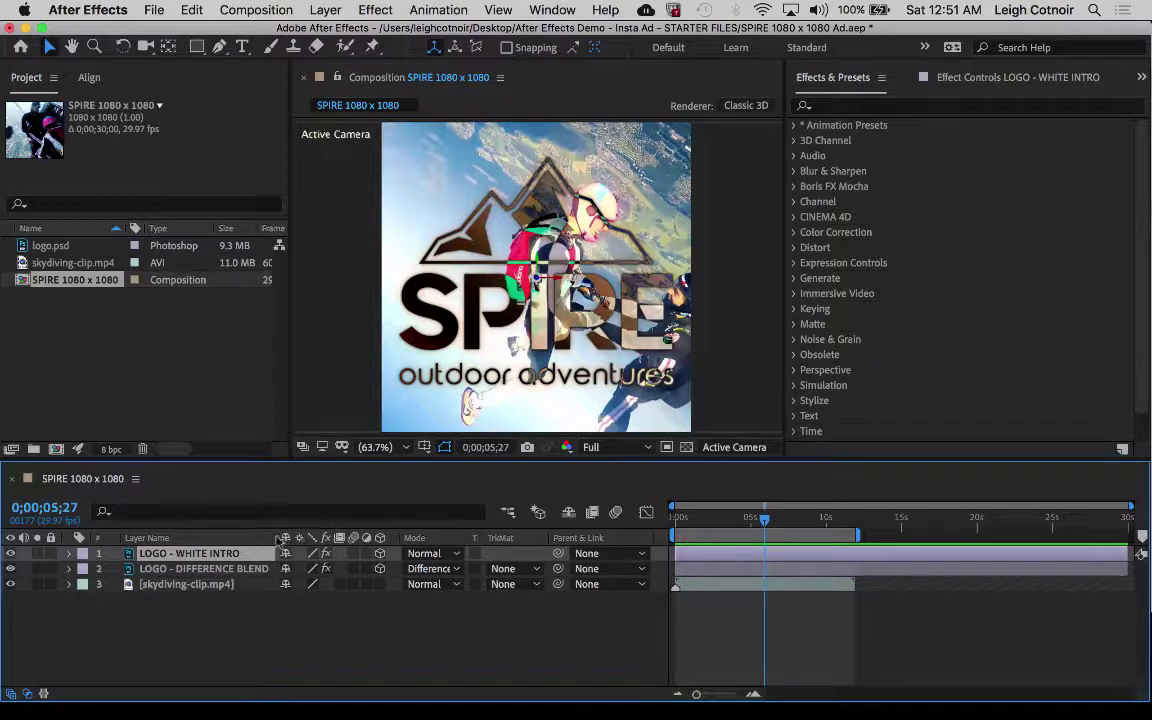
- Set the LOGO - WHITE INTRO layer's Out point to 0;00;11;27, matching the end of the skydiving clip
left_click_drag(669, 610, 623, 610)
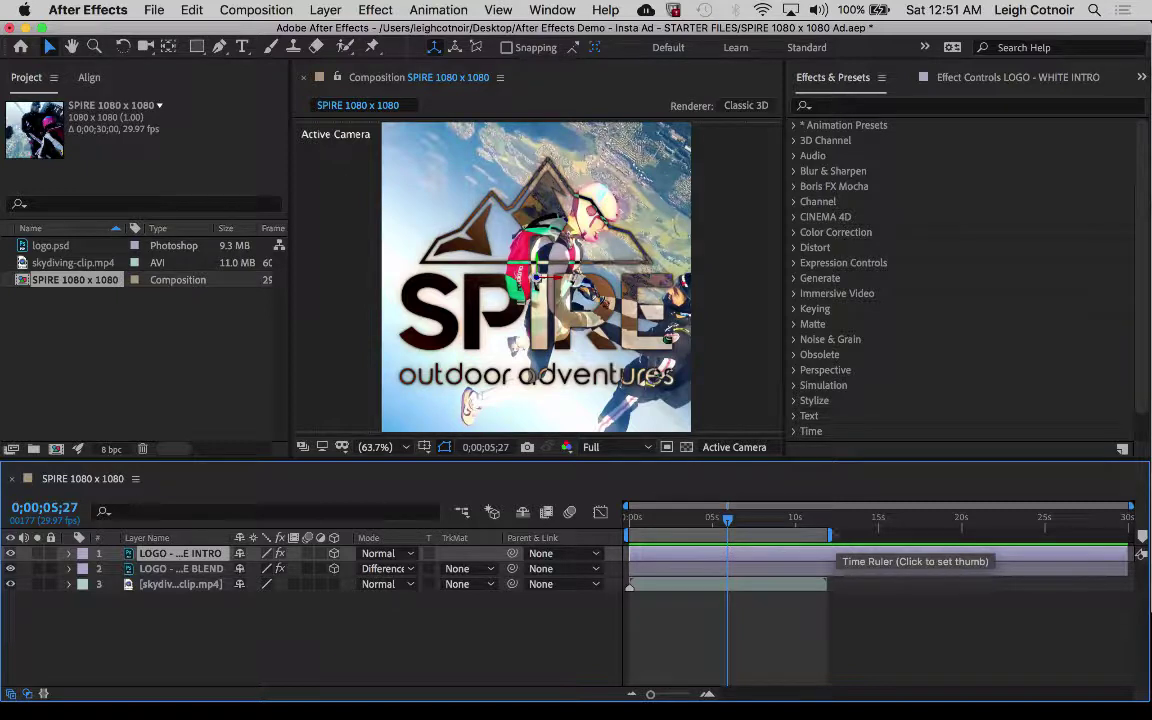
double_click(130, 556)
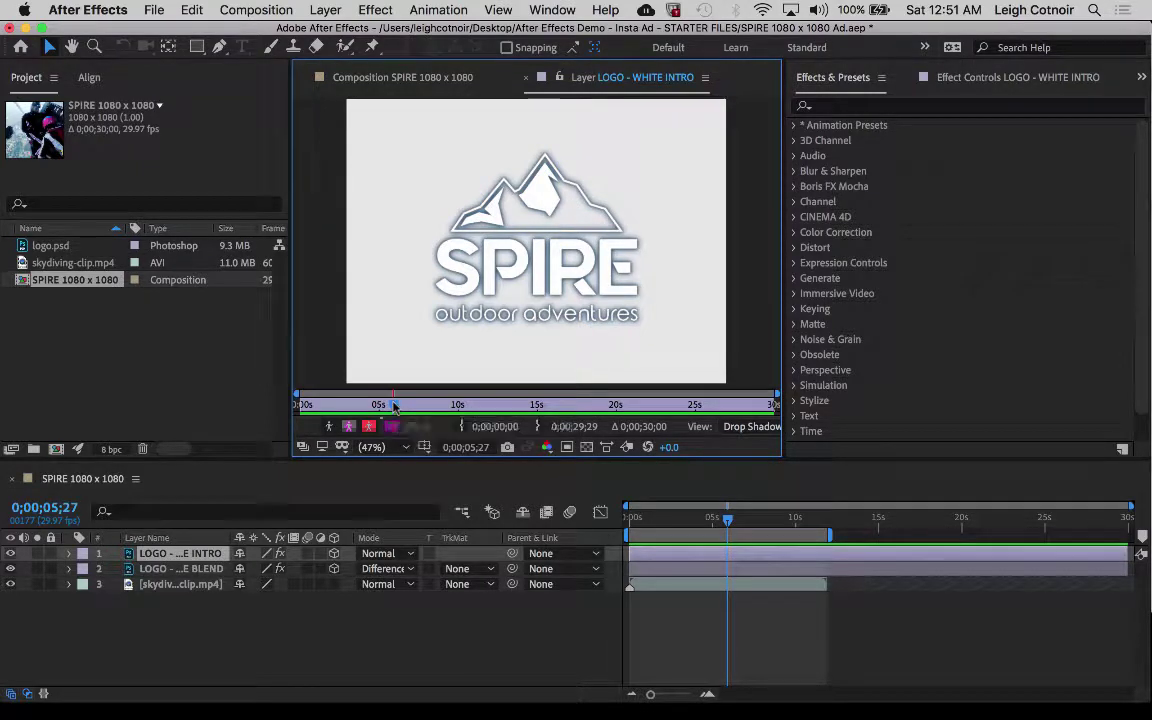
left_click_drag(394, 404, 461, 410)
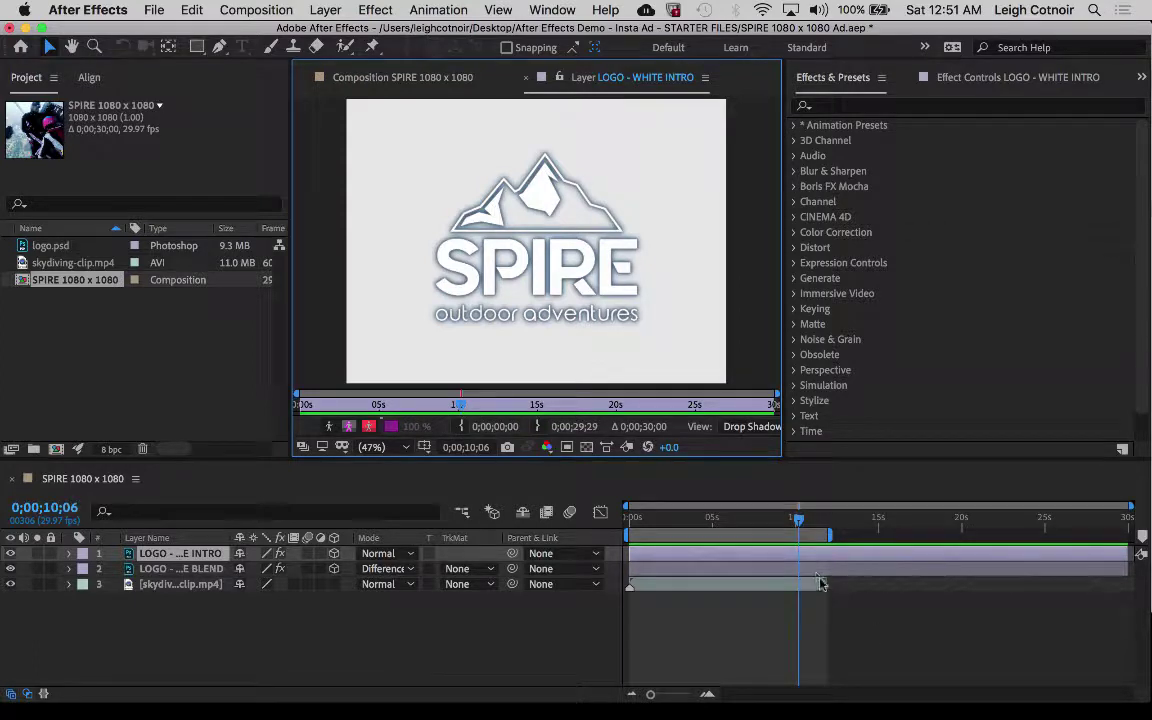
left_click_drag(466, 412, 487, 408)
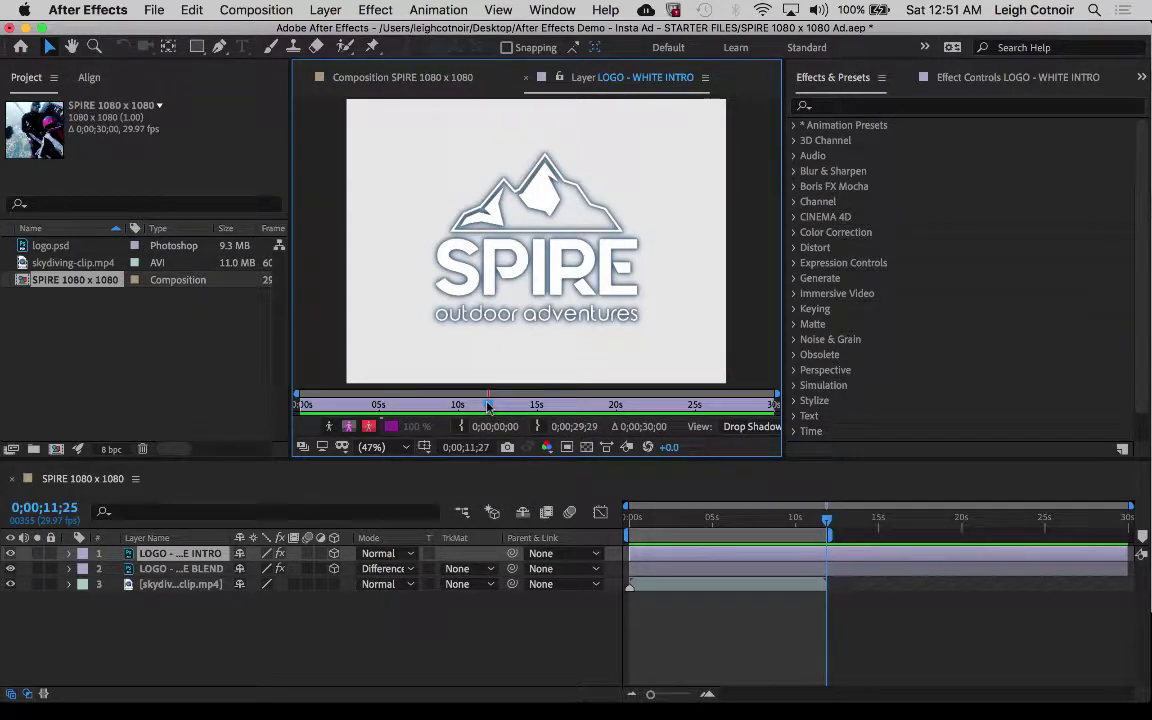
left_click(488, 406)
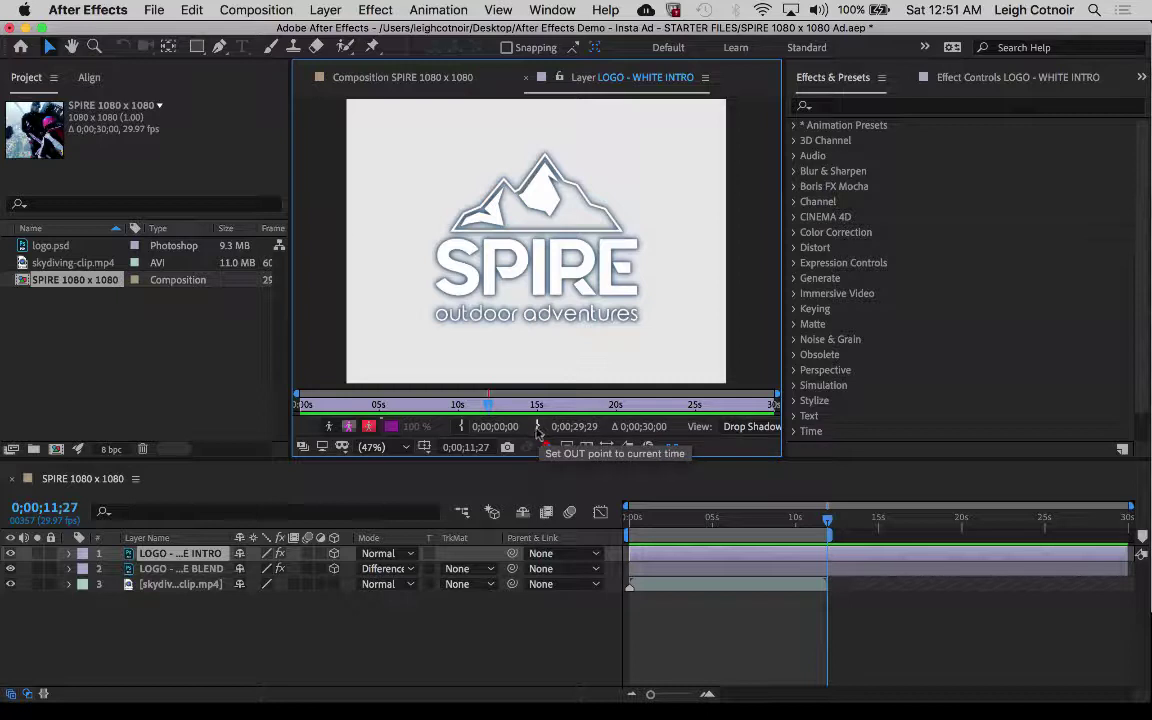
left_click(537, 427)
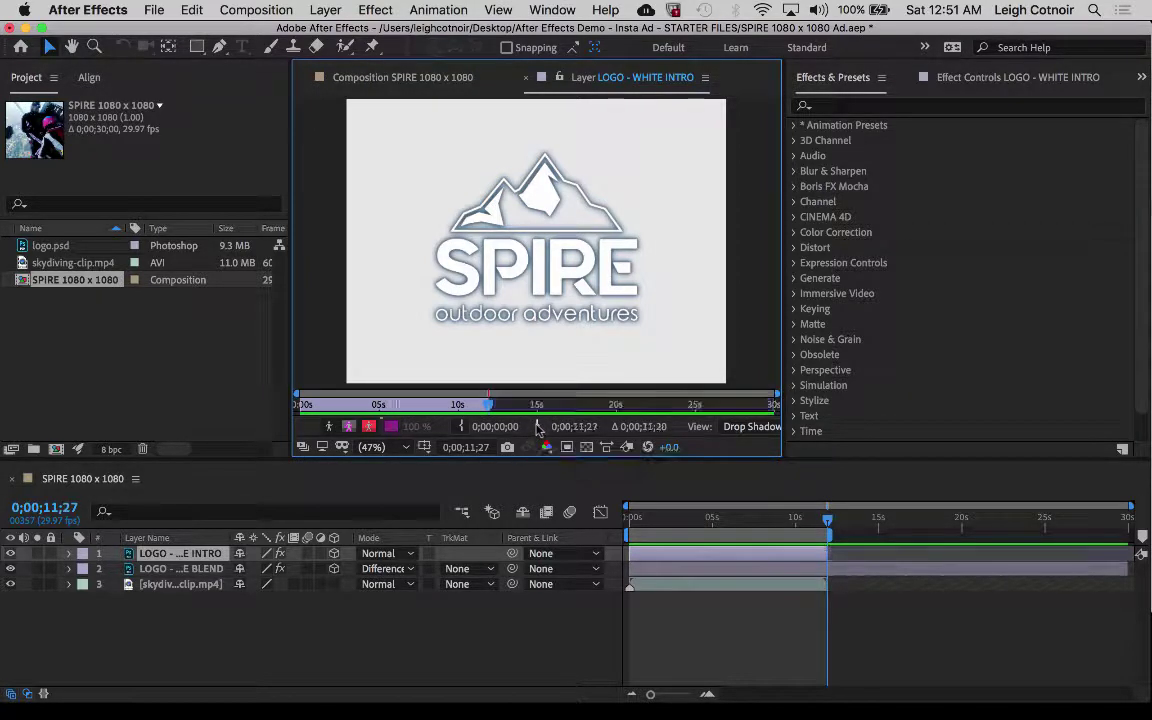
- Set the LOGO - DIFFERENCE BLEND layer's Out point to the current time, 0;00;11;27
left_click(851, 572)
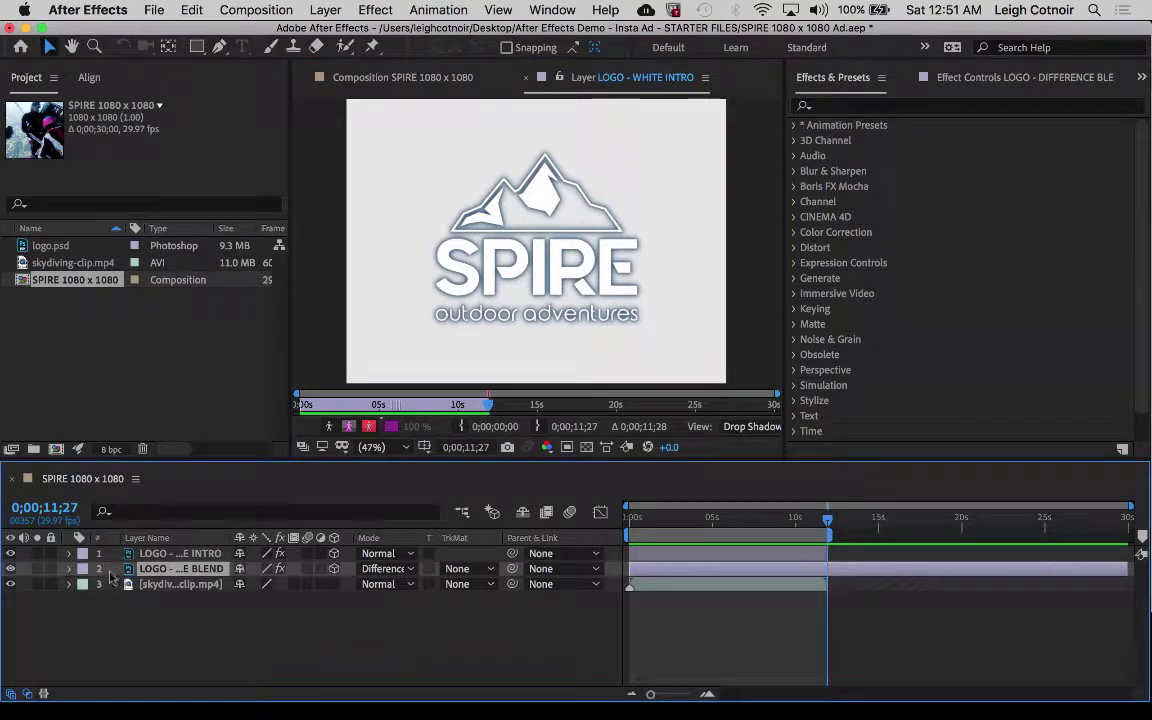
double_click(140, 568)
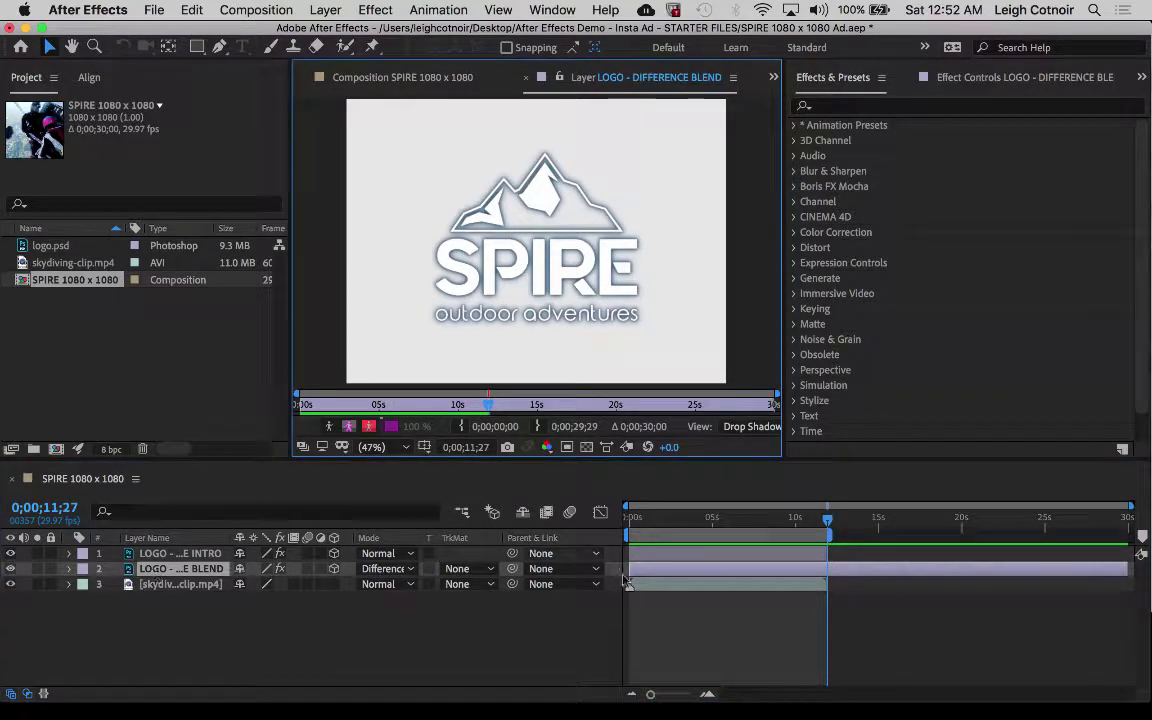
left_click(538, 426)
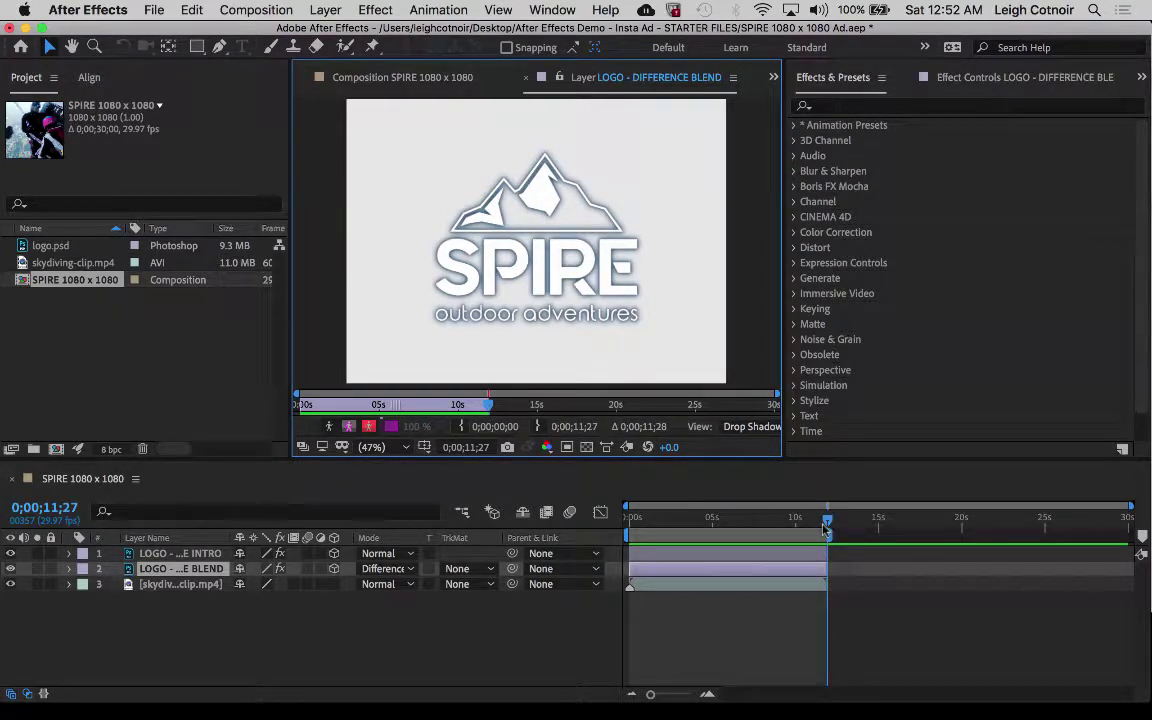
- Close both logo layers' views and return to the SPIRE 1080 x 1080 composition at 0;00;04;25
left_click(890, 518)
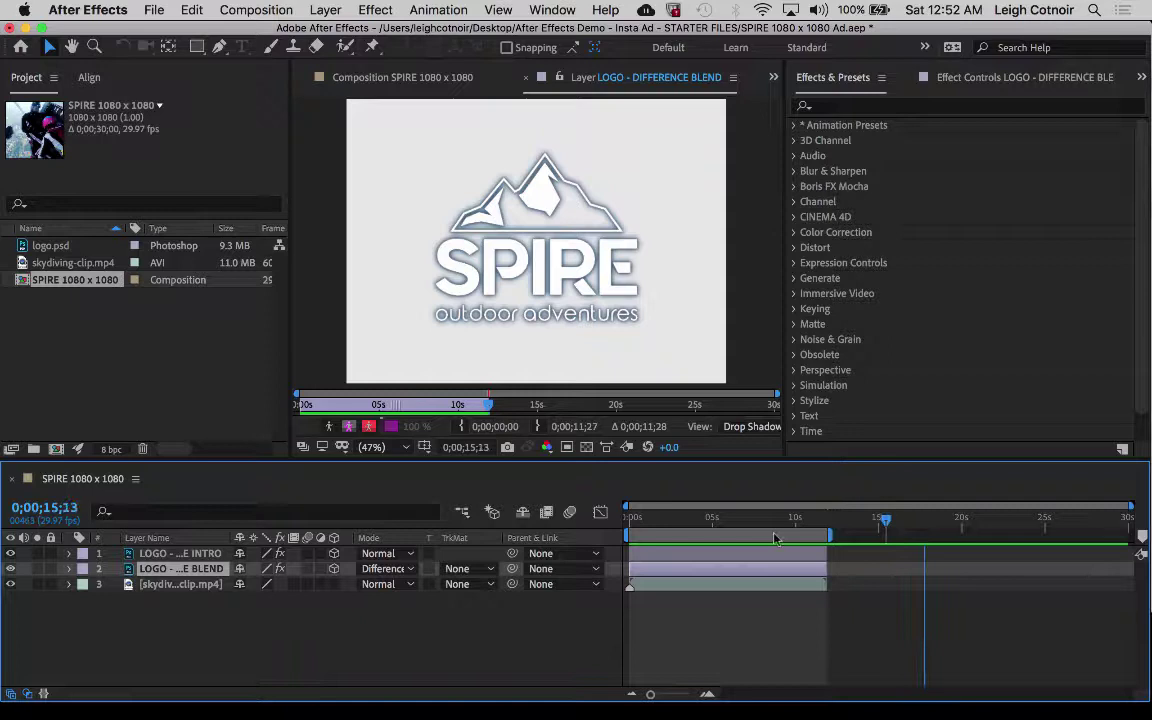
left_click(747, 518)
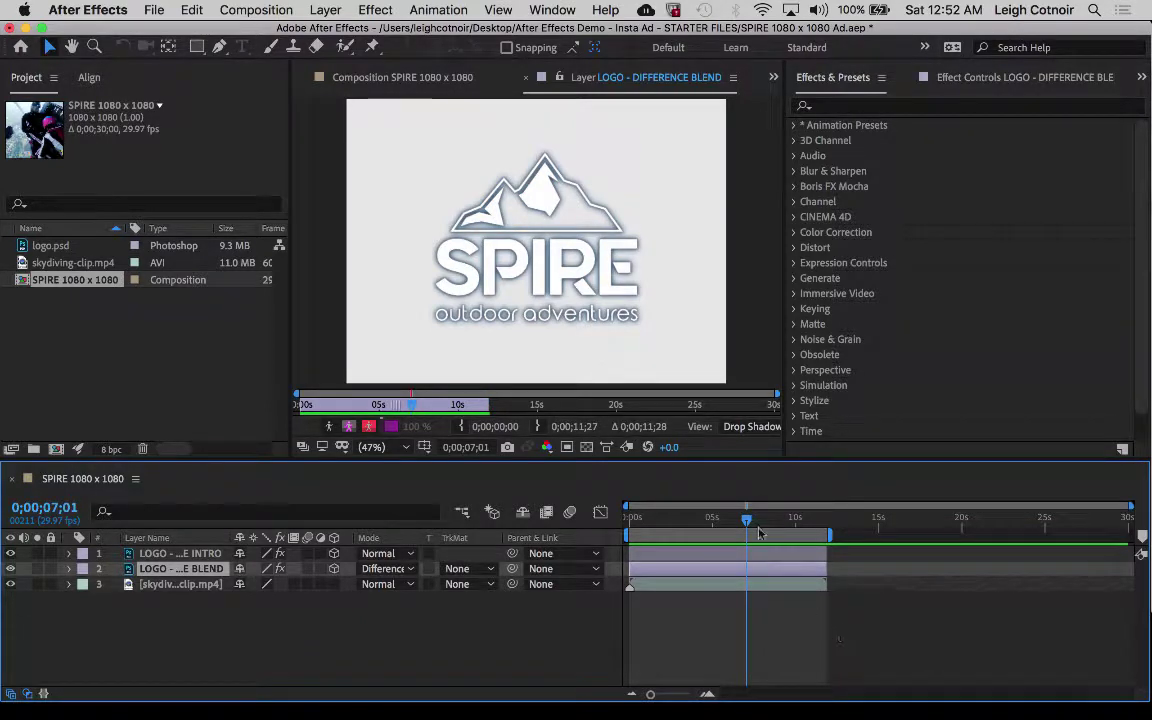
left_click_drag(749, 522, 710, 520)
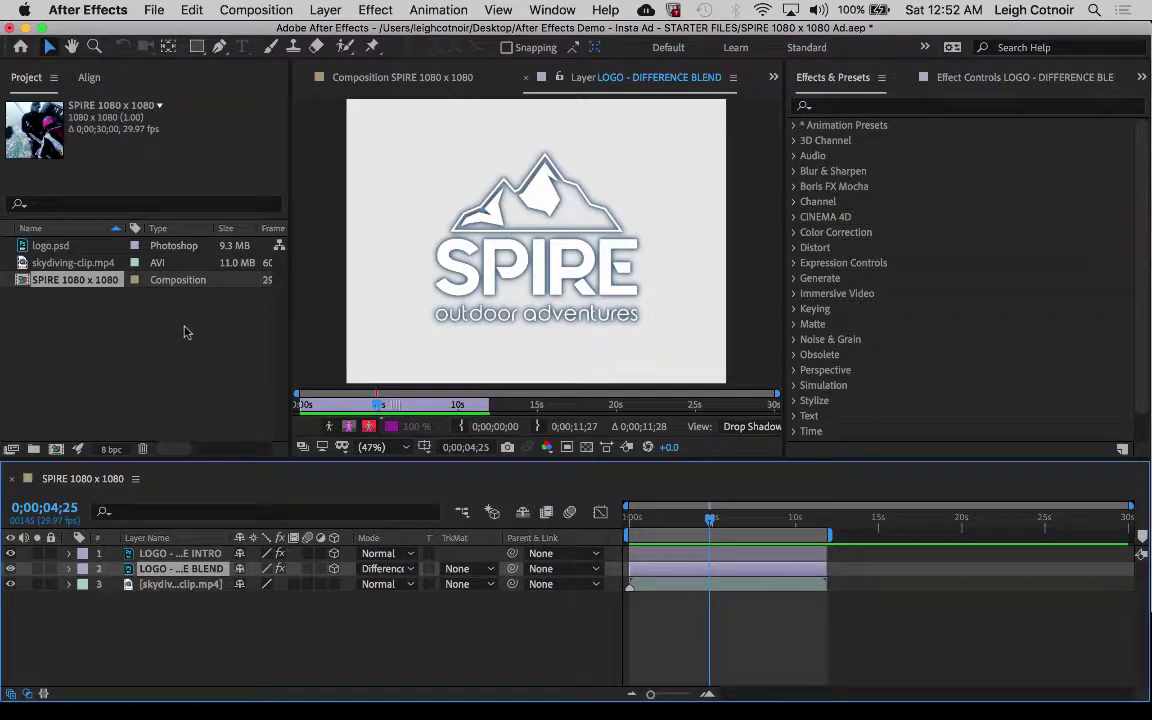
left_click(526, 77)
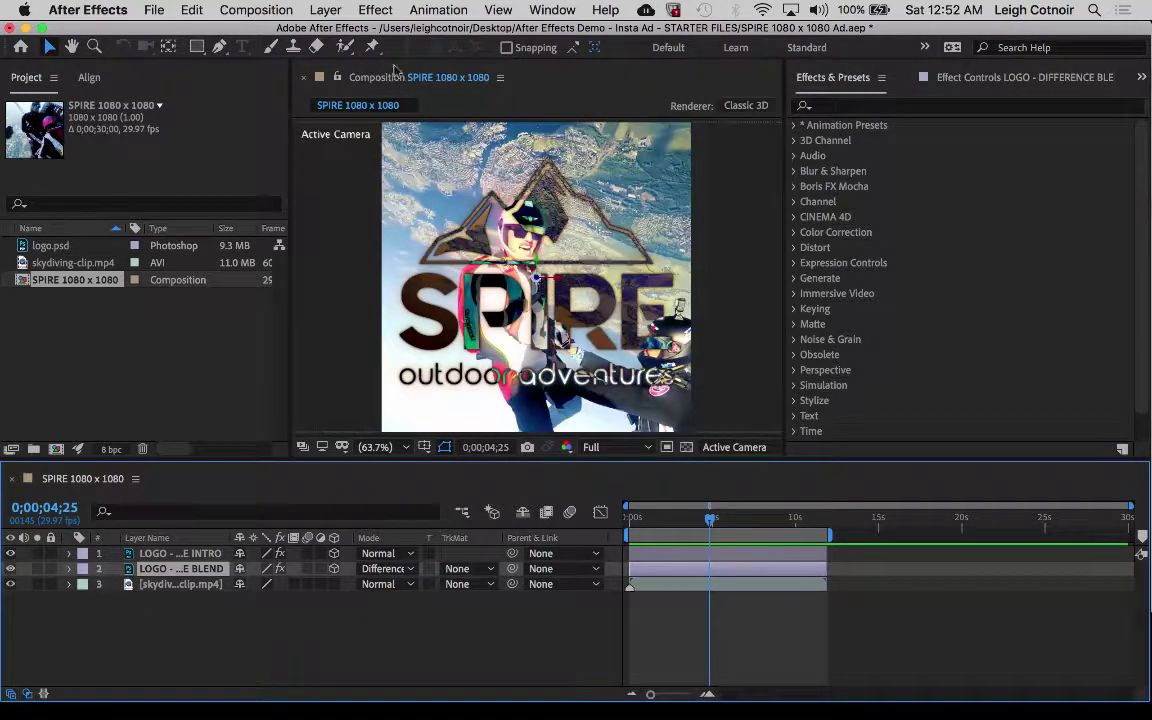
left_click(362, 77)
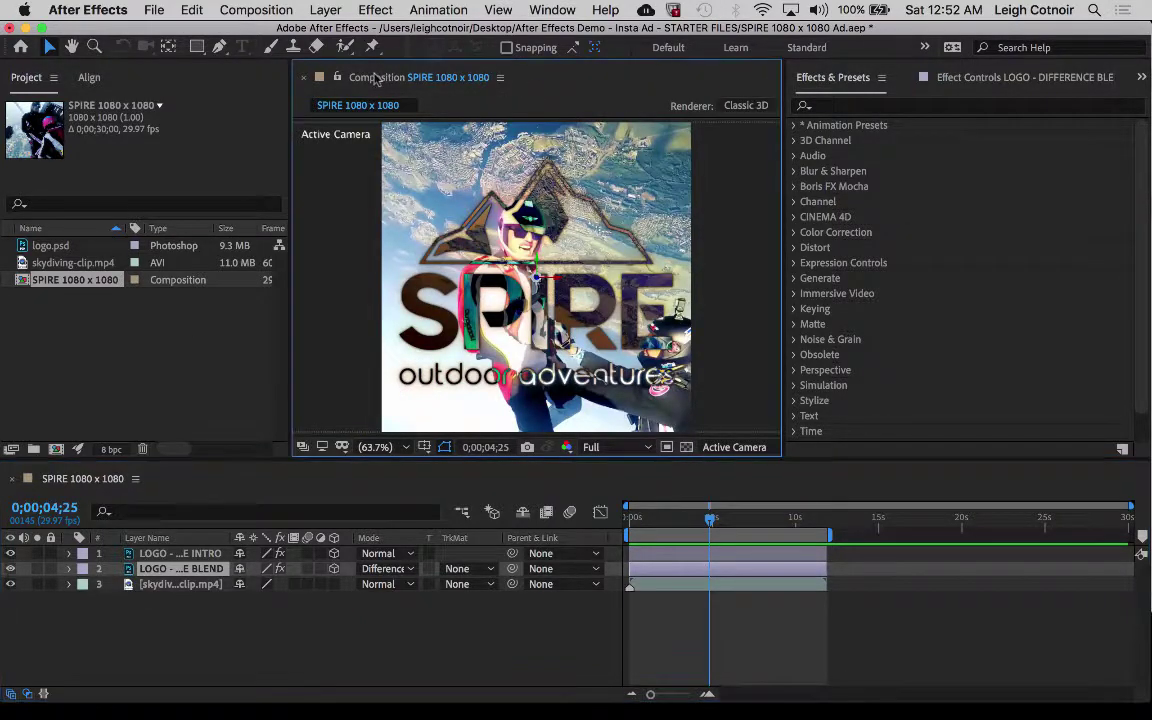
- Trim the ends of the LOGO - WHITE INTRO and LOGO - DIFFERENCE BLEND layers to 0;00;05;27
left_click(710, 521)
mouse_move(710, 521)
left_mouse_down()
mouse_move(690, 524)
mouse_move(728, 528)
left_mouse_up()
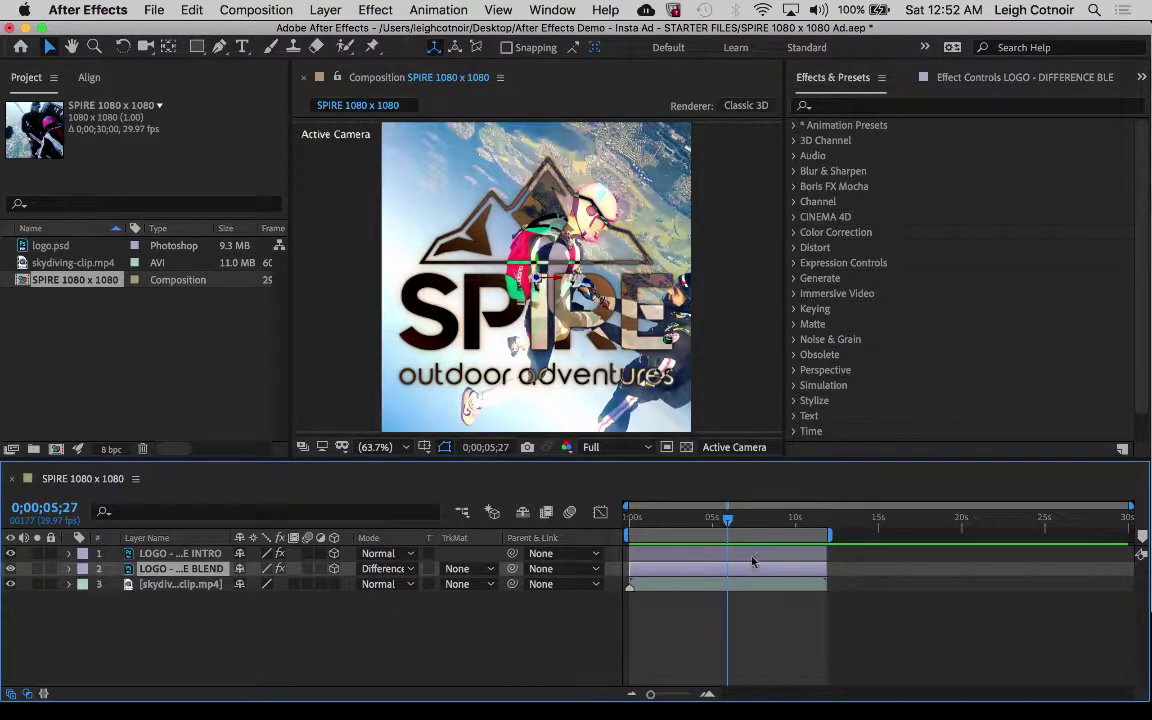
left_click(753, 553)
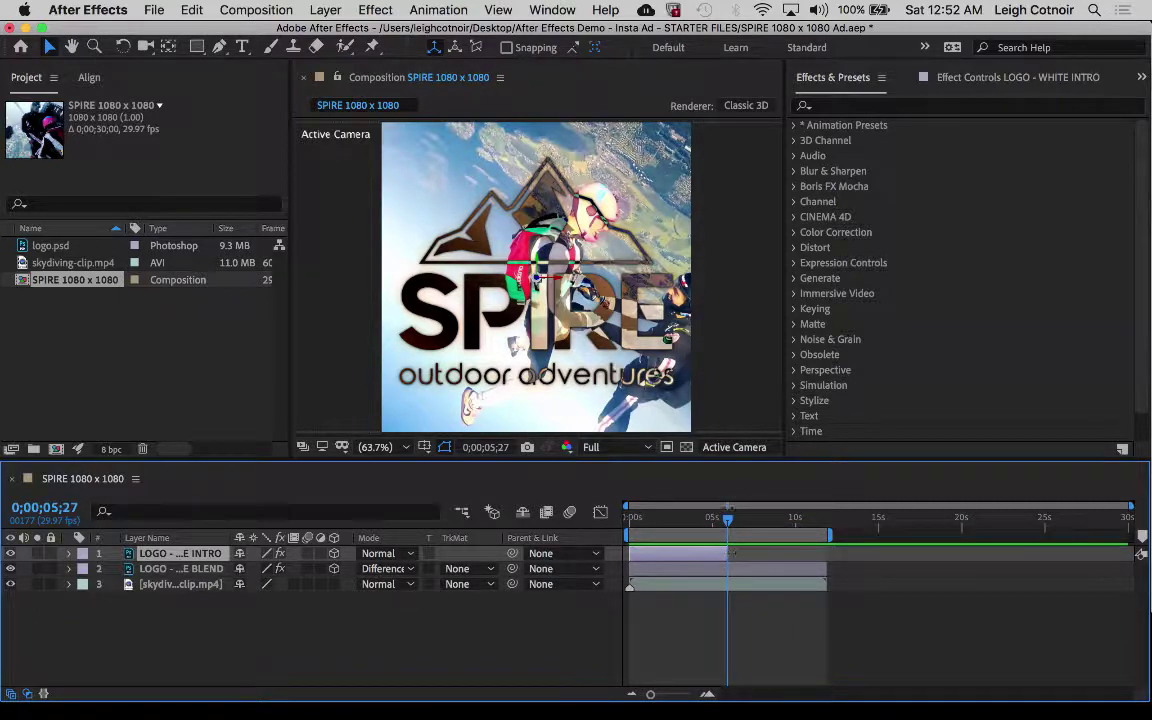
left_click(824, 569)
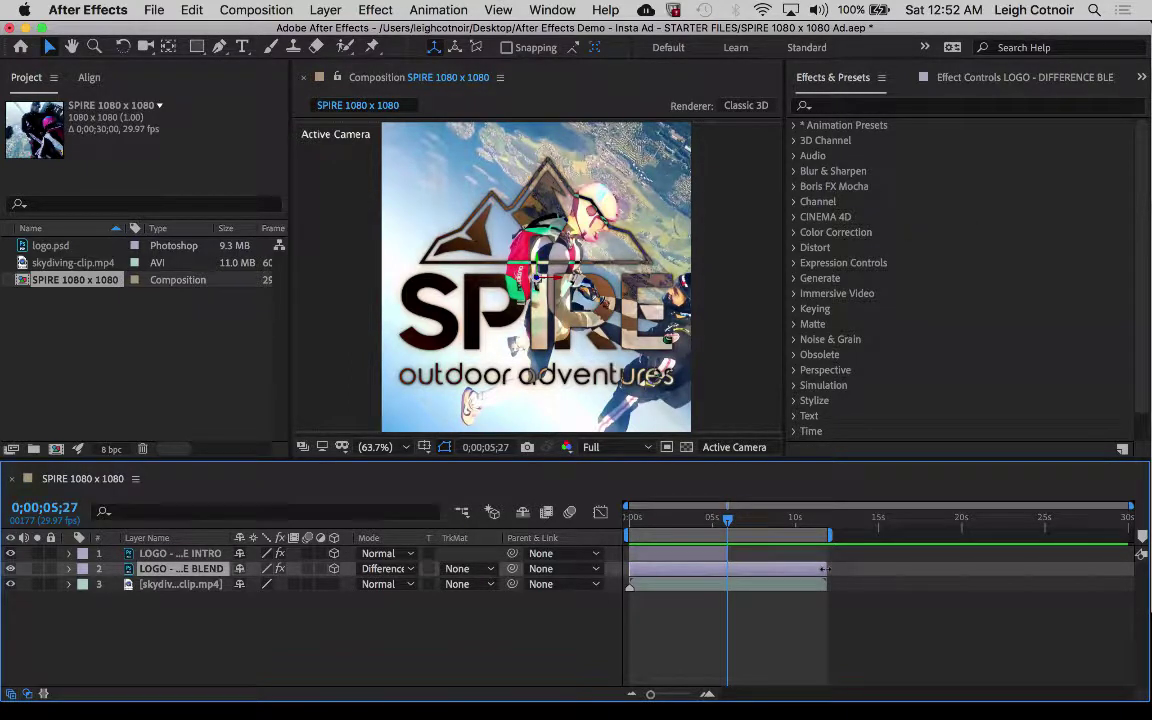
left_click_drag(824, 569, 742, 584)
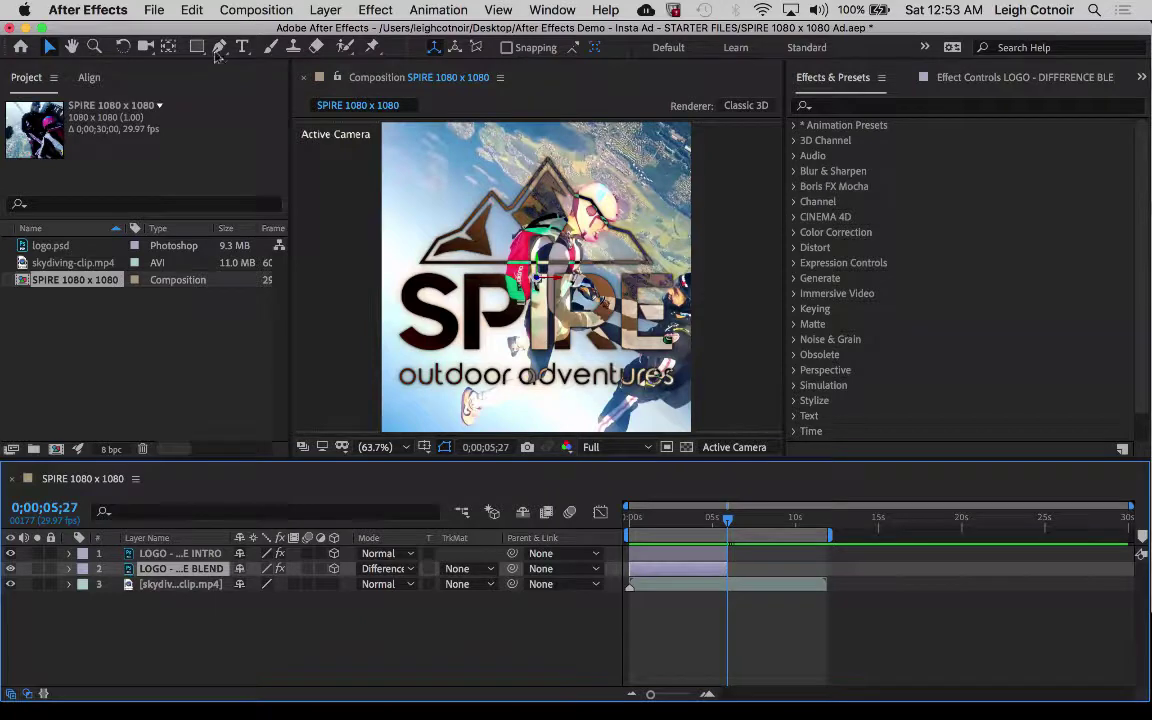
- Duplicate the LOGO - DIFFERENCE BLEND layer beneath the original and shift the copy in time to start where the original ends
left_click(192, 10)
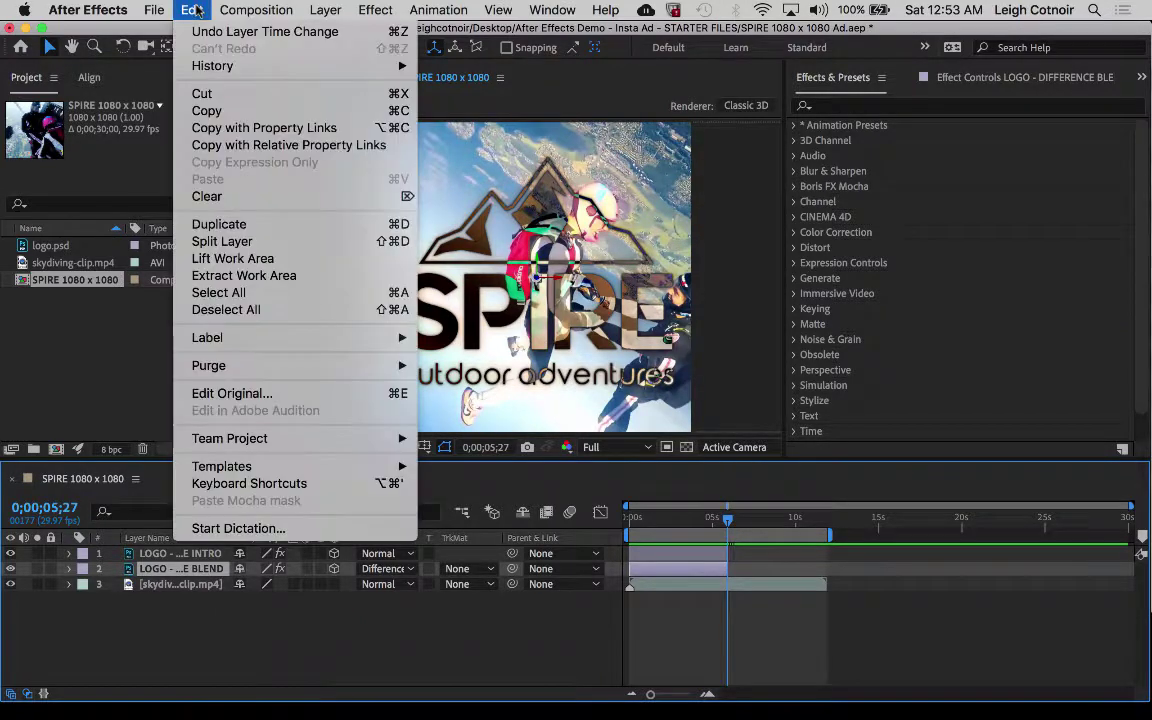
left_click(222, 224)
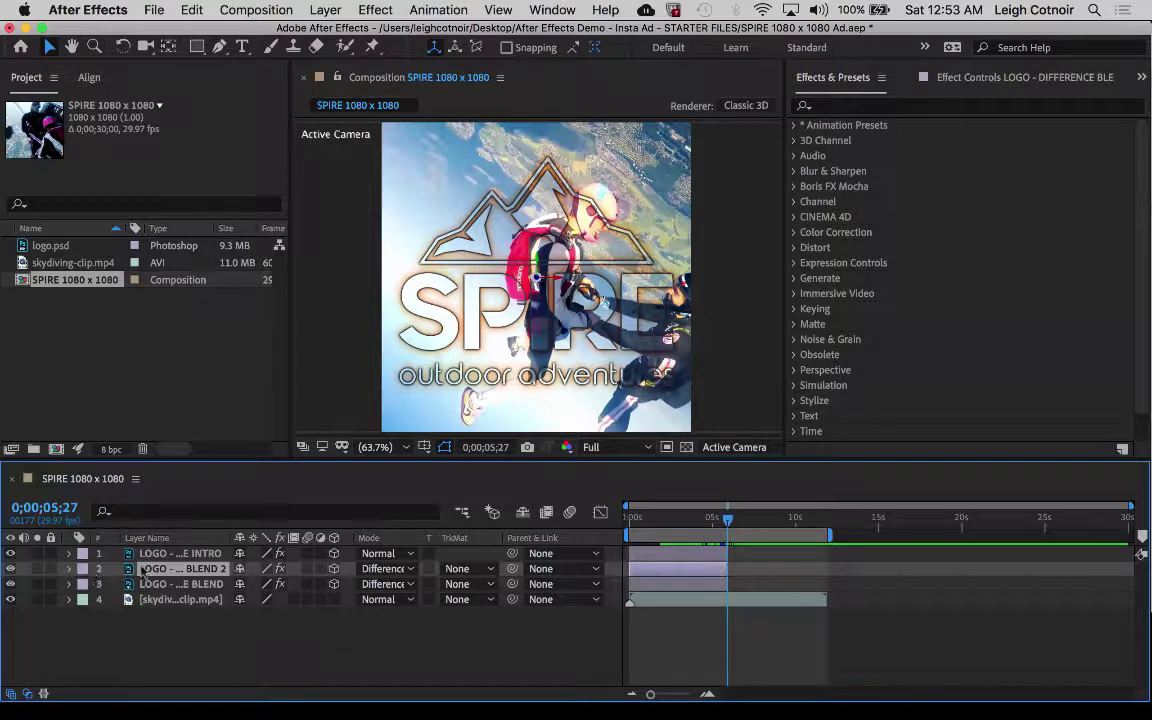
left_click_drag(131, 571, 134, 594)
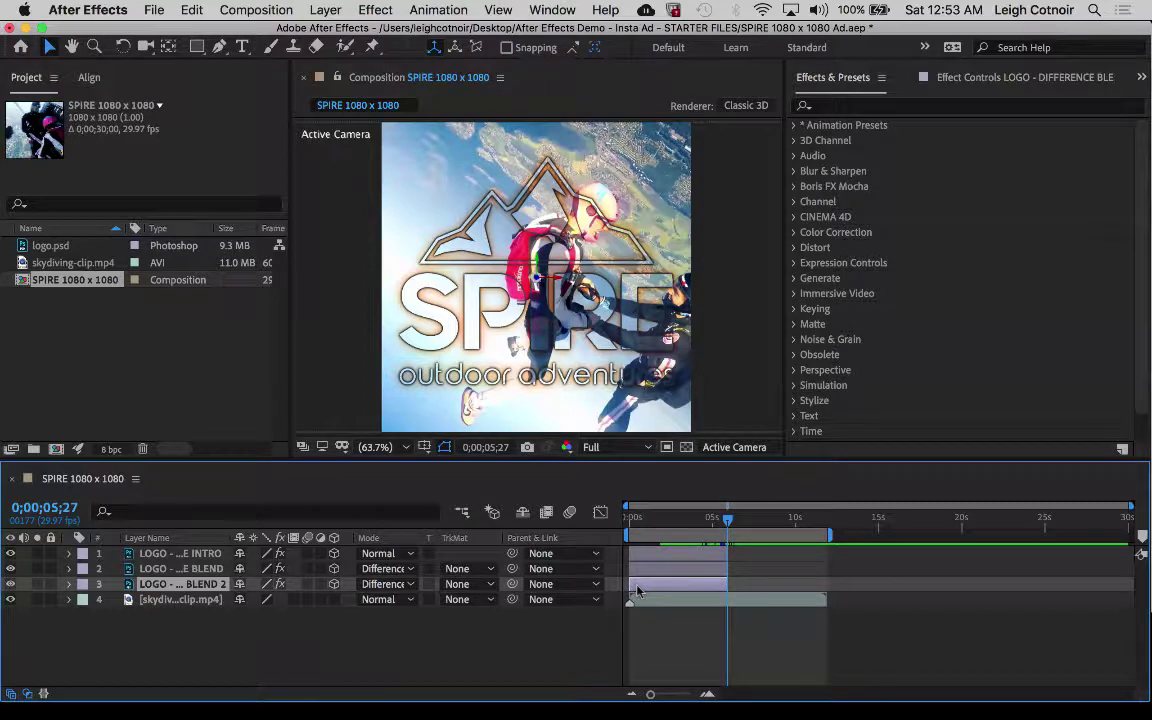
left_click_drag(637, 590, 736, 591)
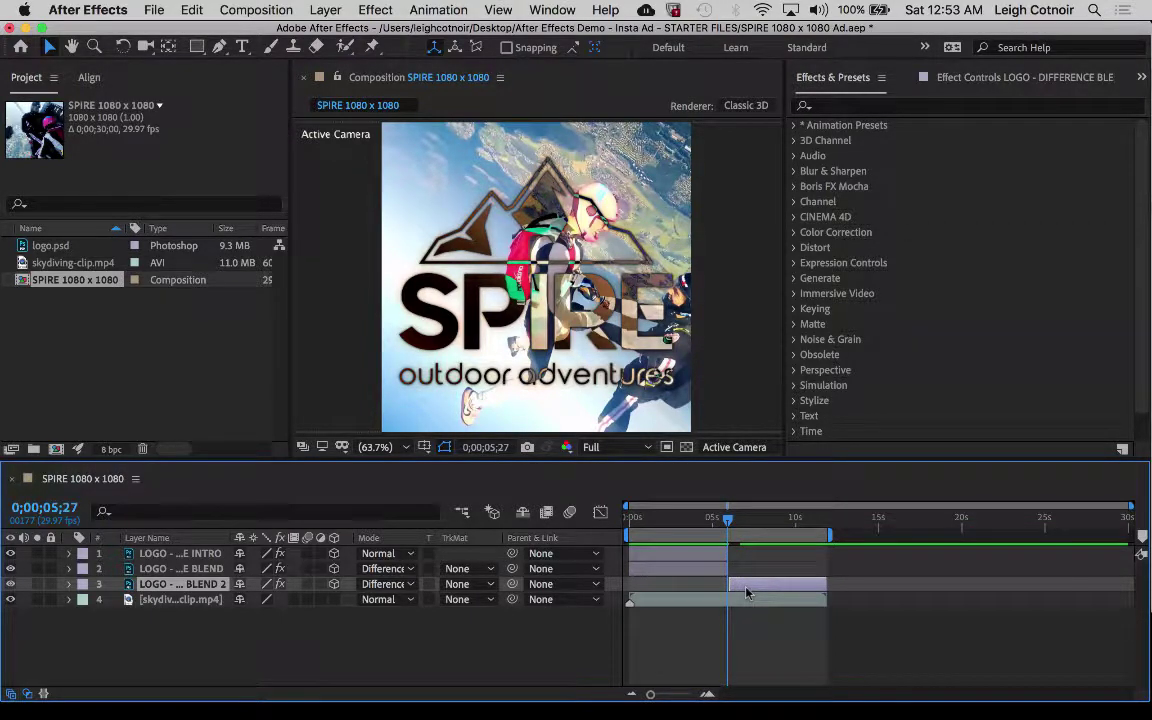
- Remove all Position and Orientation keyframes from the duplicated difference-blend logo layer and collapse its Transform properties
left_click_drag(700, 518, 725, 522)
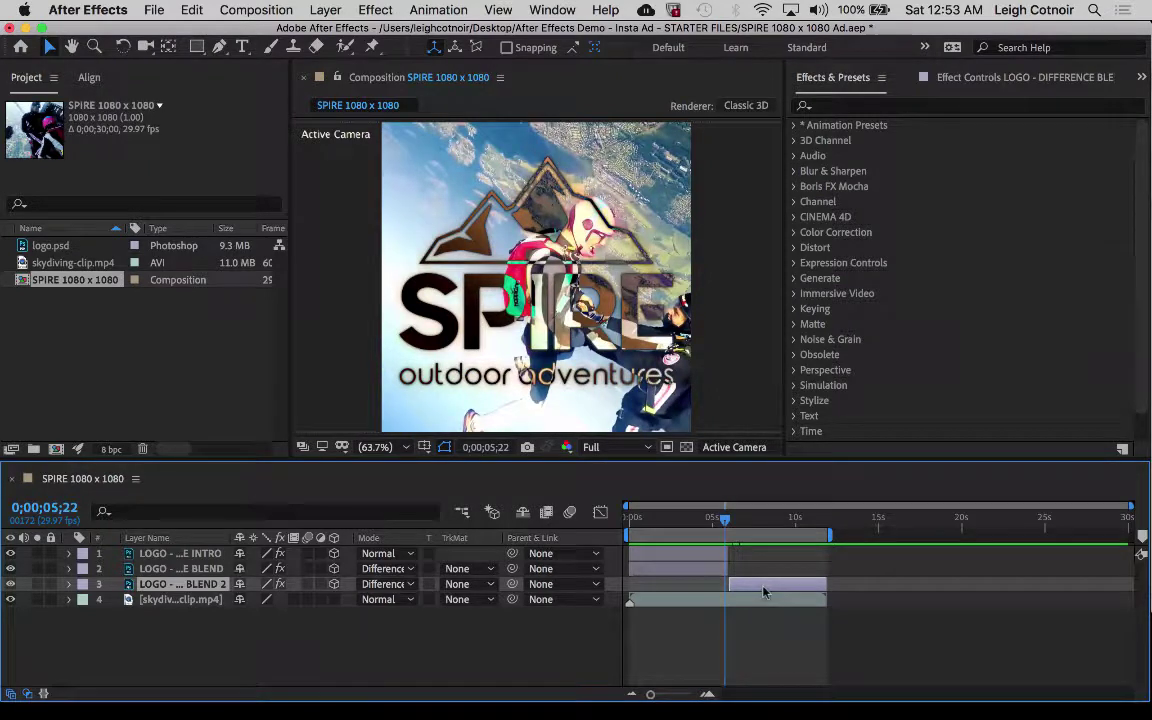
left_click(68, 585)
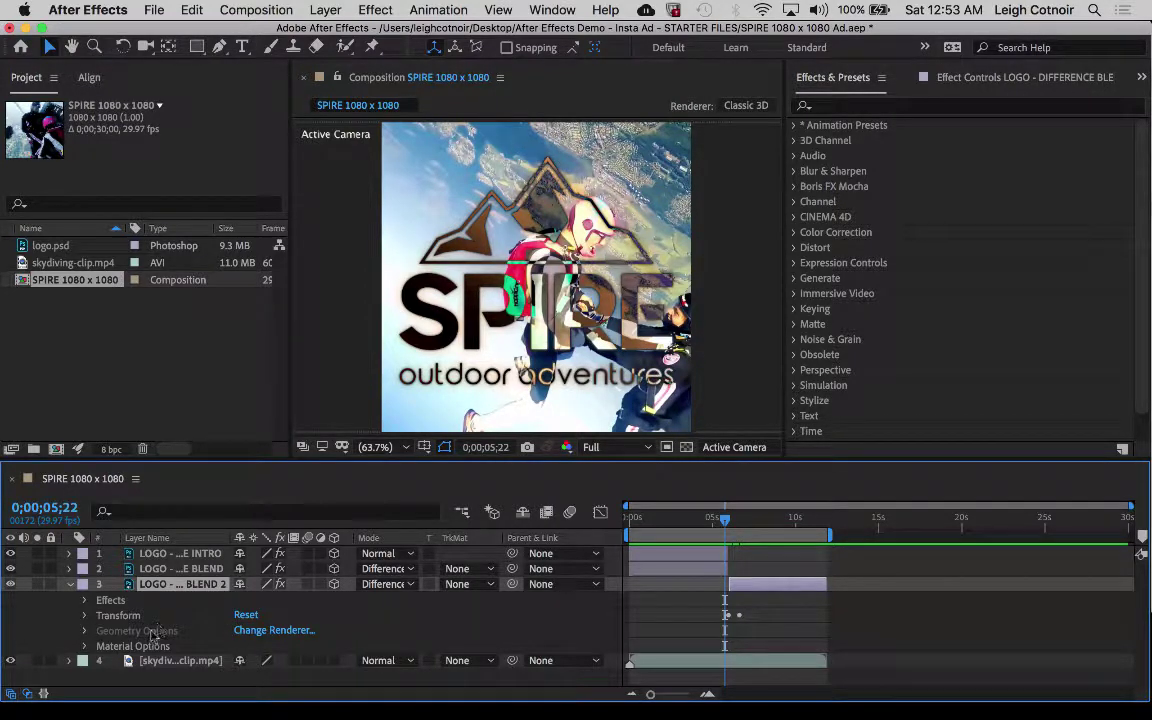
left_click(85, 616)
scroll(90, 620, "down", 3)
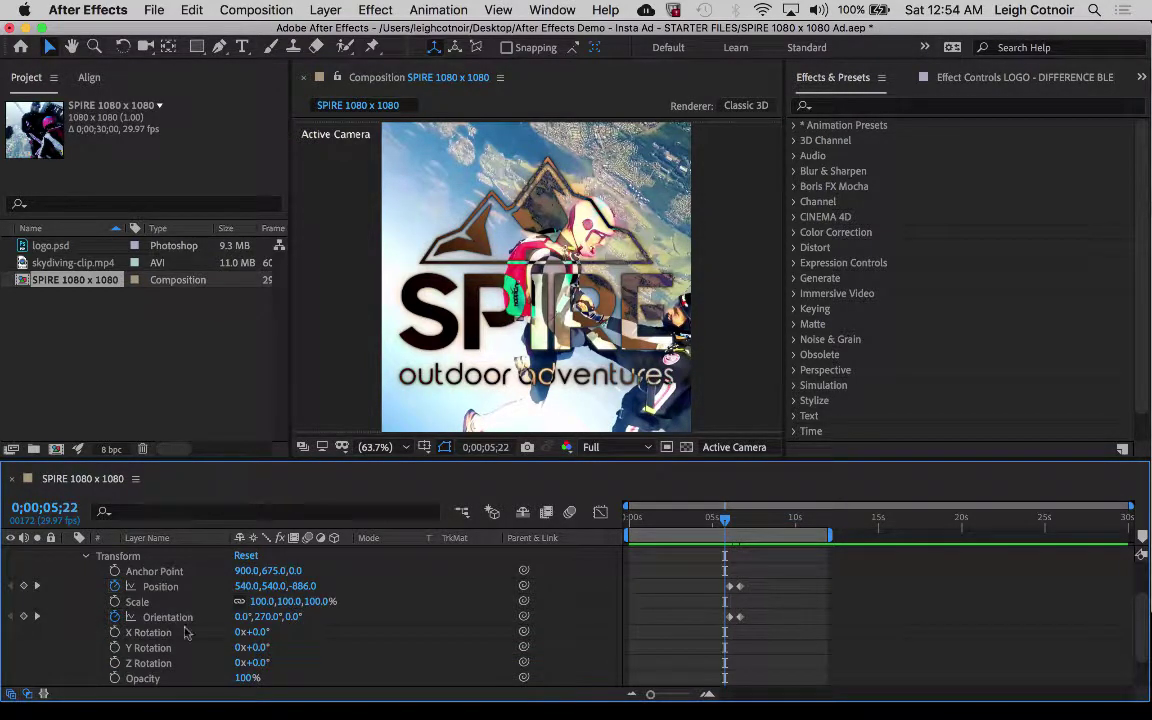
left_click(115, 618)
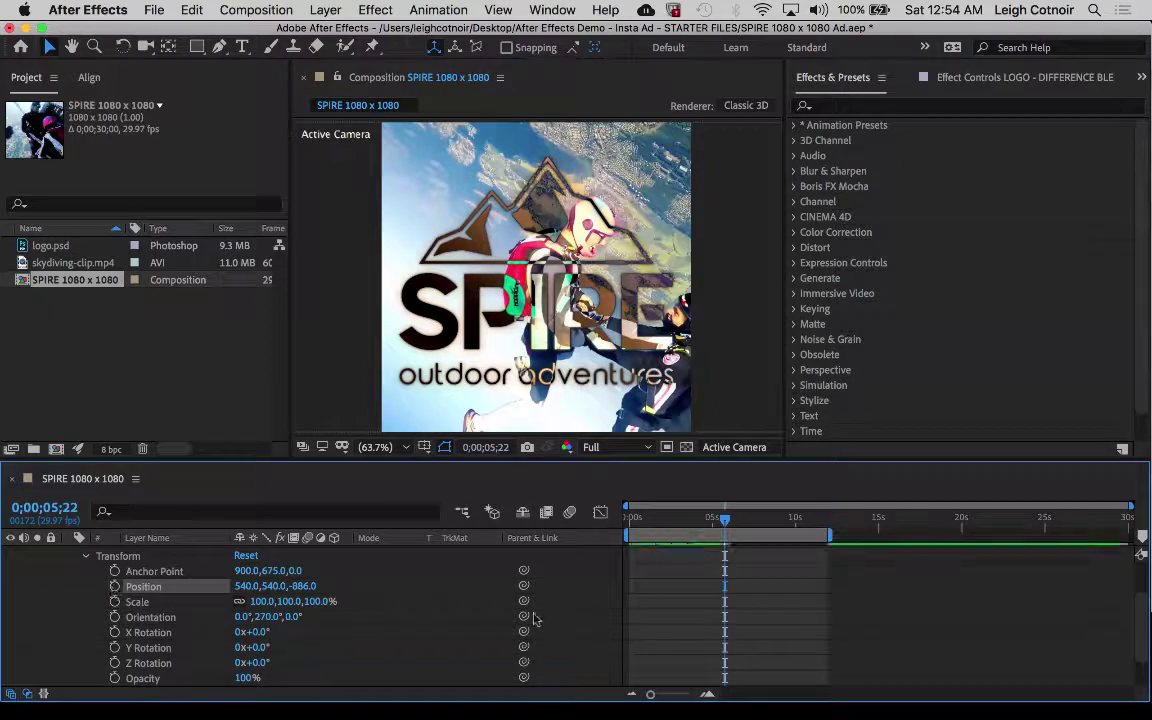
left_click(88, 557)
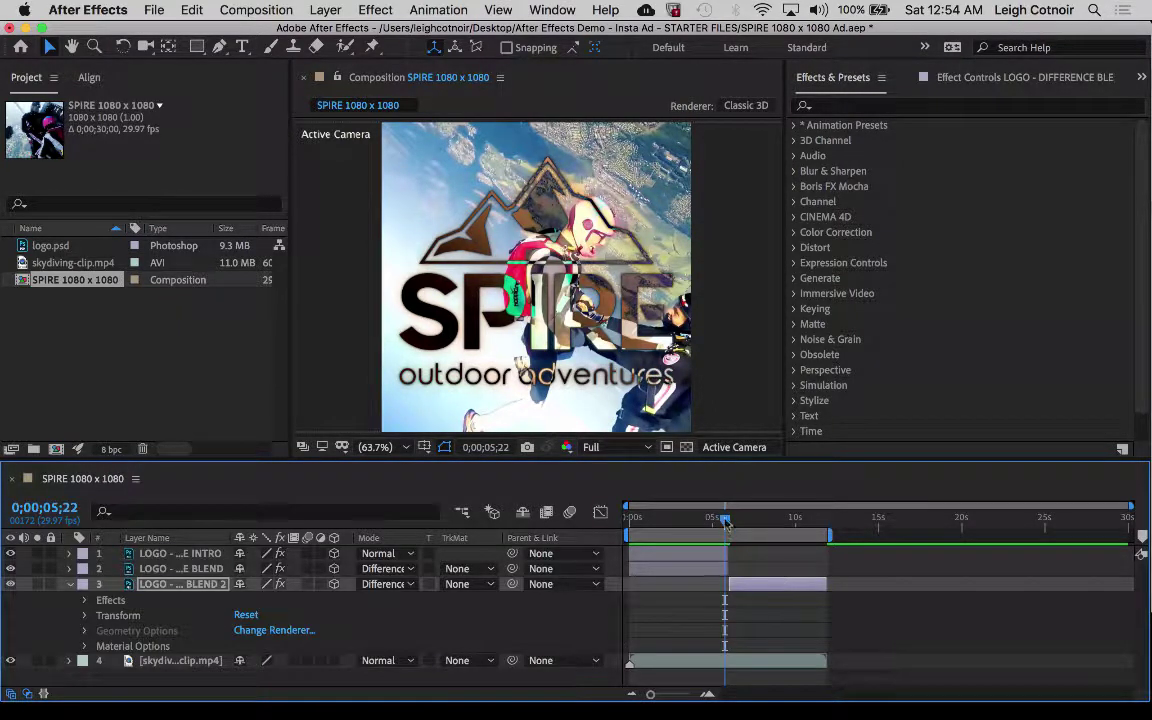
- Set the duplicated logo layer's Y Orientation to 0° and its Z Position to 0, and view the logo at 0;00;06;02
left_click_drag(726, 521, 737, 596)
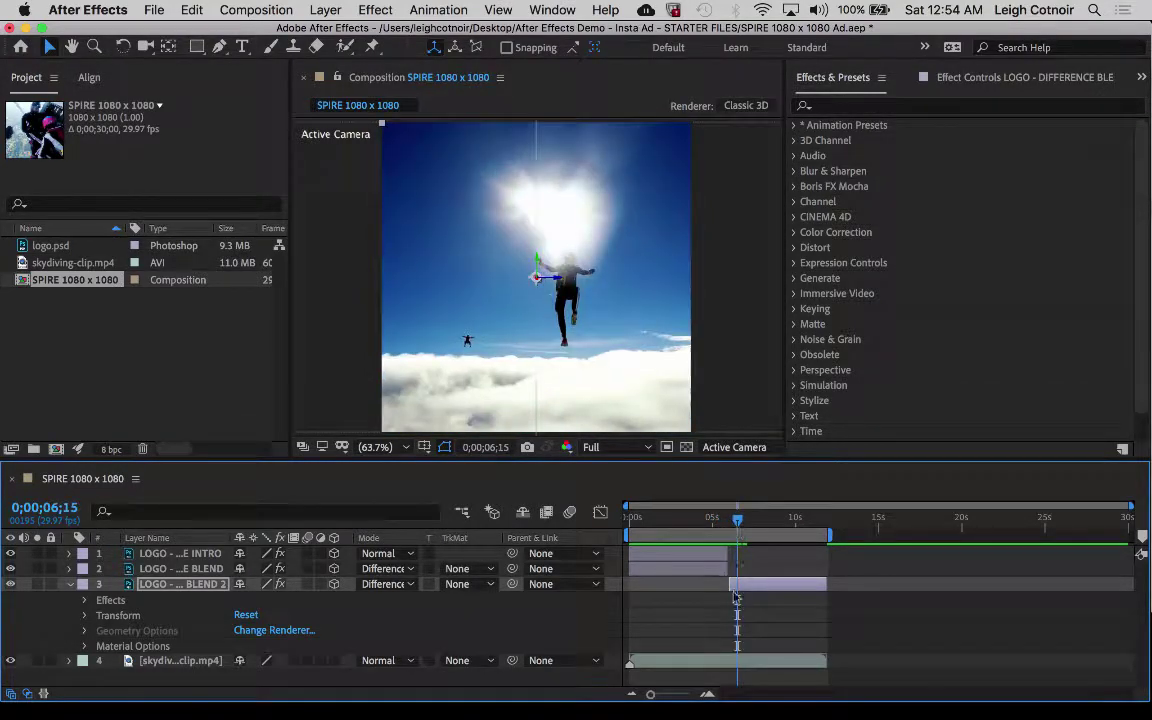
left_click(84, 615)
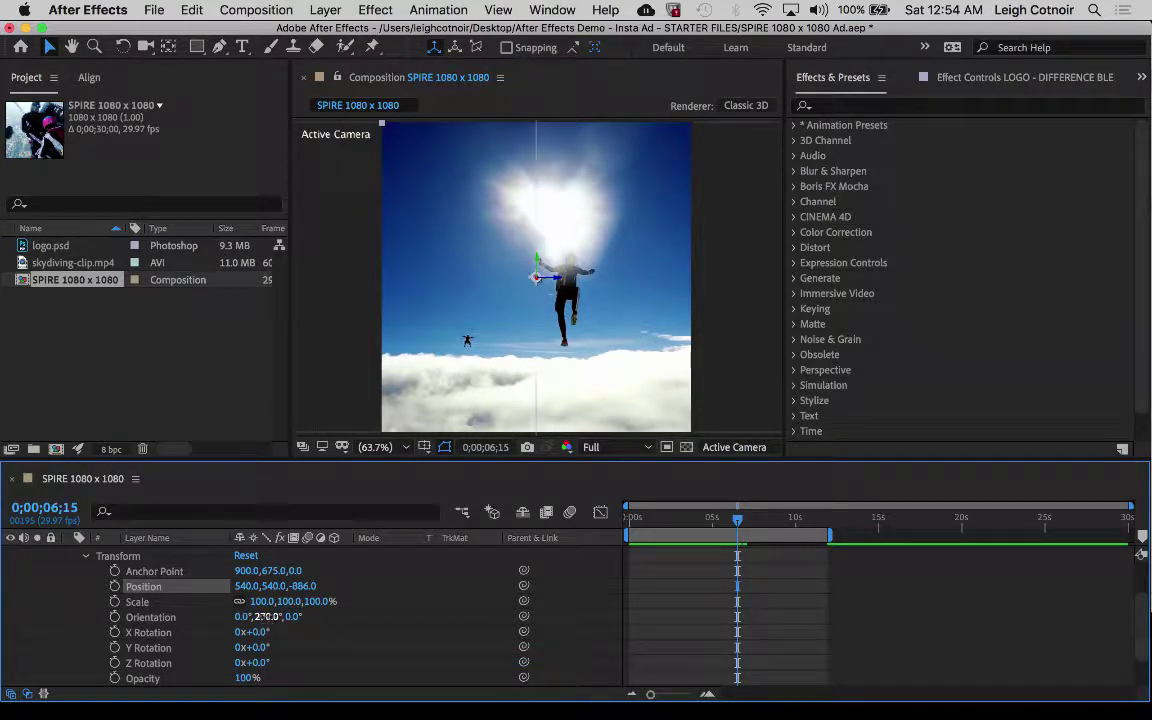
left_click(267, 619)
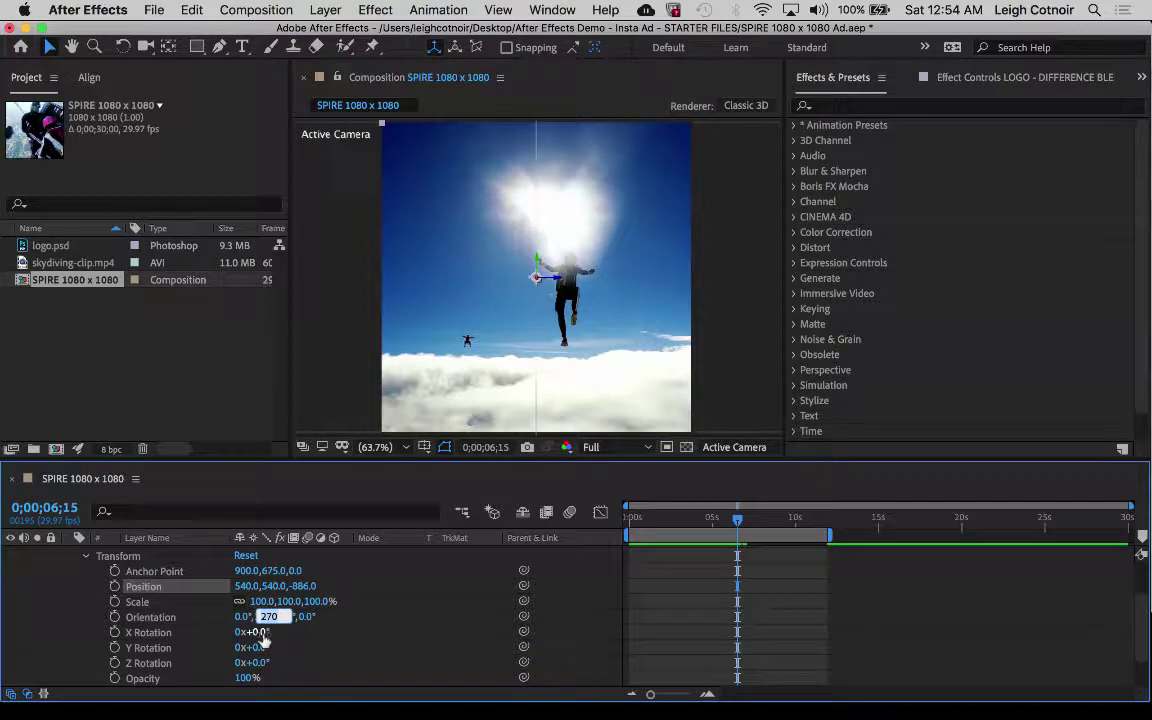
type("0")
key("Return")
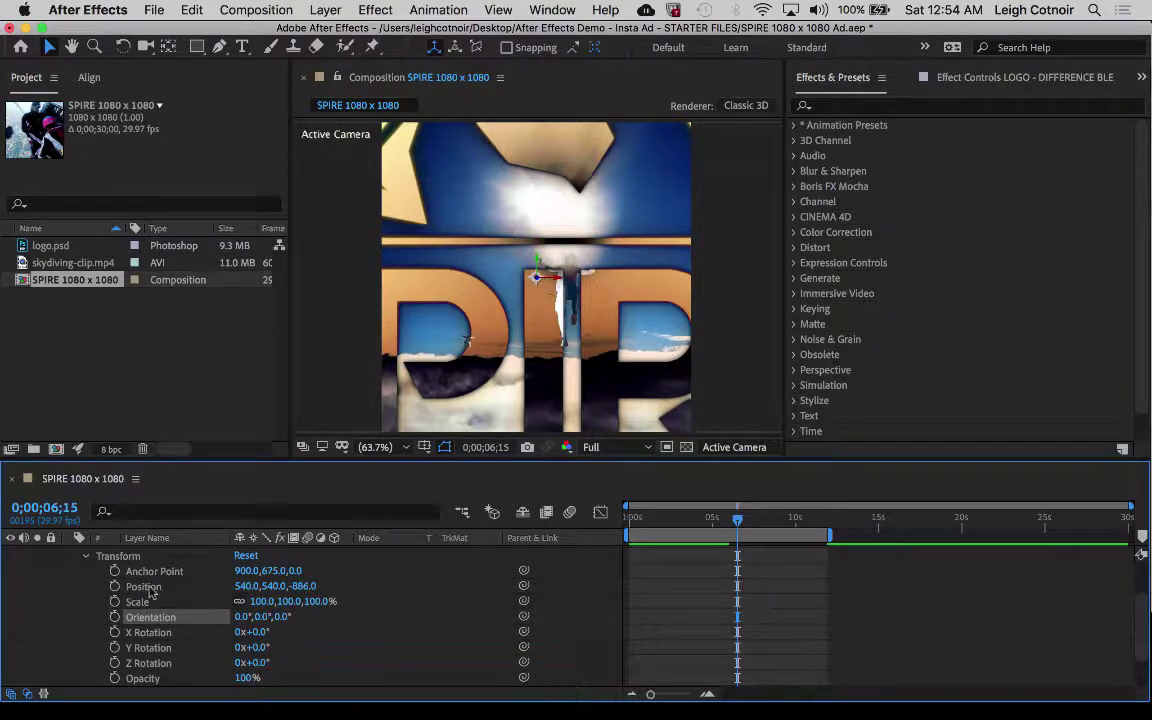
left_click(304, 586)
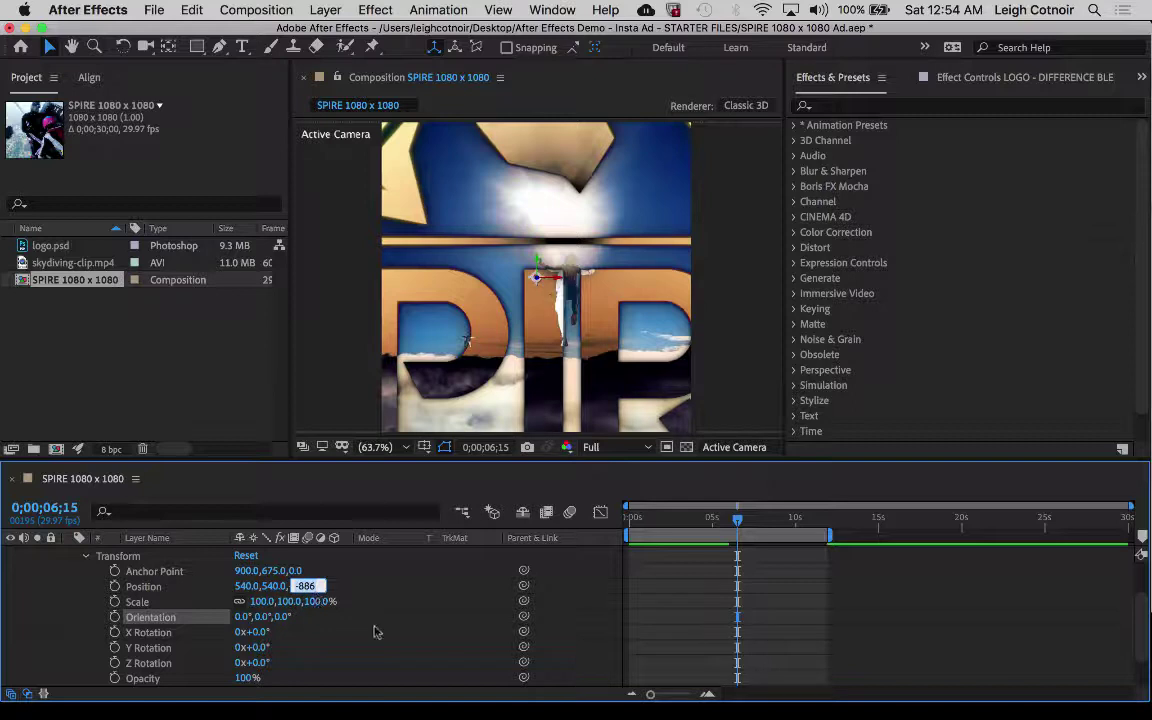
type("0")
key("Return")
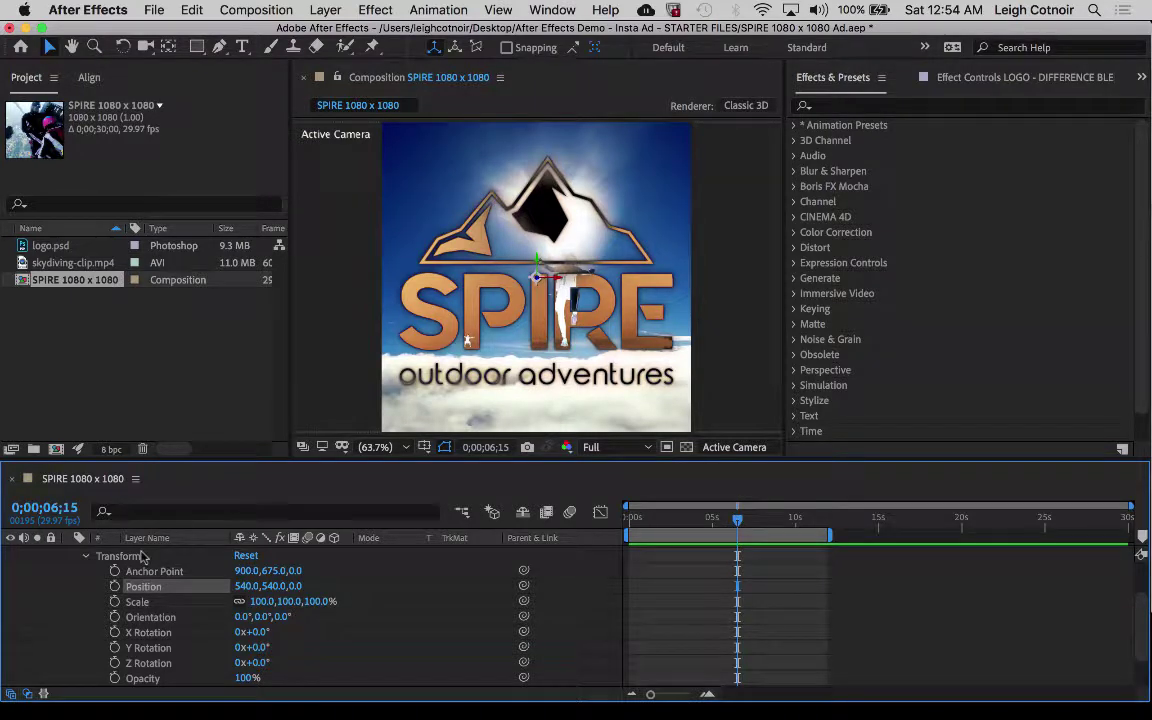
left_click(85, 555)
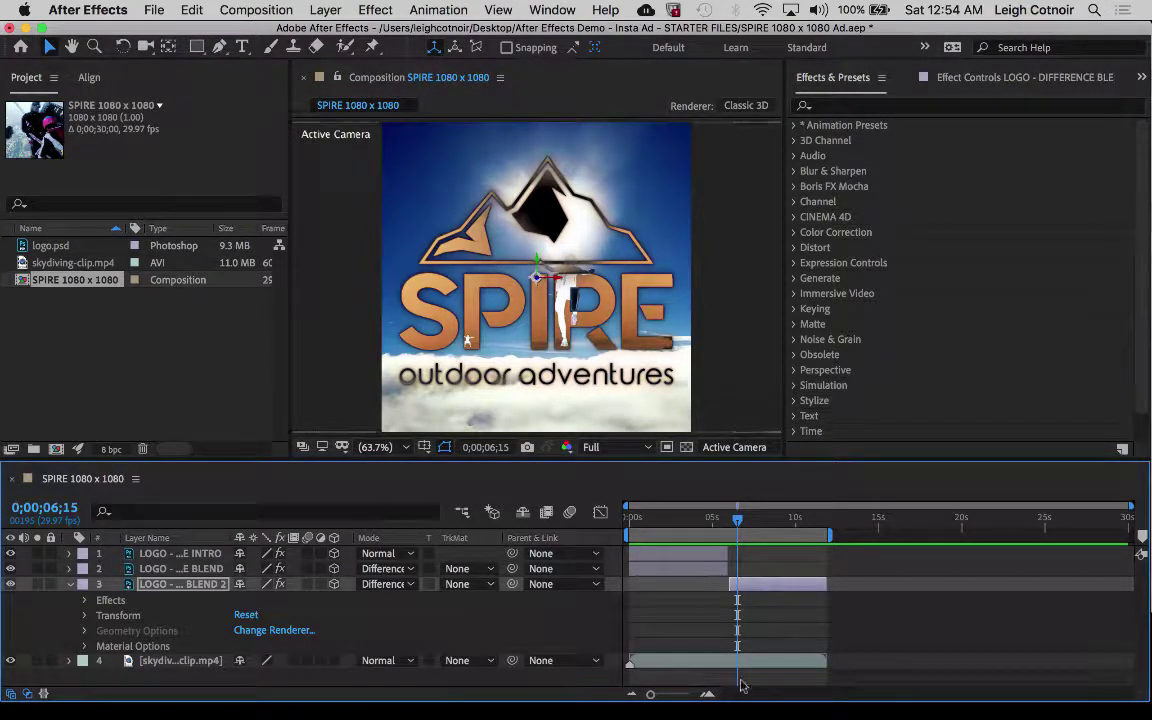
mouse_move(737, 519)
left_mouse_down()
mouse_move(710, 524)
mouse_move(731, 524)
left_mouse_up()
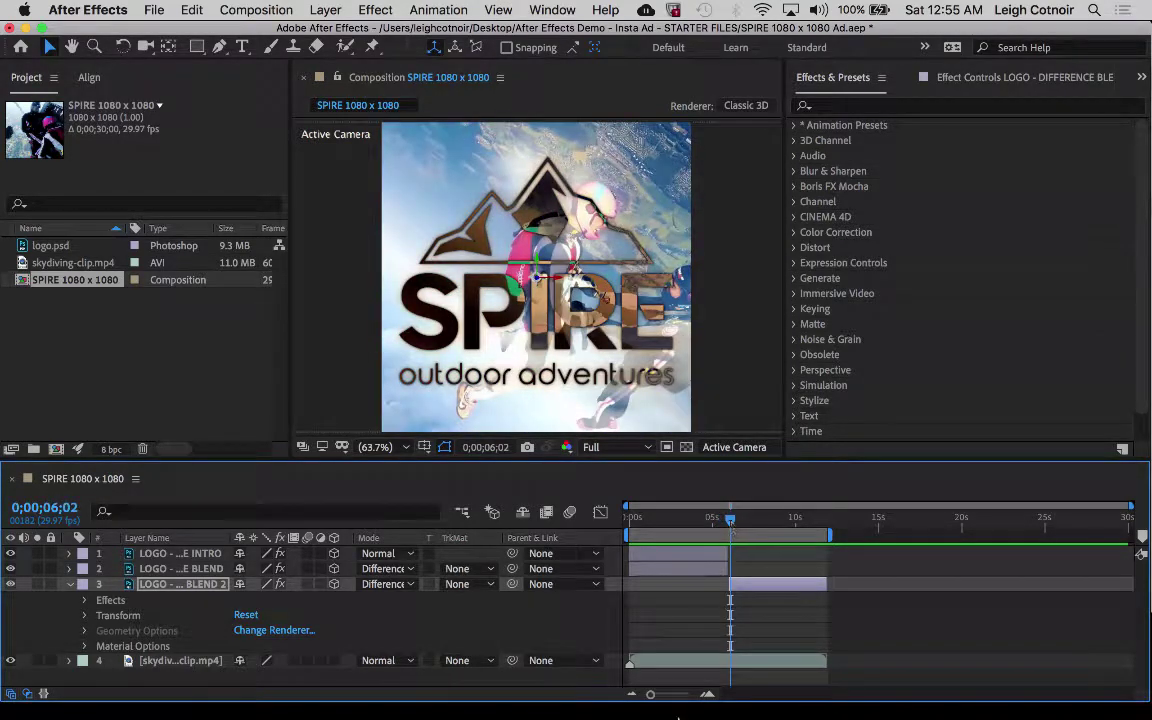
- Shift the duplicated difference-blend logo layer to start at 0;00;05;28, directly after the original logo layers end
left_click_drag(657, 697, 695, 698)
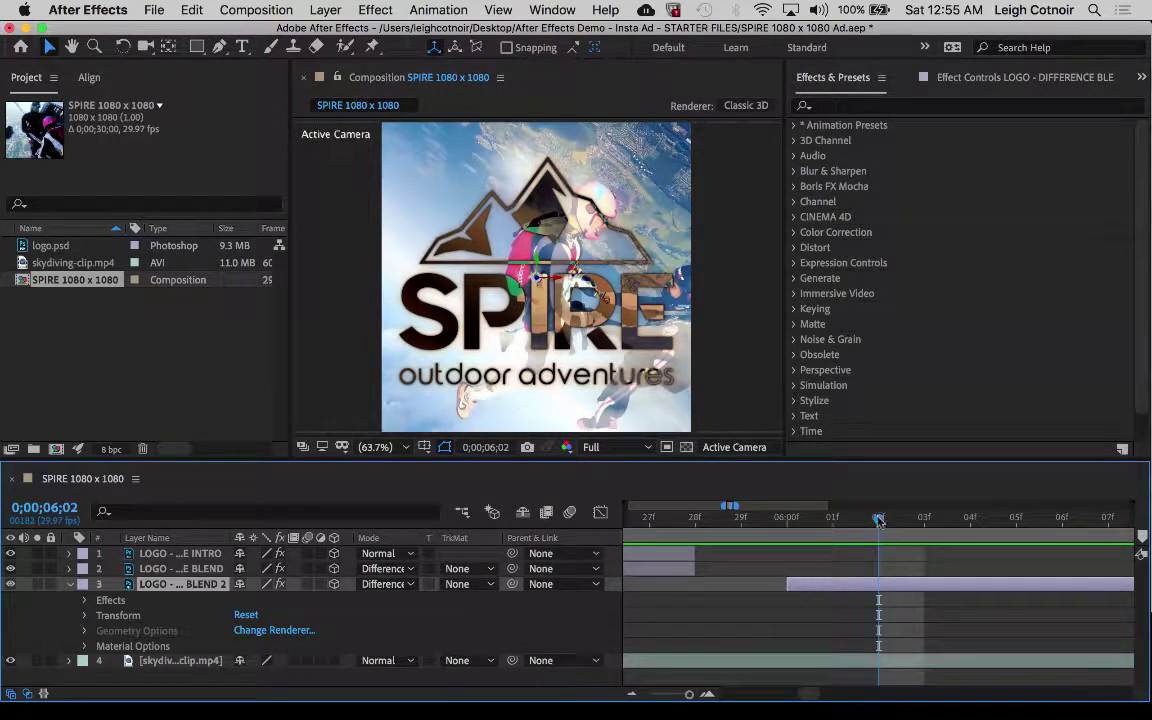
left_click_drag(878, 520, 703, 528)
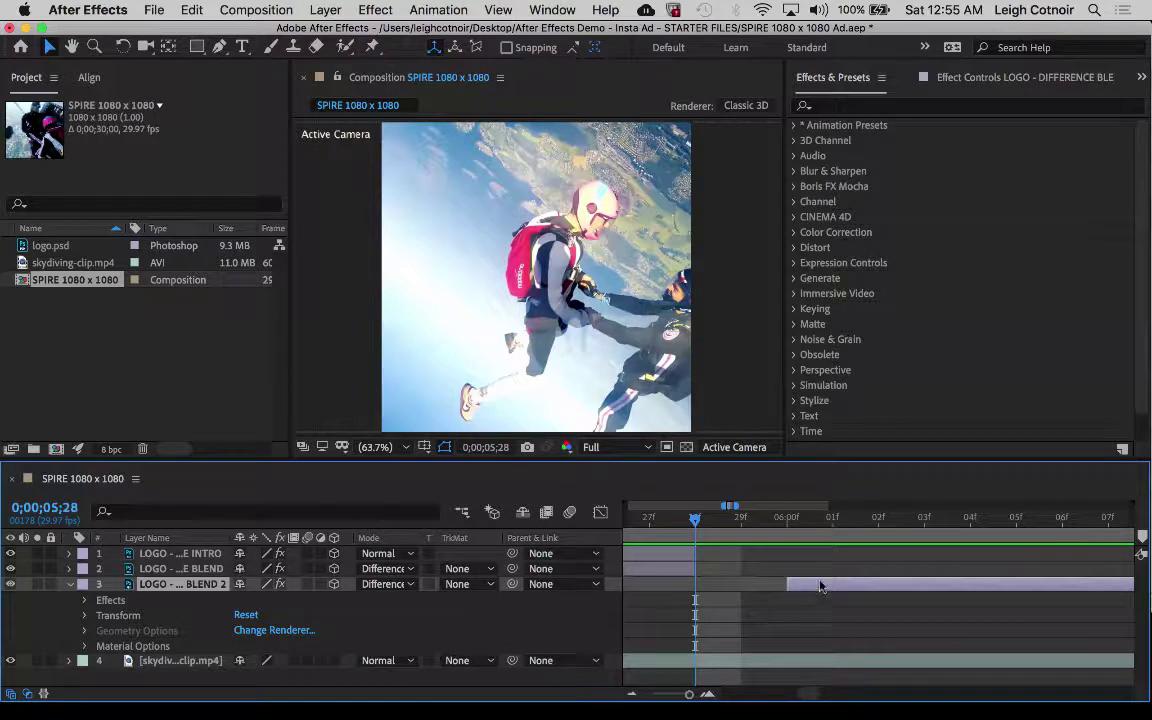
left_click_drag(803, 589, 740, 586)
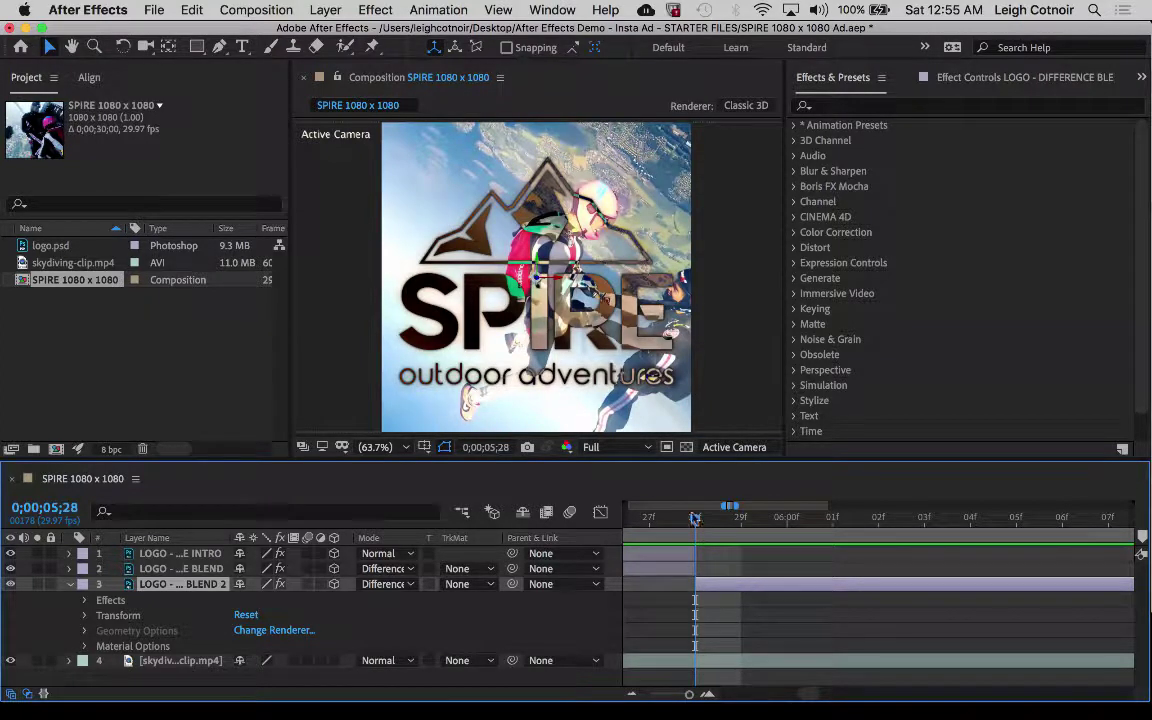
left_click_drag(689, 694, 653, 695)
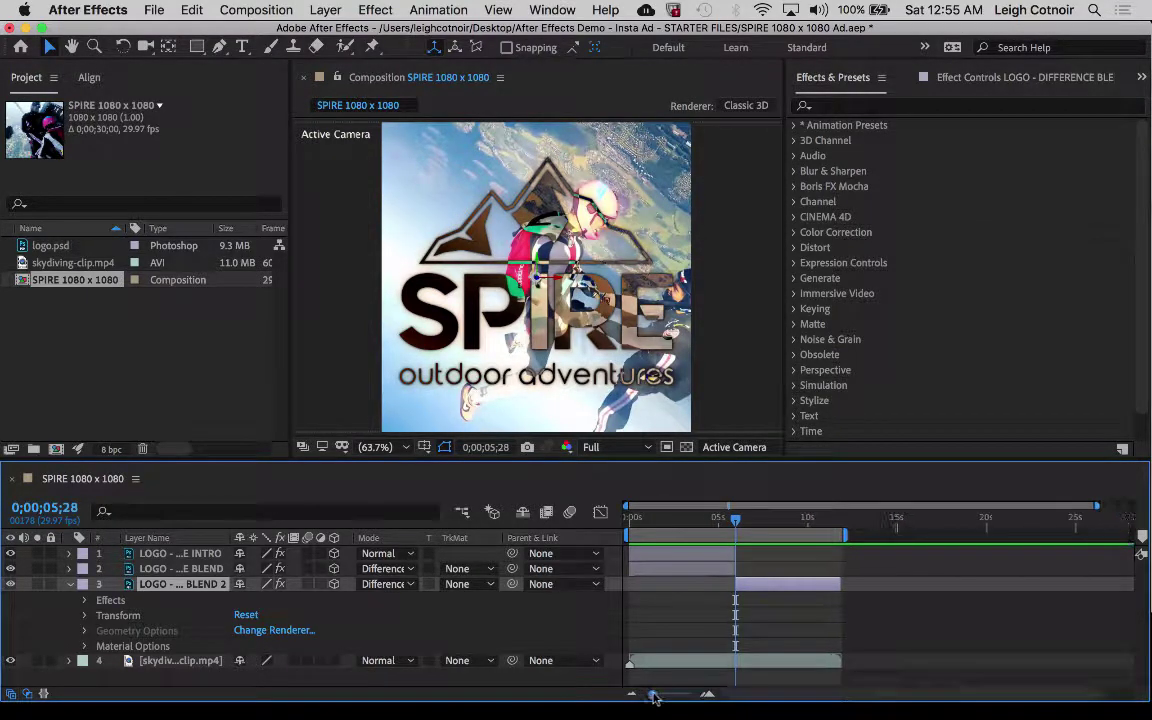
- Play back and scrub the transition from the two original logo layers to the duplicated logo layer
left_click_drag(734, 517, 708, 524)
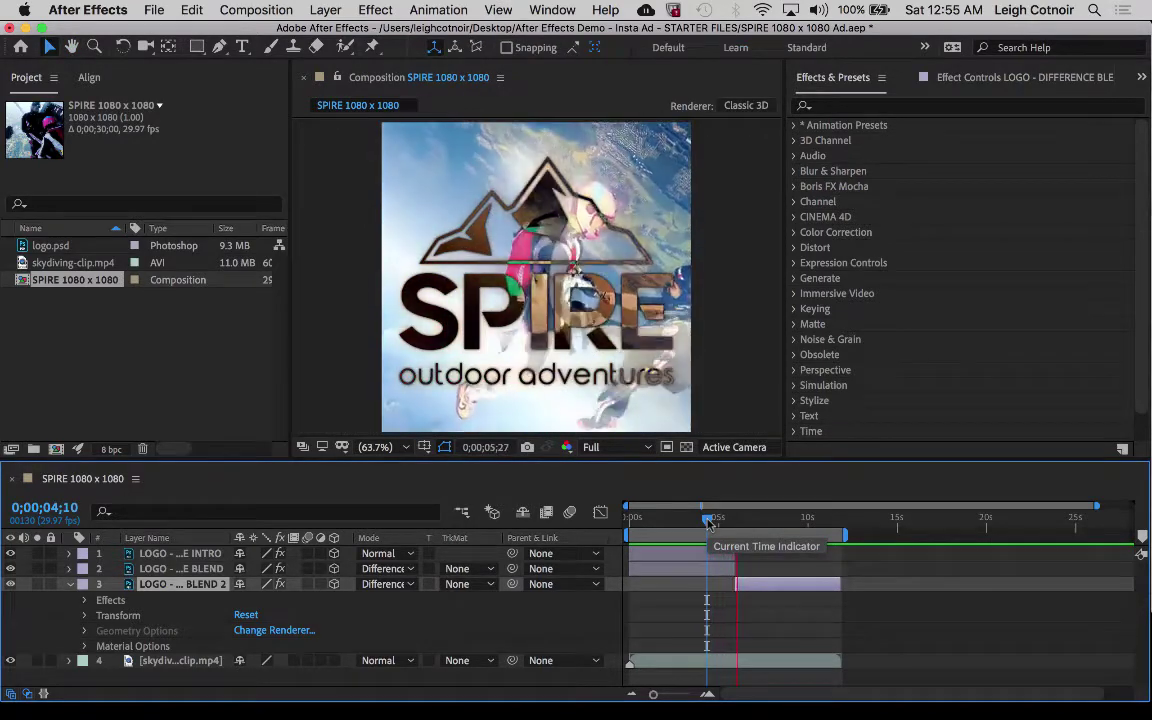
key("space")
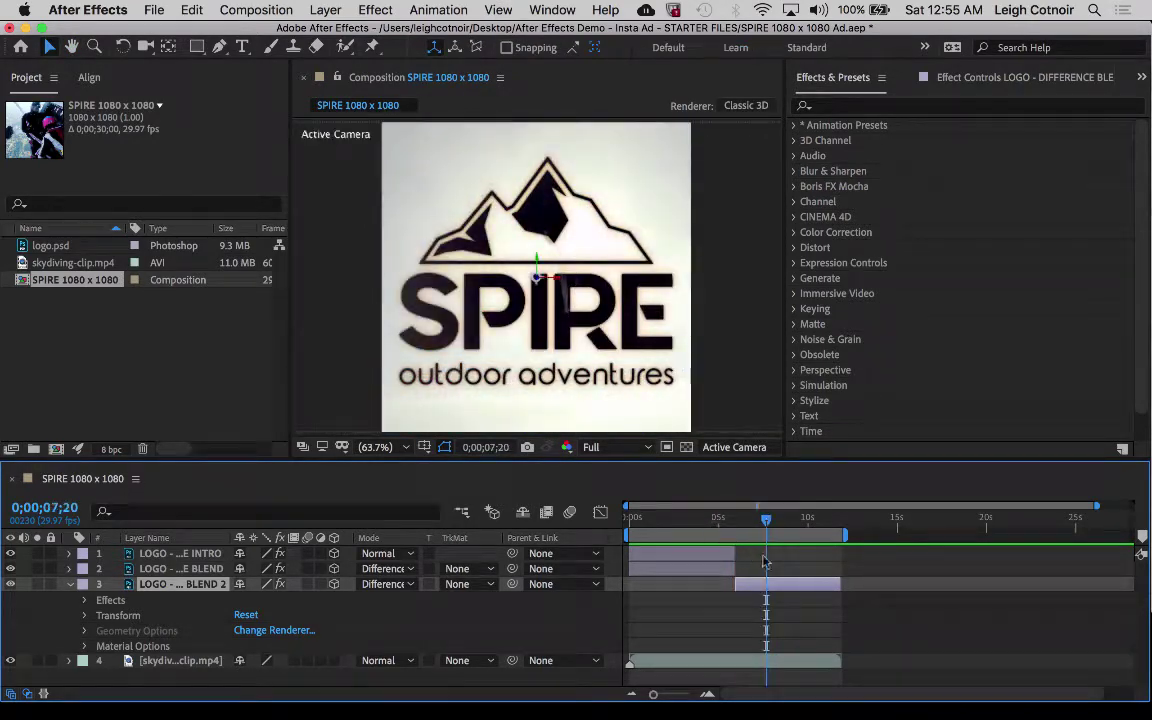
left_click_drag(732, 517, 728, 519)
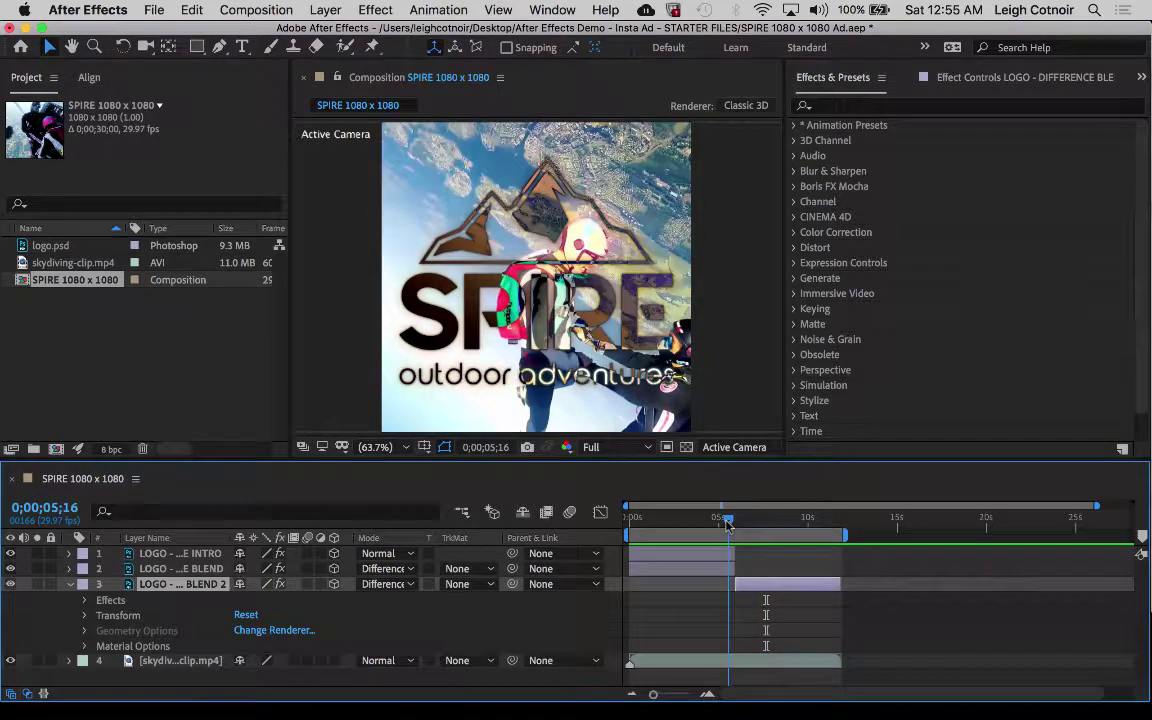
left_click(725, 556)
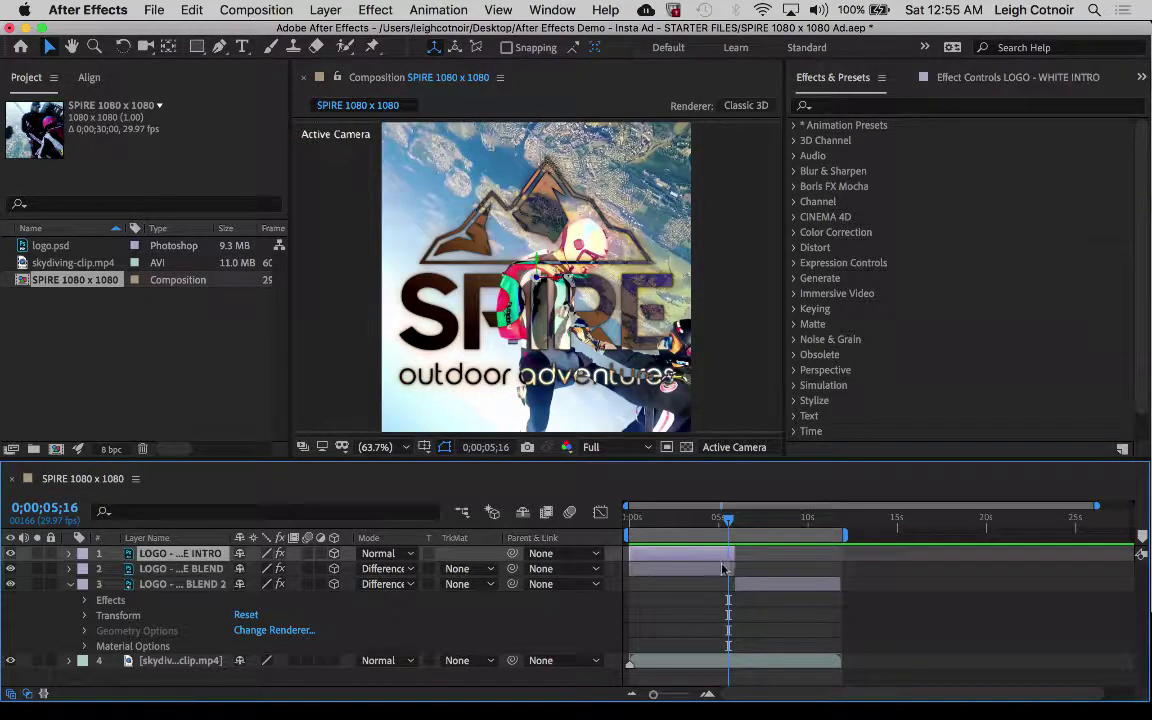
left_click(722, 569, "shift")
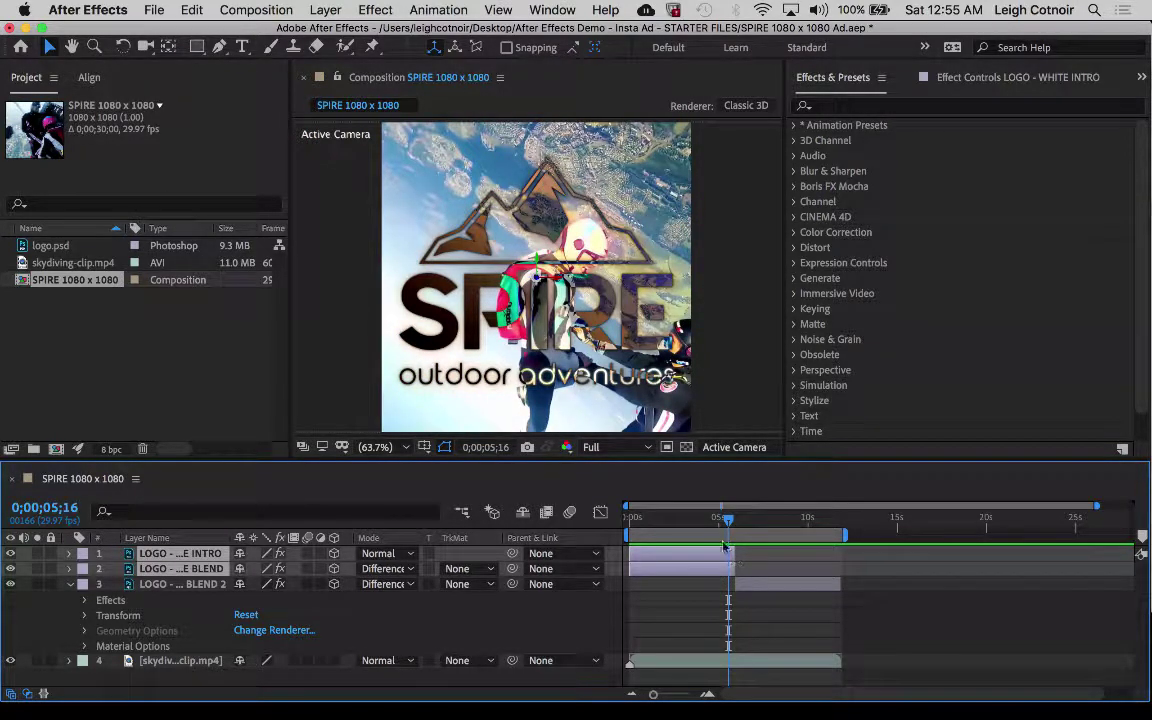
mouse_move(737, 531)
left_mouse_down()
mouse_move(746, 551)
mouse_move(728, 520)
left_mouse_up()
- Rename the duplicated difference-blend logo layer as LOGO - SHATTER
left_click(757, 585)
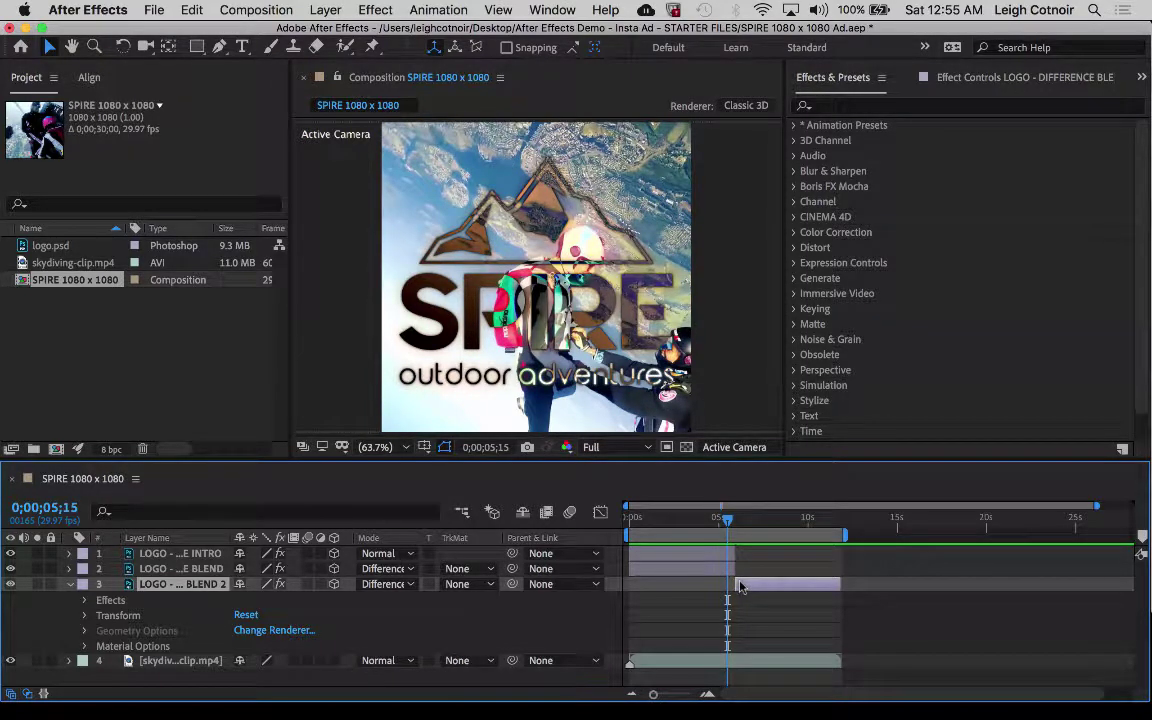
right_click(201, 586)
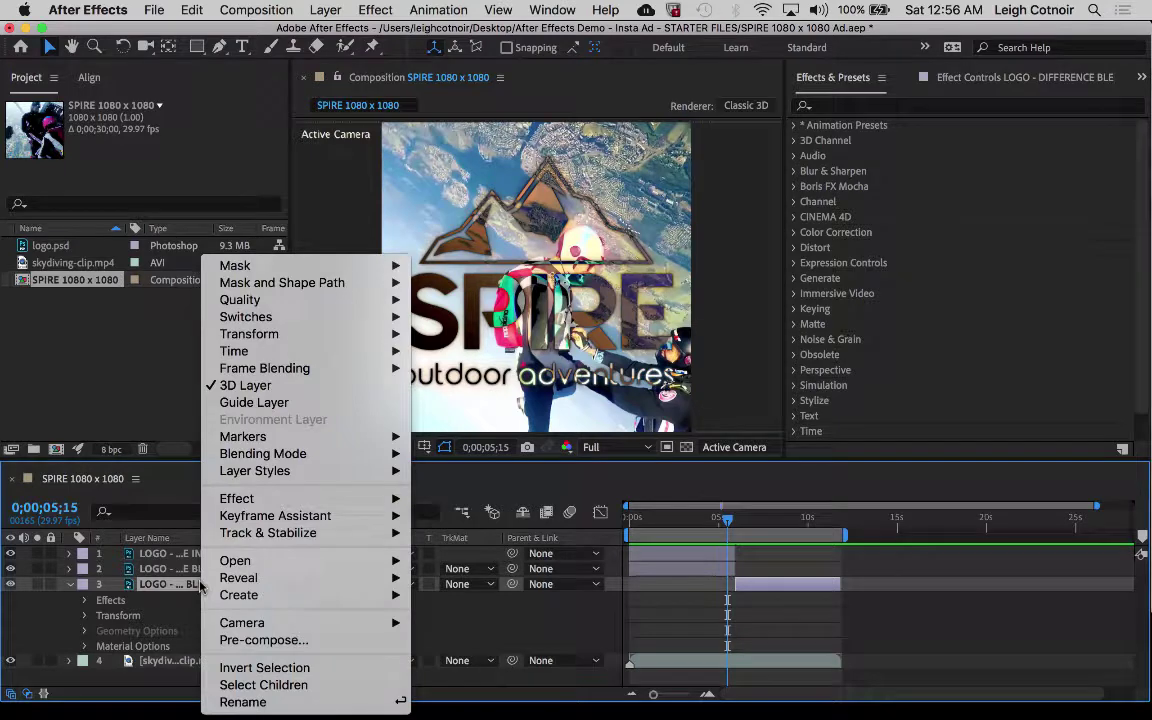
left_click(243, 701)
left_click(186, 584)
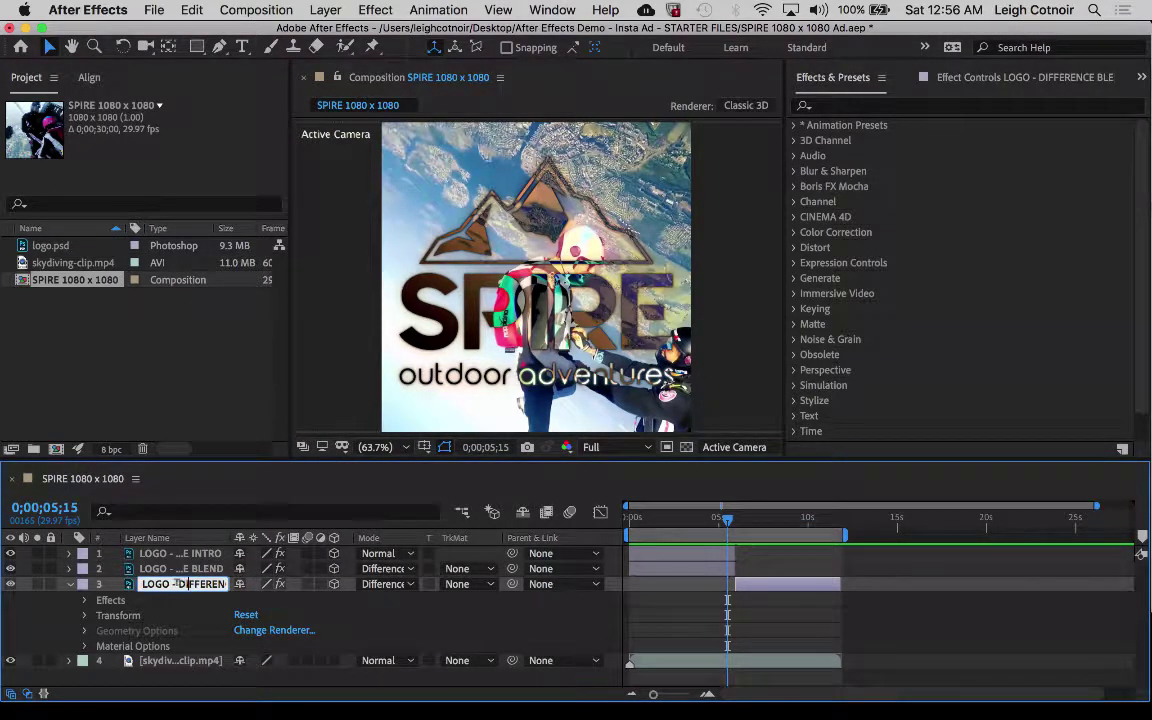
key("End")
type("2")
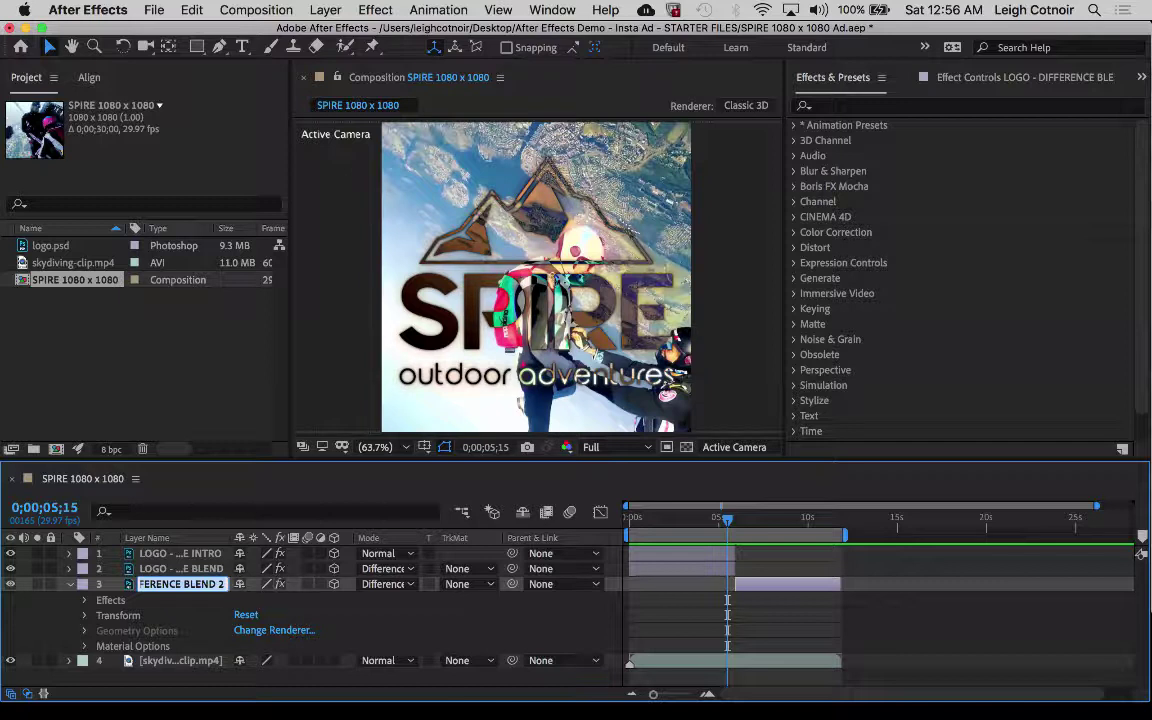
key("super+a")
type("LOGO - SHATTER")
key("Return")
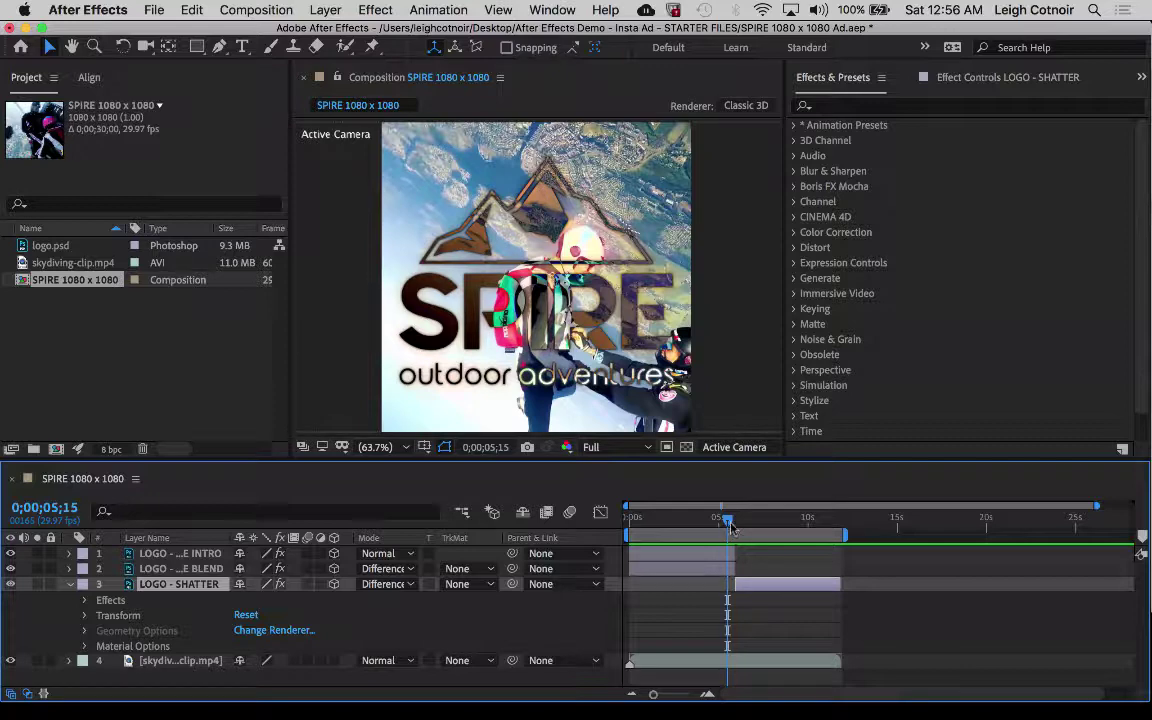
- Find the Shatter effect and apply it to the LOGO - SHATTER layer, with the current time at 0;00;05;27
mouse_move(728, 524)
left_mouse_down()
mouse_move(754, 524)
mouse_move(734, 524)
left_mouse_up()
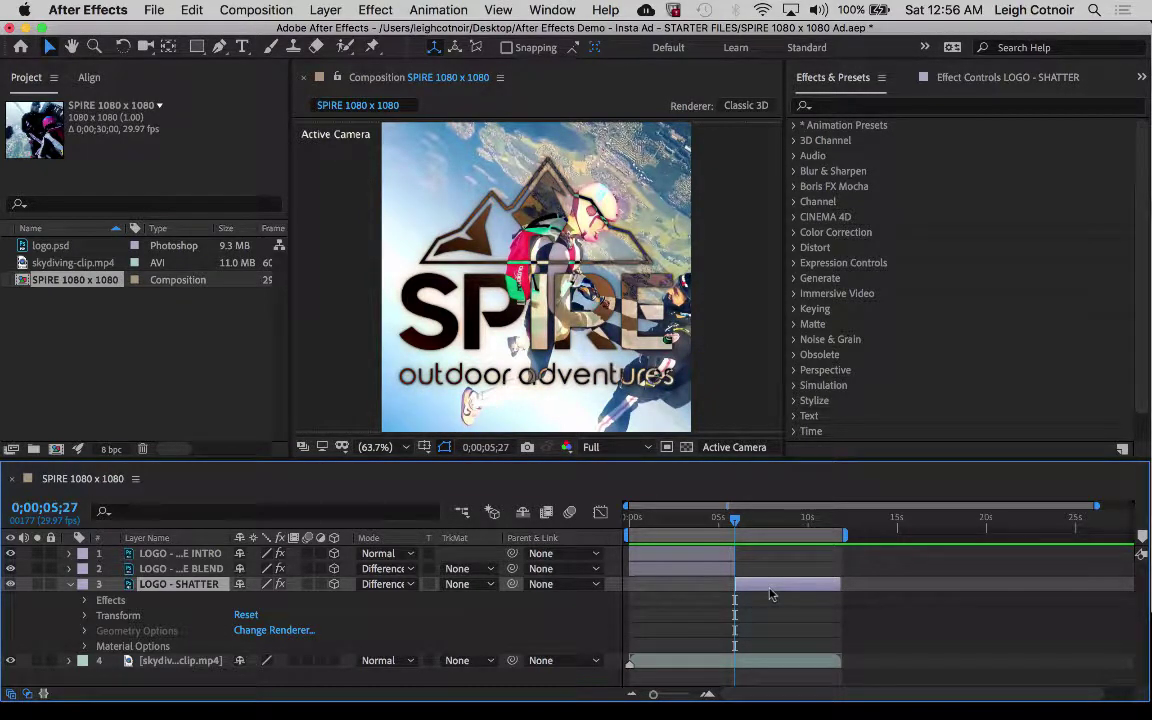
left_click(820, 80)
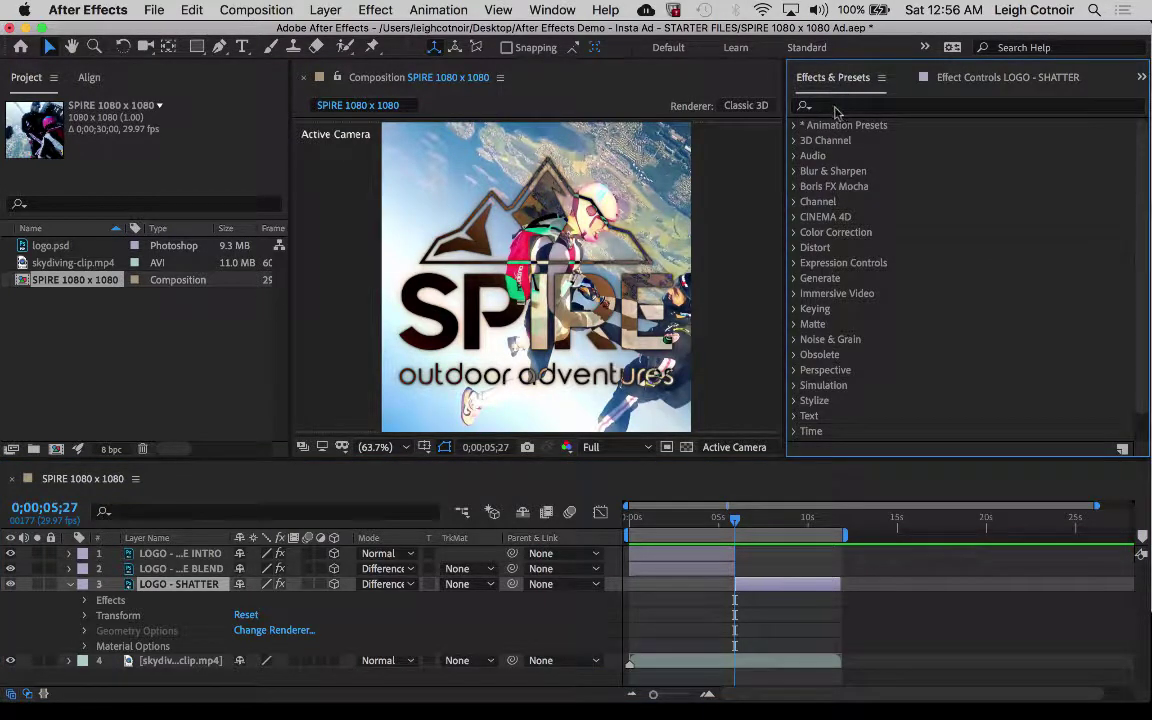
left_click(838, 107)
type("shatter")
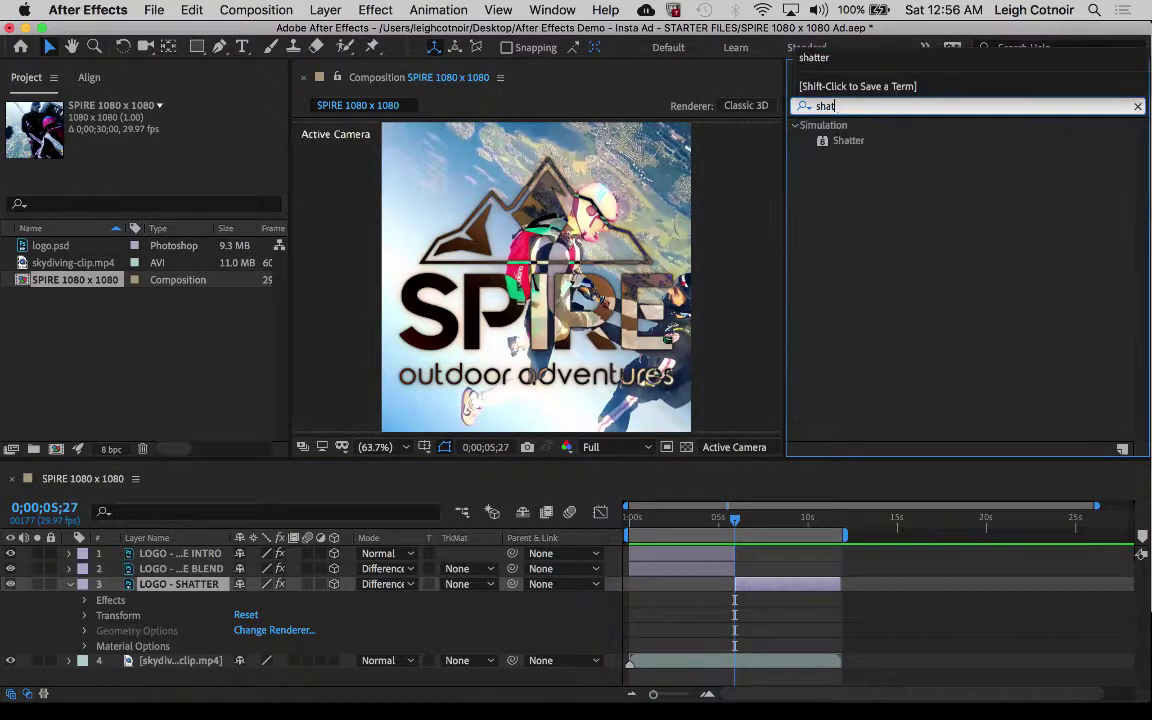
left_click(825, 145)
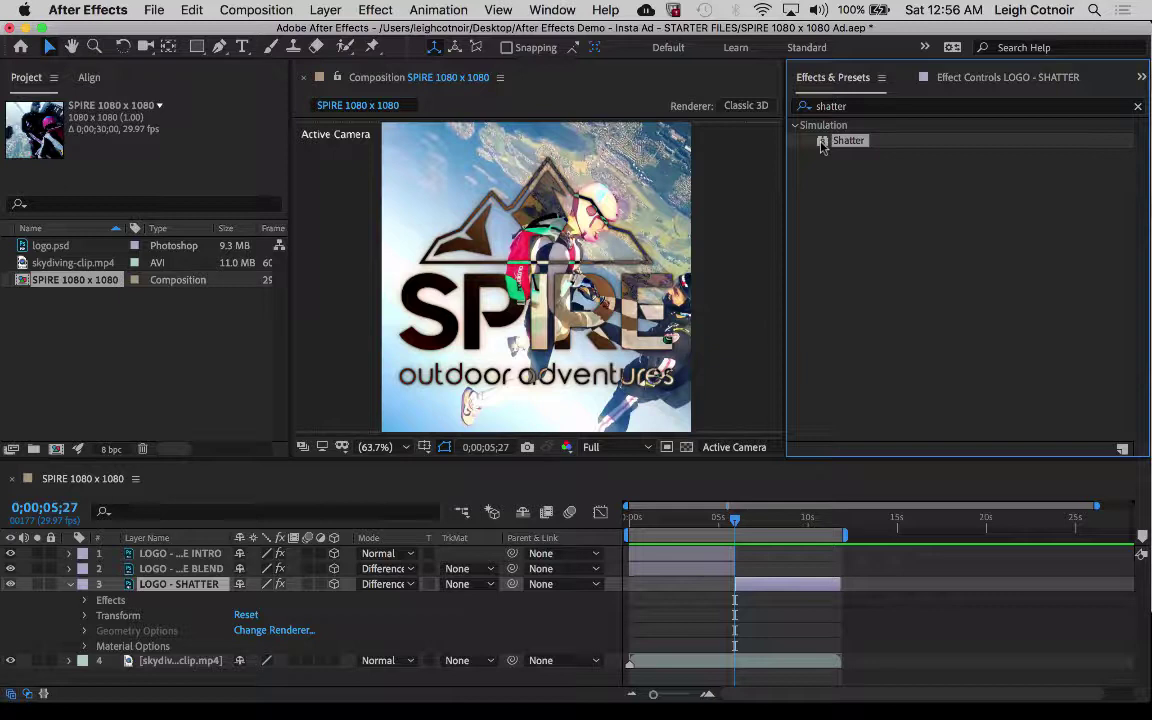
left_click_drag(822, 147, 200, 590)
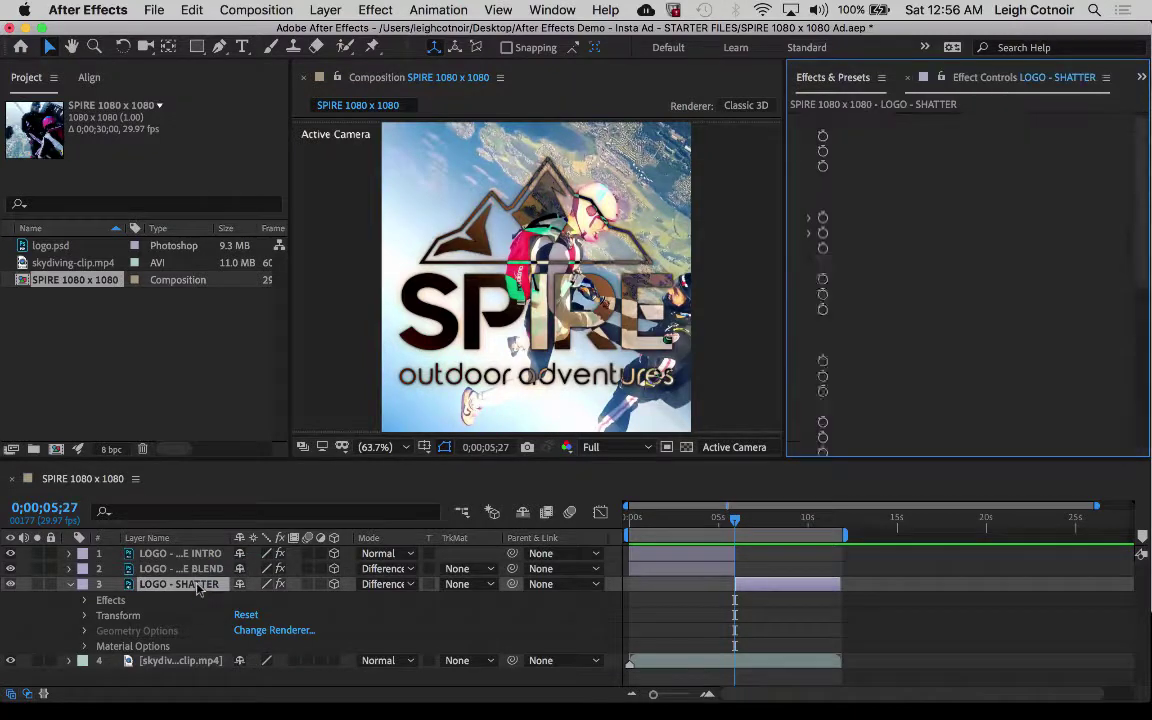
- Examine the effects applied to the LOGO - SHATTER layer, including the properties of its Shatter effect
left_click(84, 600)
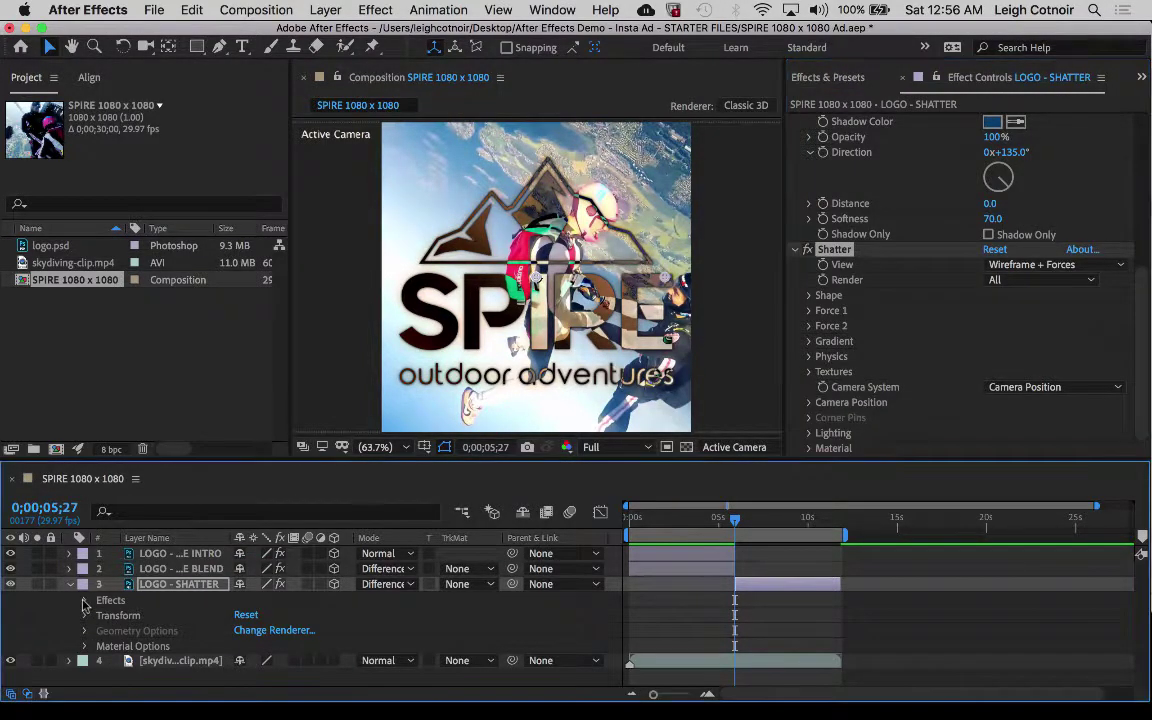
scroll(140, 640, "down", 3)
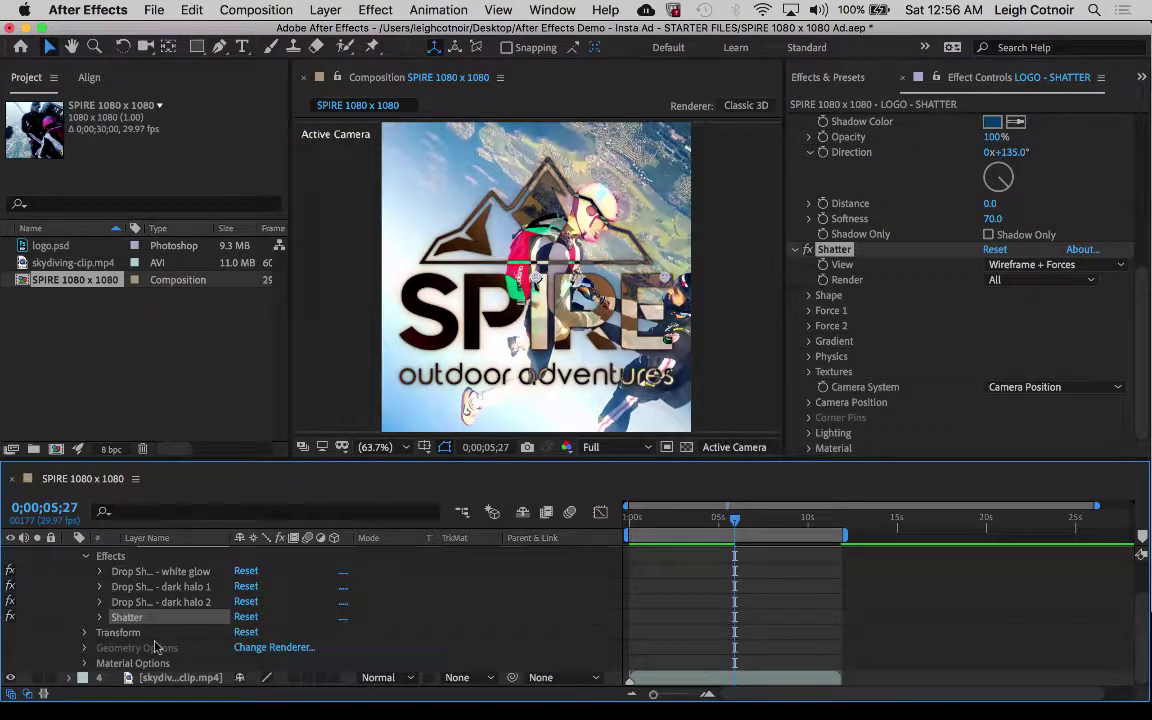
left_click(99, 617)
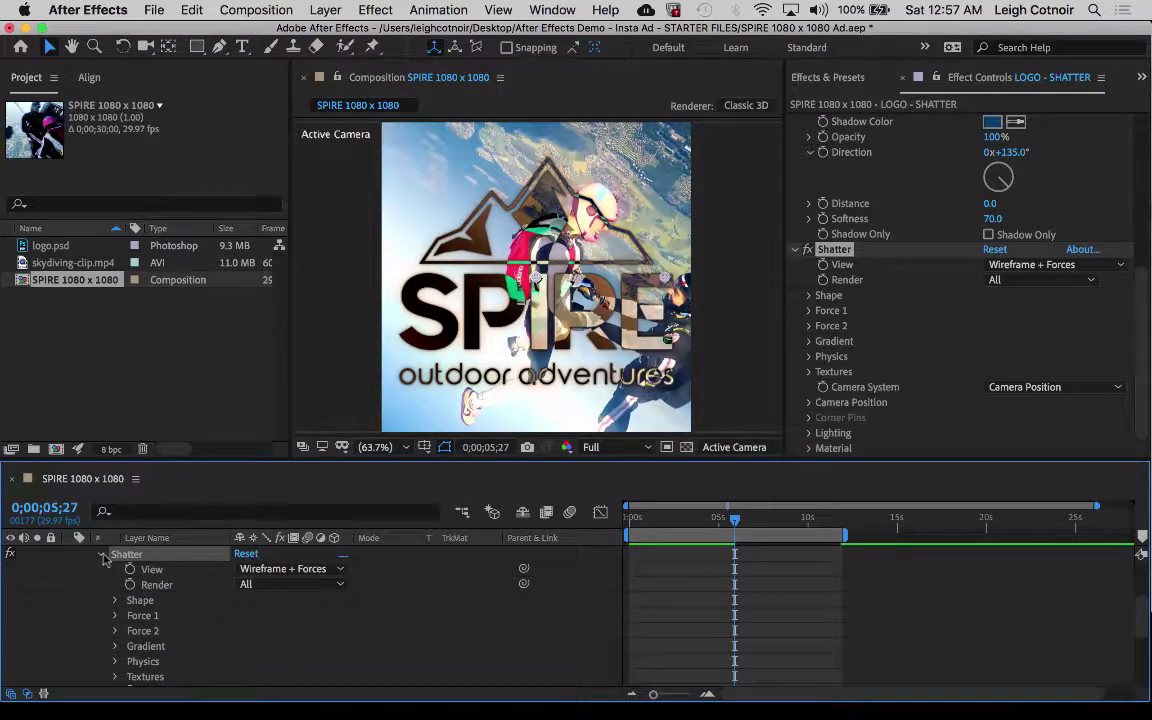
left_click(103, 557)
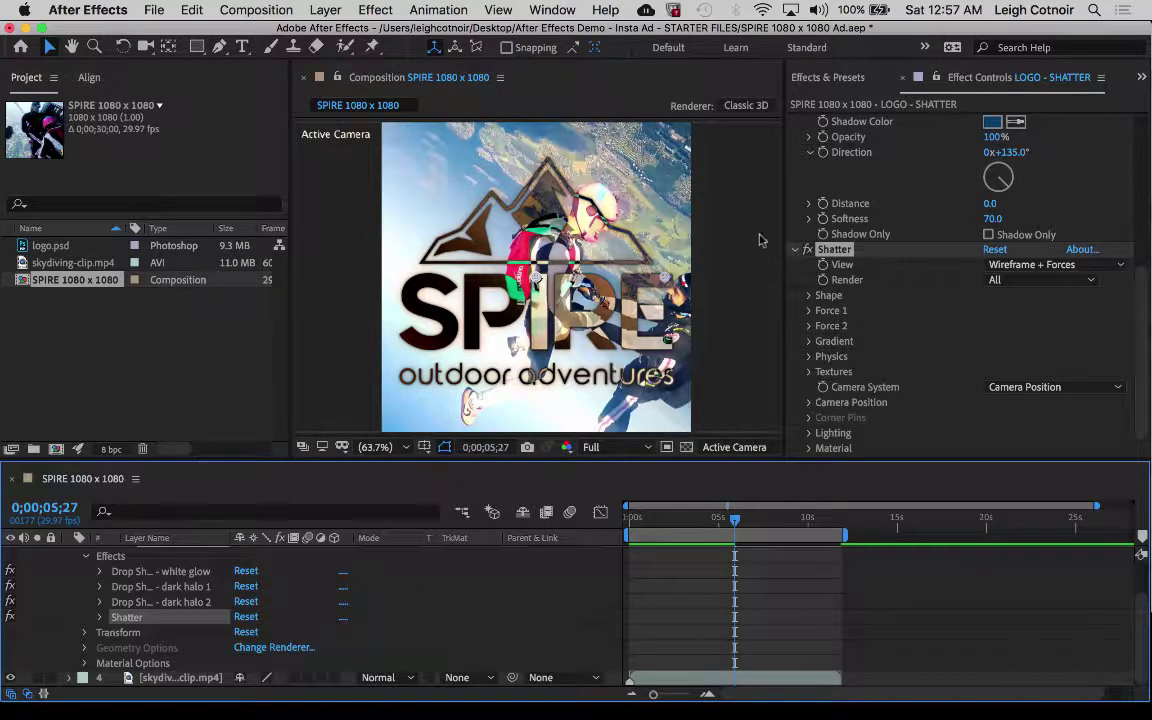
- Collapse the settings of the three Drop Shadow effects and the properties of the LOGO - SHATTER layer
scroll(830, 200, "up", 10)
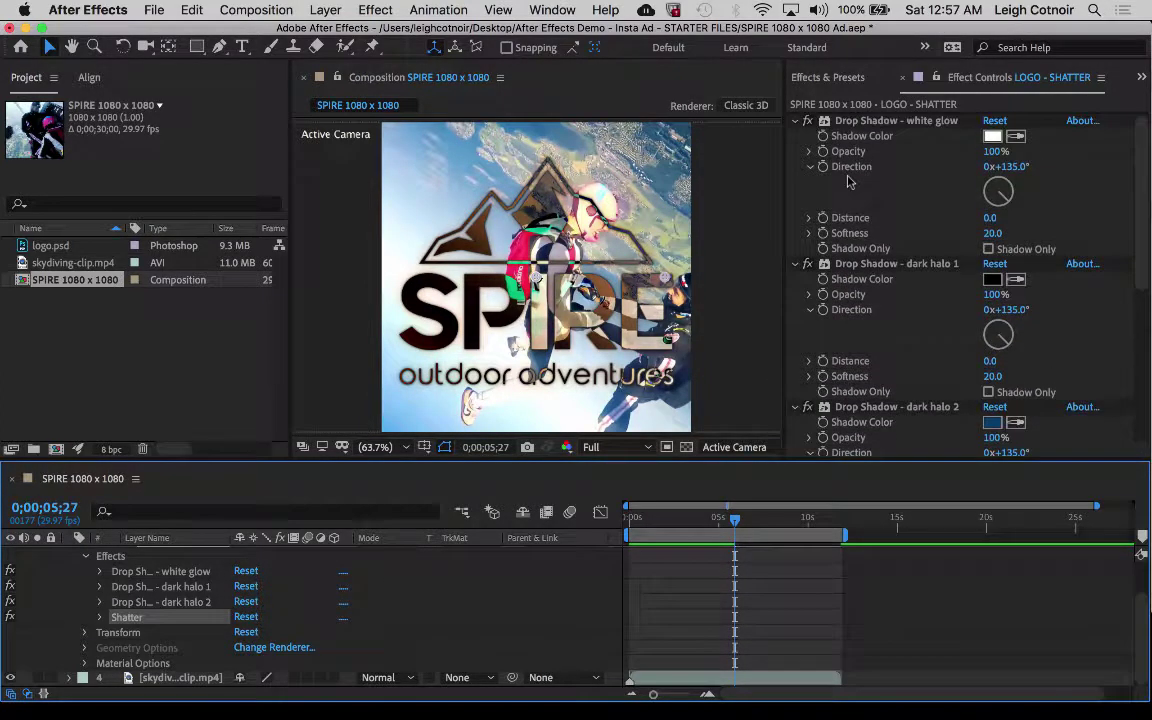
left_click(795, 121)
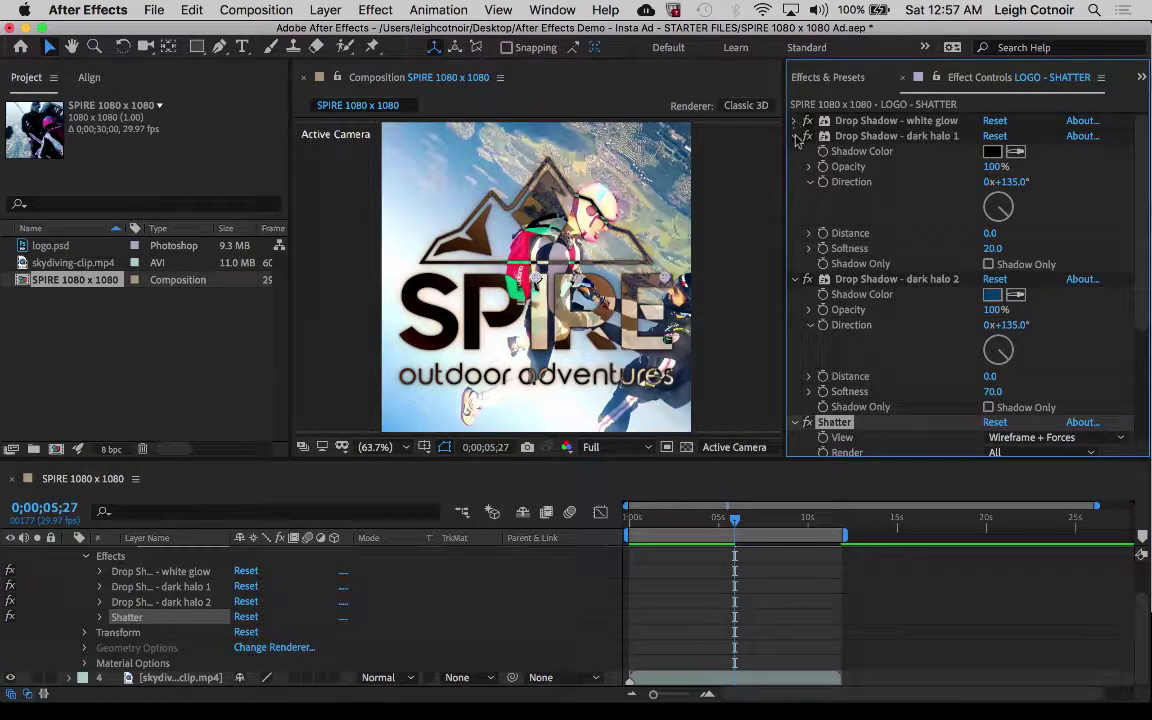
left_click(795, 136)
left_click(795, 151)
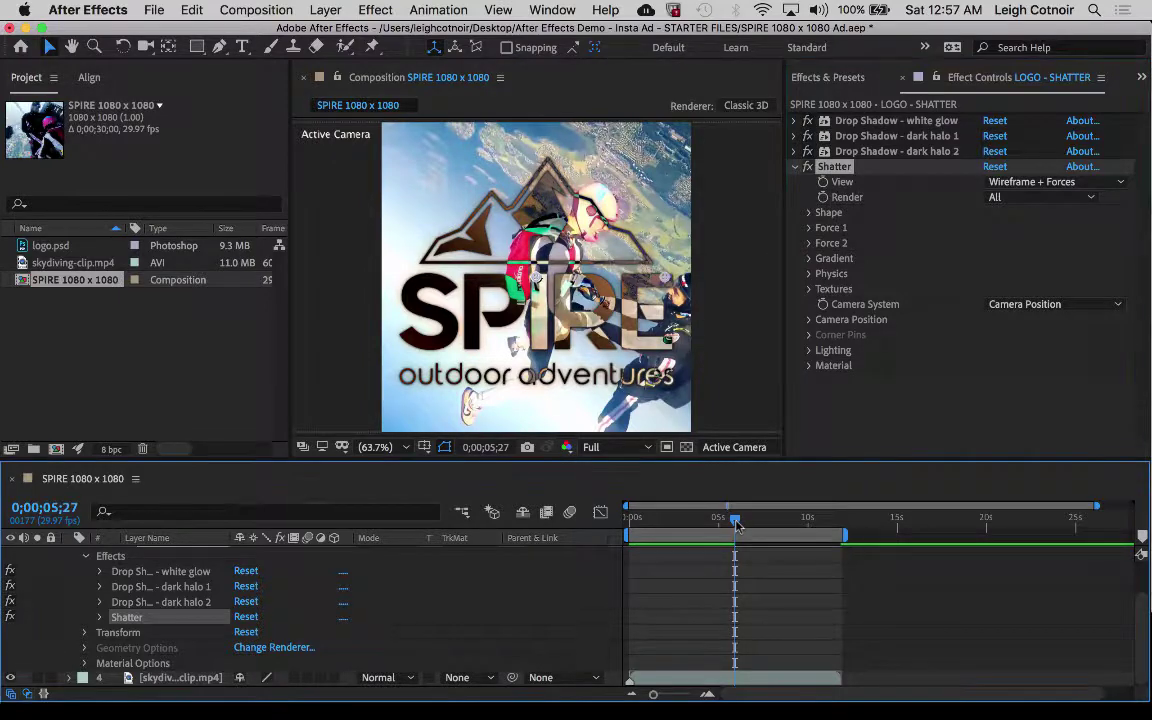
mouse_move(737, 524)
left_mouse_down()
mouse_move(714, 524)
mouse_move(764, 527)
mouse_move(733, 533)
left_mouse_up()
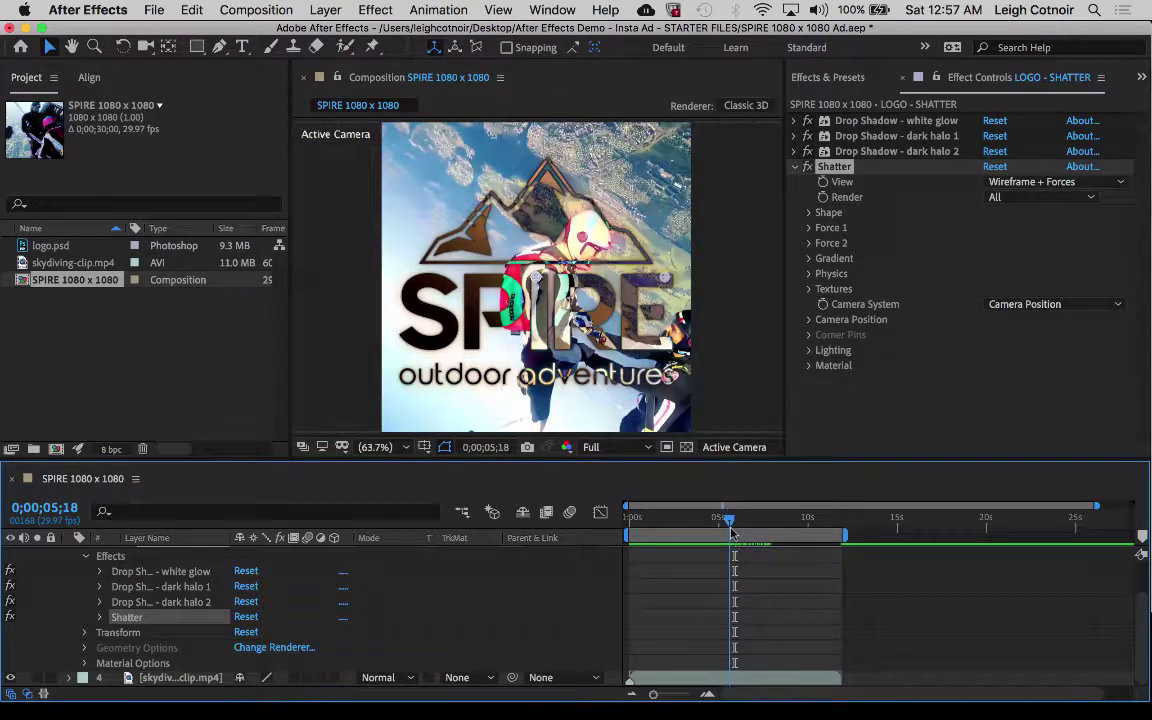
scroll(736, 580, "up", 3)
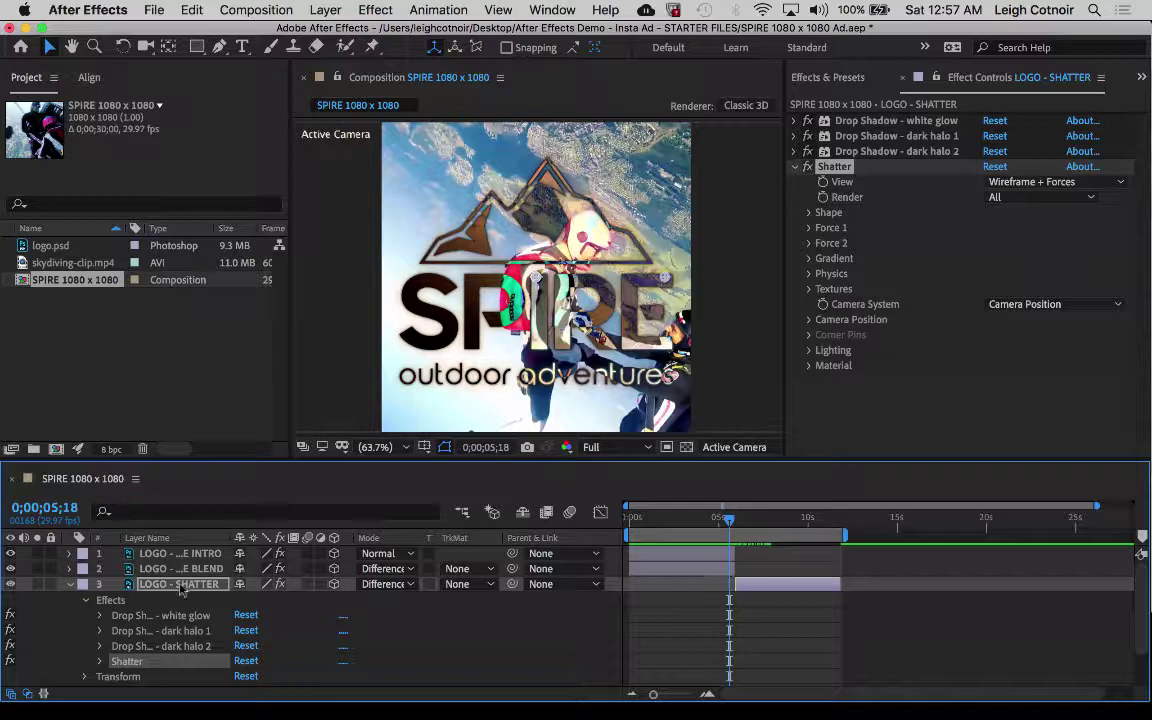
left_click(70, 585)
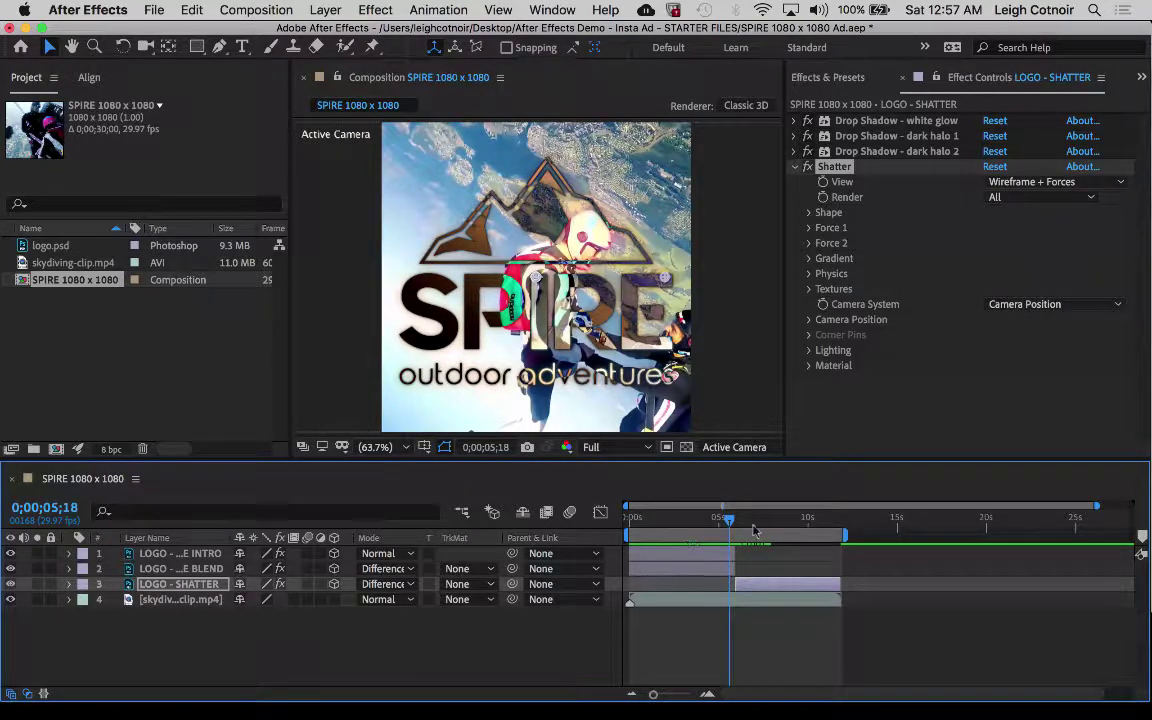
- Go to 0;00;06;02 and set the Shatter effect's View to Rendered
mouse_move(729, 521)
left_mouse_down()
mouse_move(751, 521)
mouse_move(738, 528)
left_mouse_up()
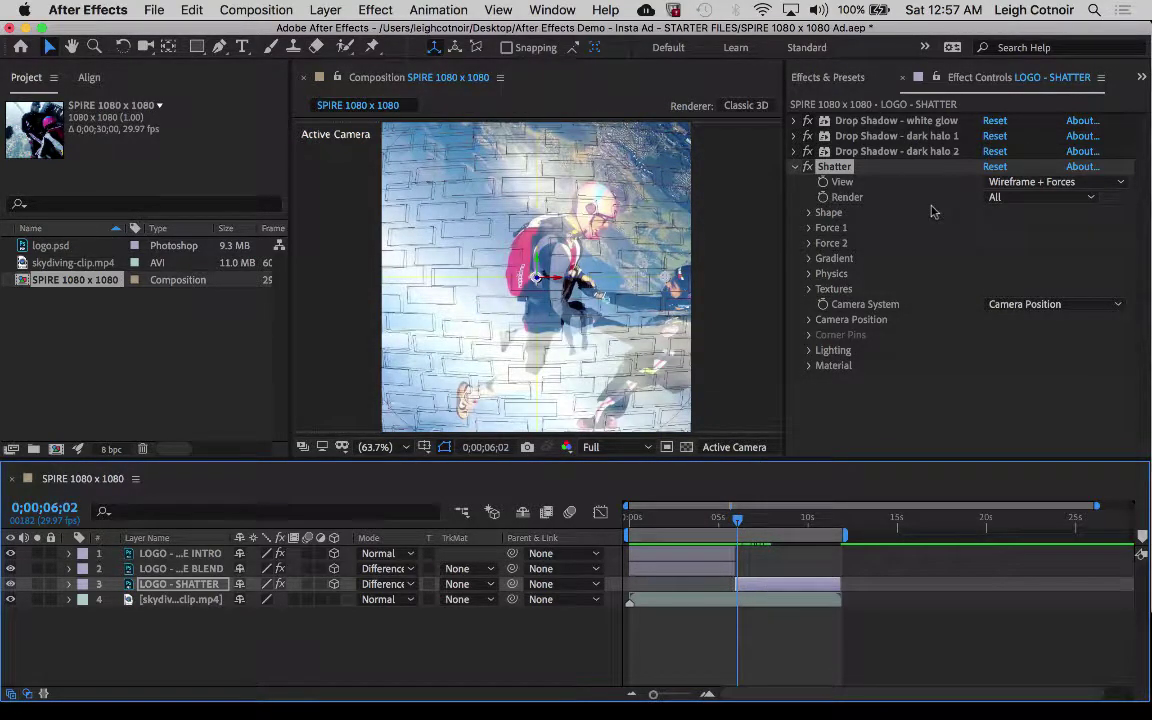
left_click(866, 184)
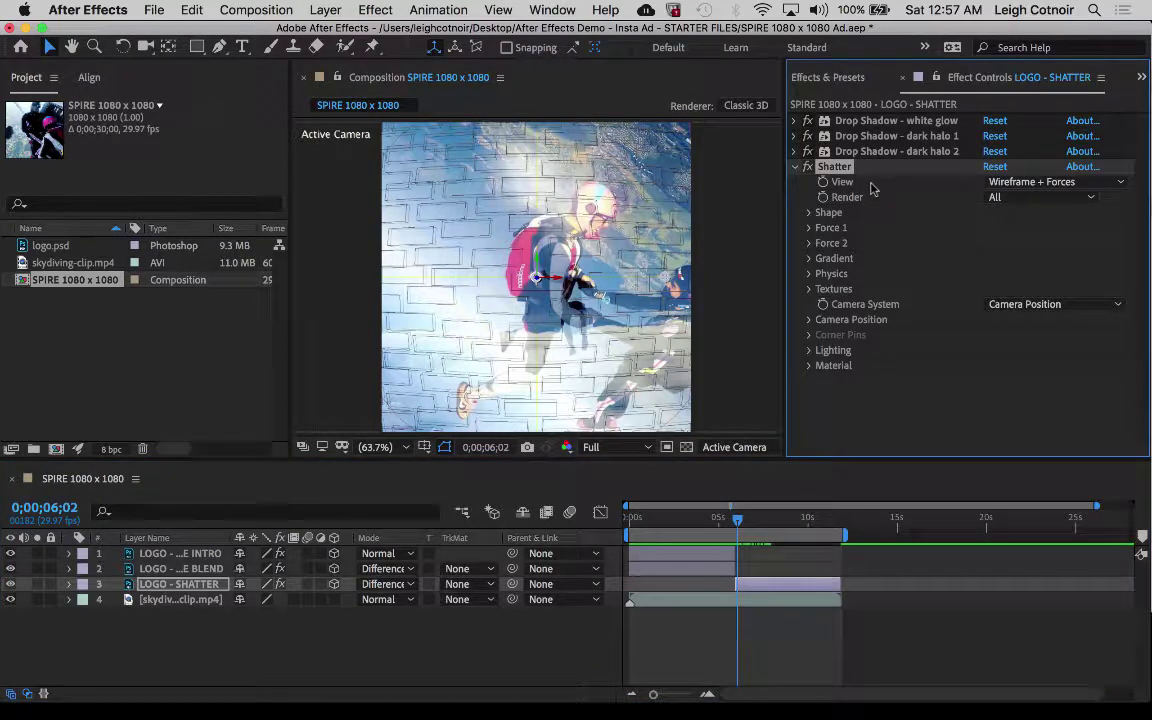
left_click(1060, 184)
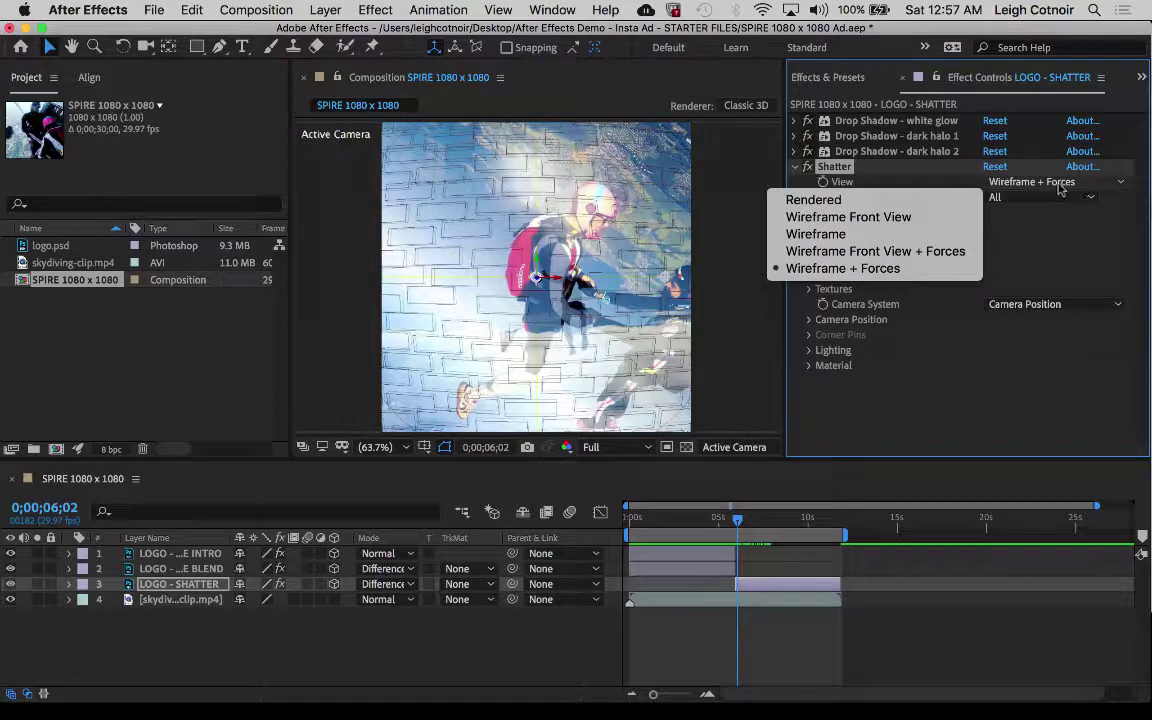
left_click(880, 200)
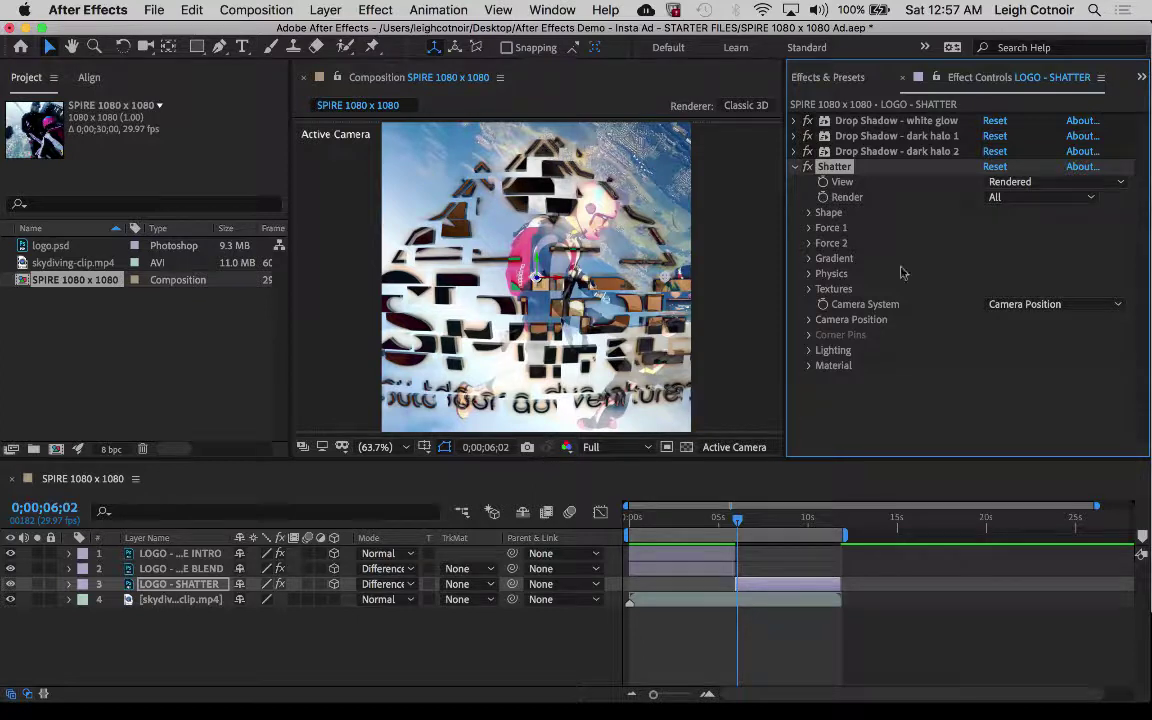
- Set the Shatter effect's shape to the Glass pattern with 20 repetitions and an extrusion depth of 0.04
left_click(809, 213)
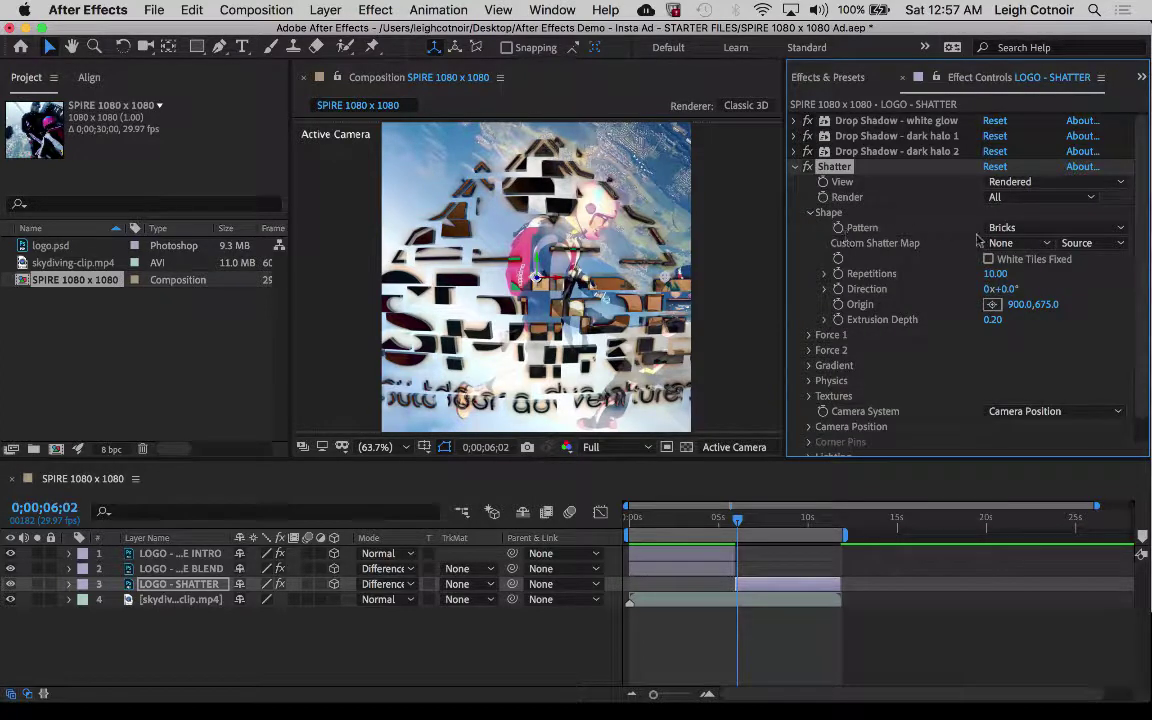
left_click(1023, 228)
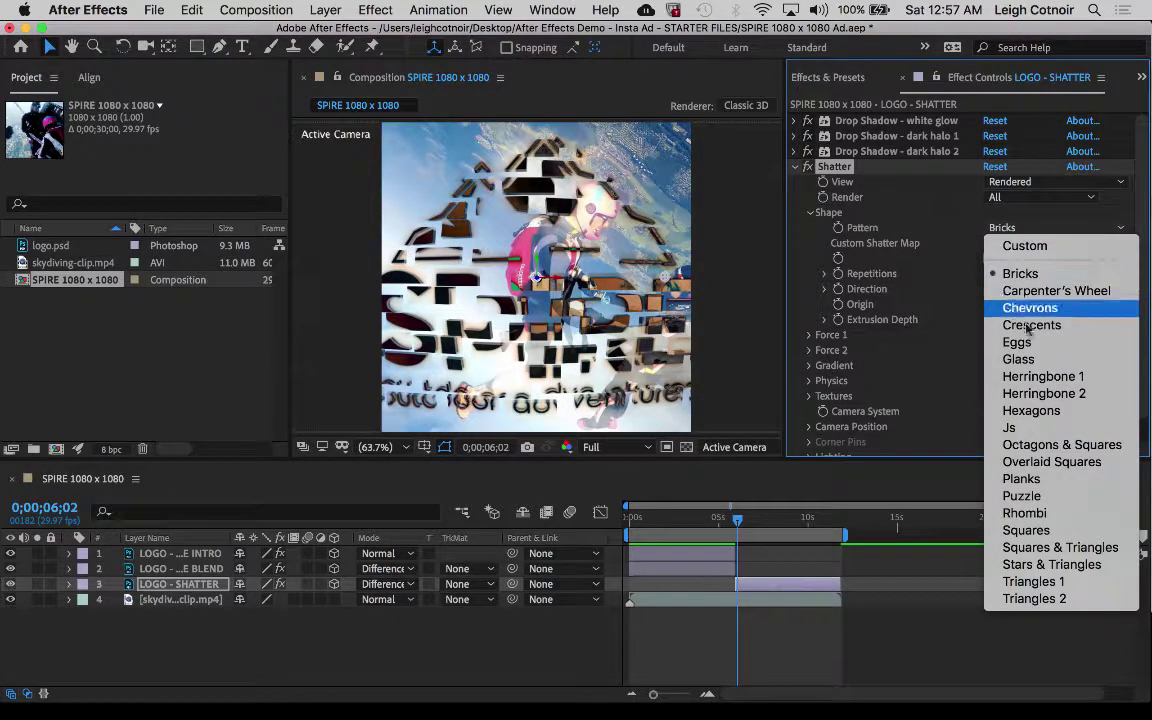
left_click(1018, 359)
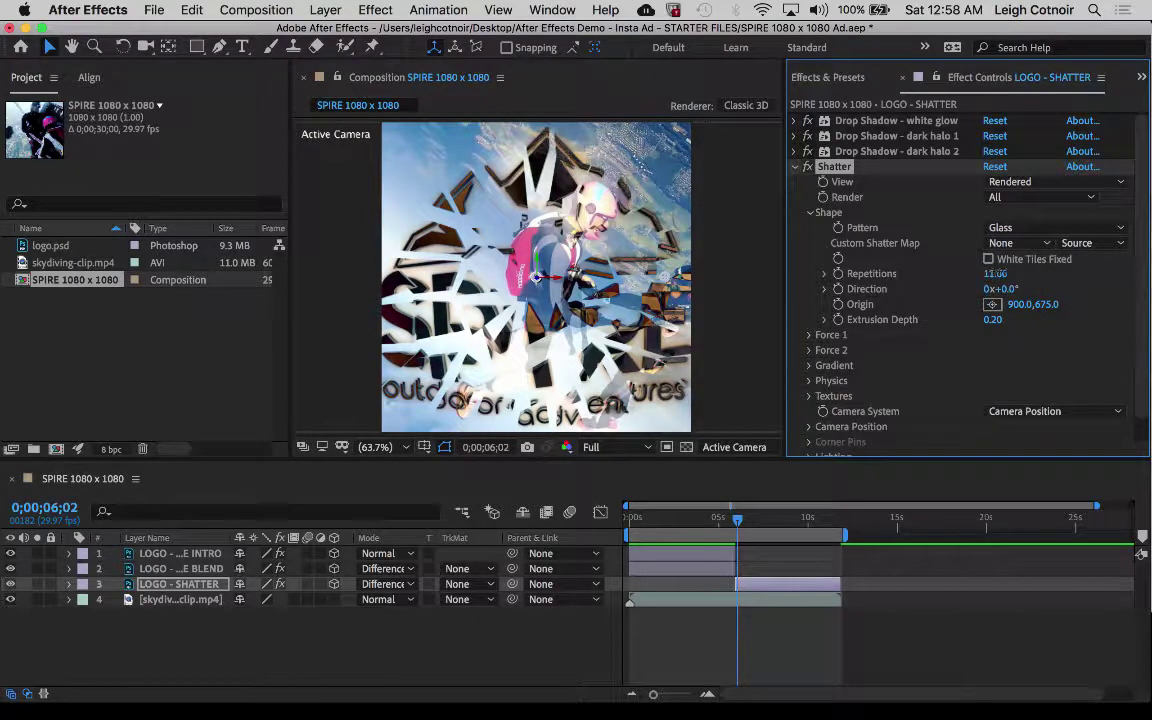
left_click_drag(995, 273, 1079, 271)
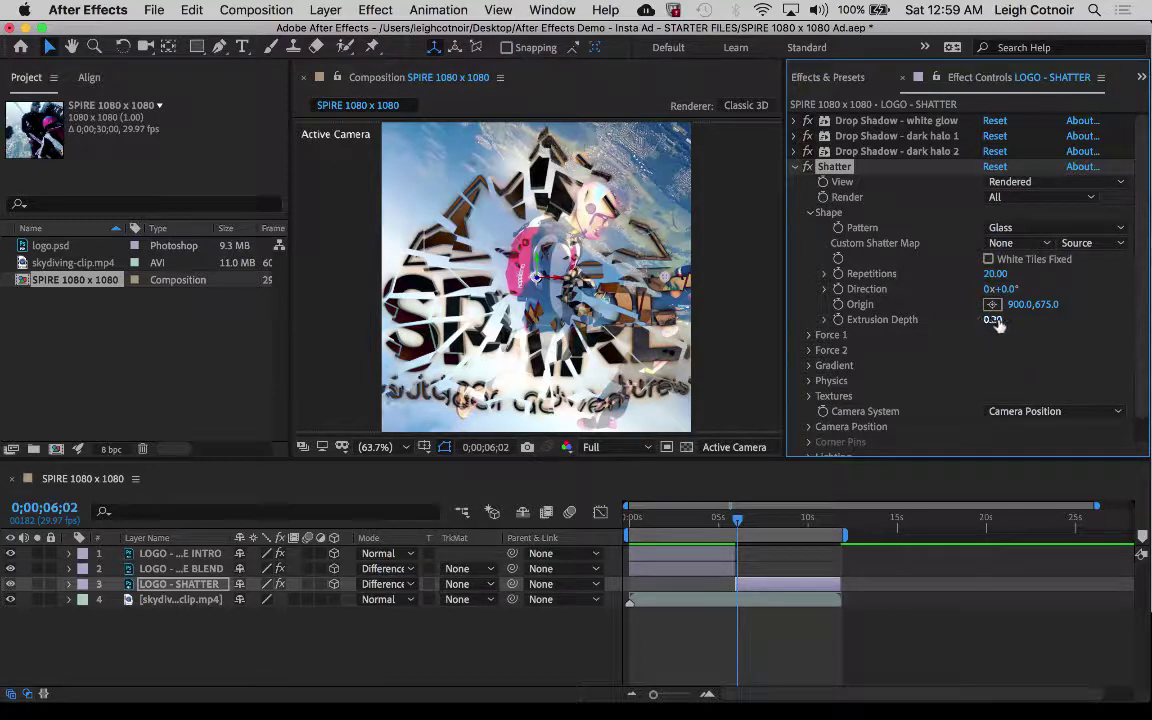
mouse_move(992, 319)
left_mouse_down()
mouse_move(970, 320)
mouse_move(996, 358)
mouse_move(994, 326)
left_mouse_up()
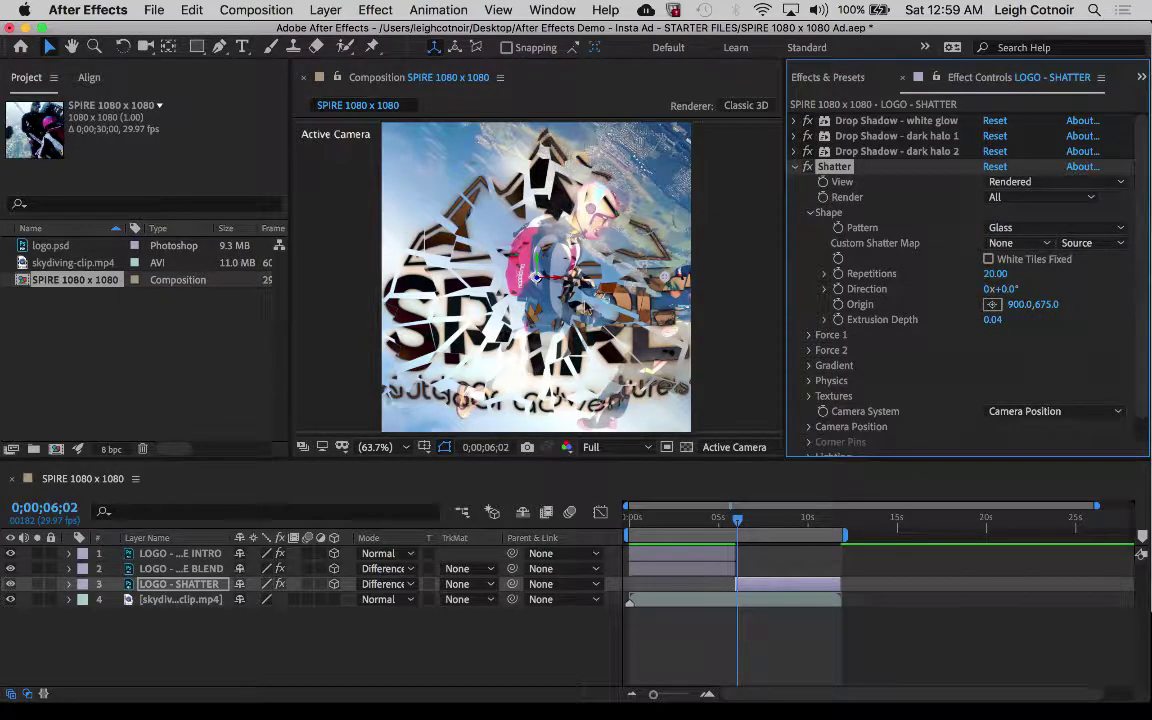
- Scrub through the shattering to 0;00;06;08, and set the Shatter shape's Origin to 1011.0,692.0 and Direction to -50°
left_click_drag(737, 521, 742, 527)
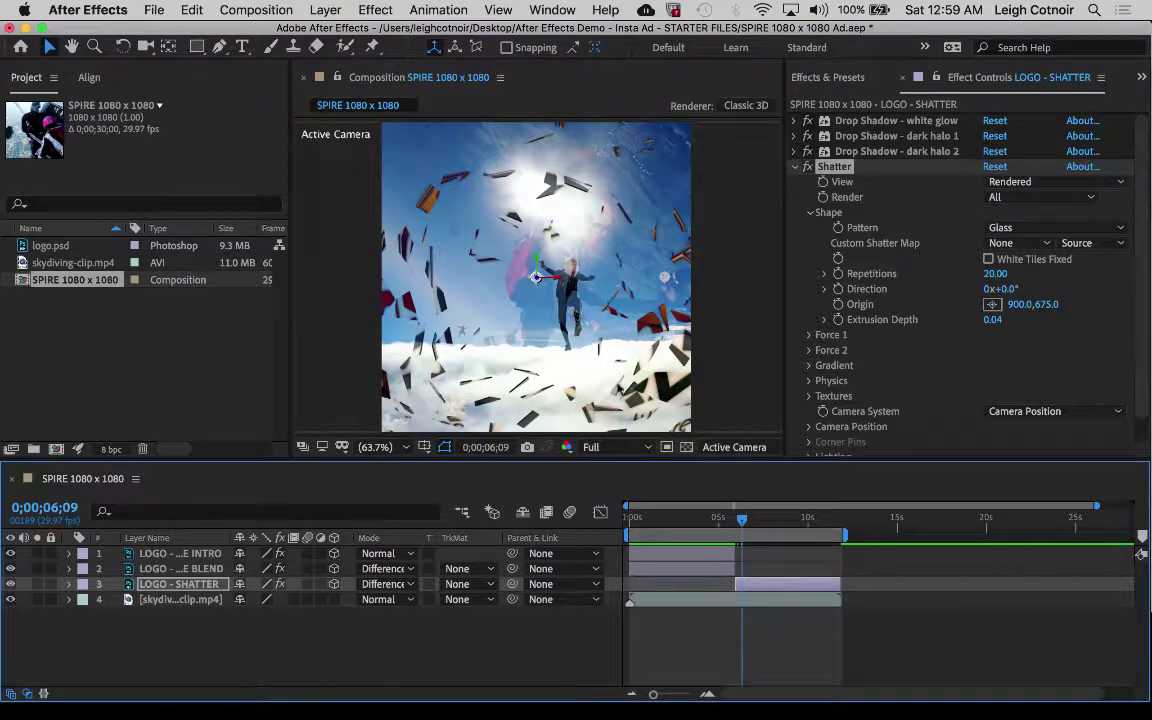
mouse_move(742, 527)
left_mouse_down()
mouse_move(757, 528)
mouse_move(733, 527)
mouse_move(747, 530)
left_mouse_up()
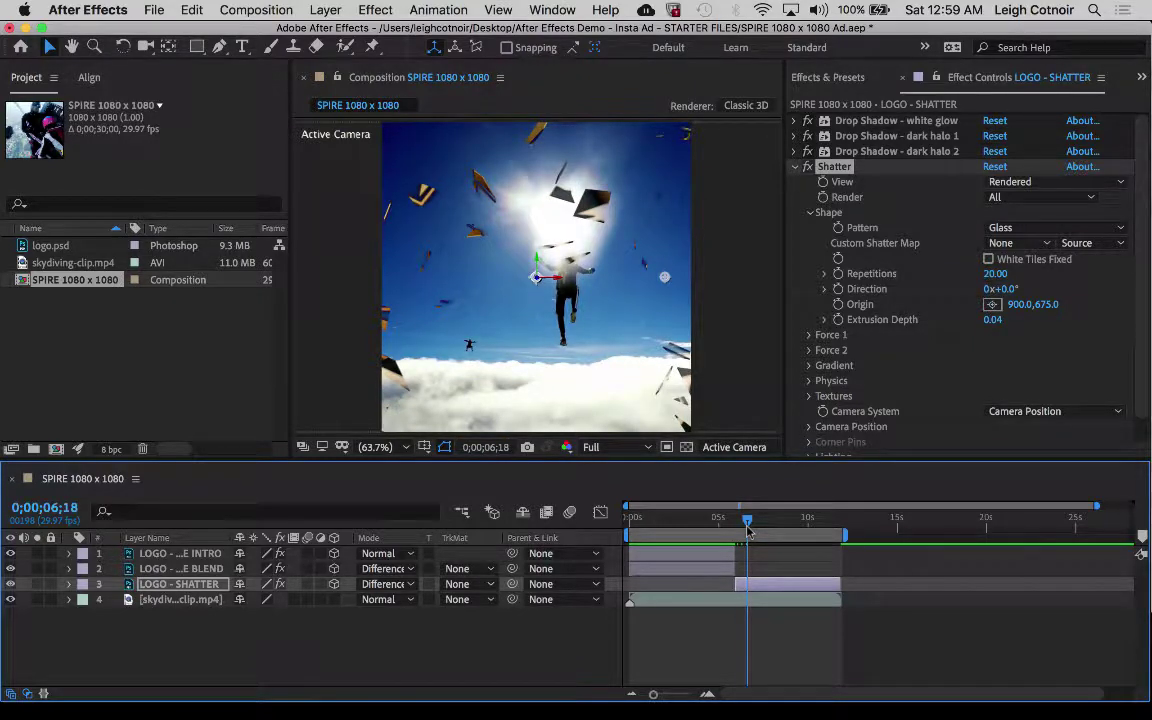
left_click_drag(747, 528, 741, 531)
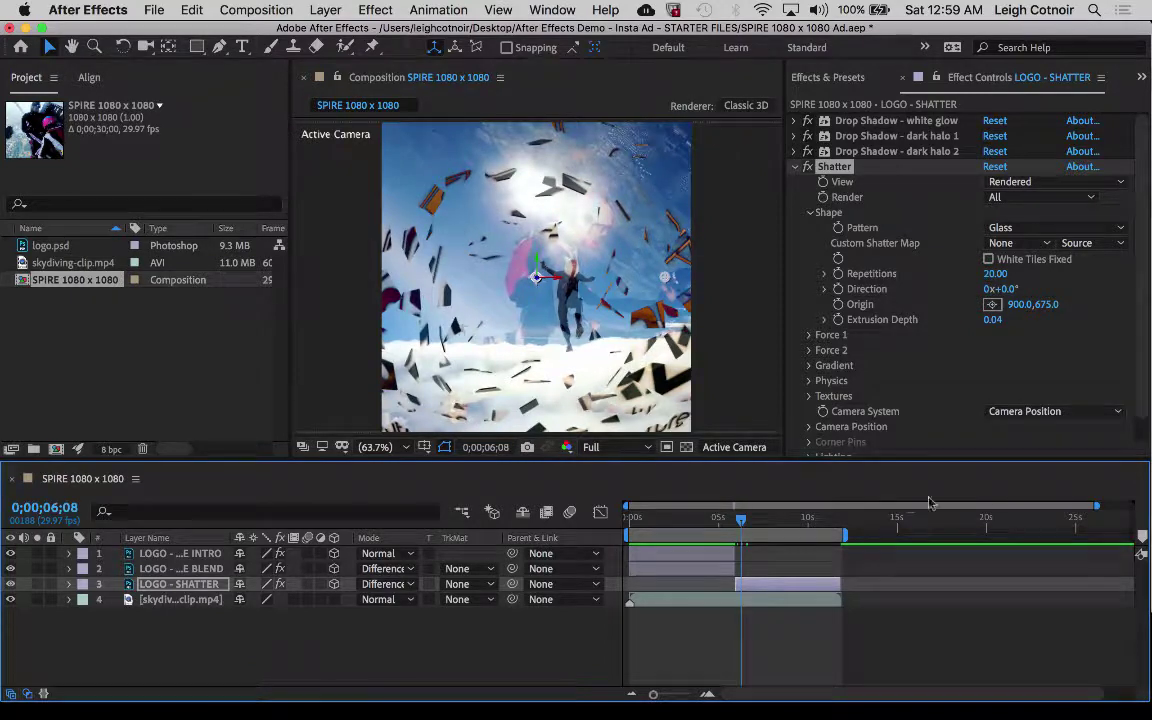
mouse_move(1020, 311)
left_mouse_down()
mouse_move(1006, 311)
mouse_move(1028, 304)
left_mouse_up()
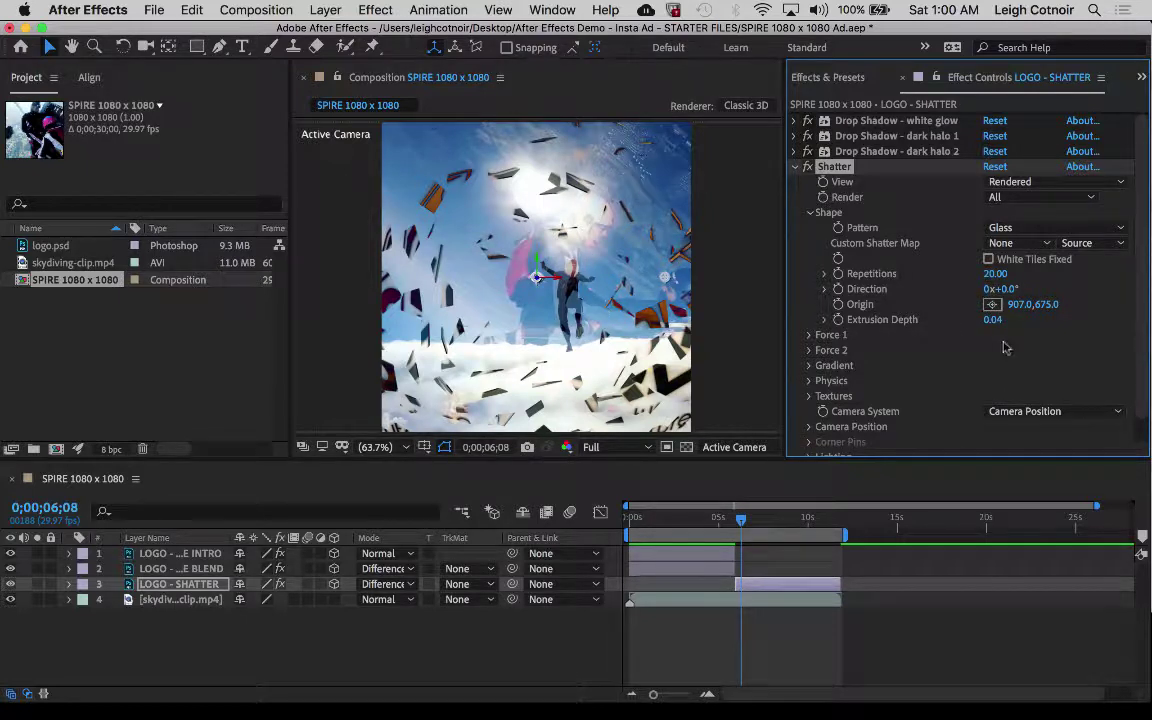
left_click_drag(1014, 304, 1109, 303)
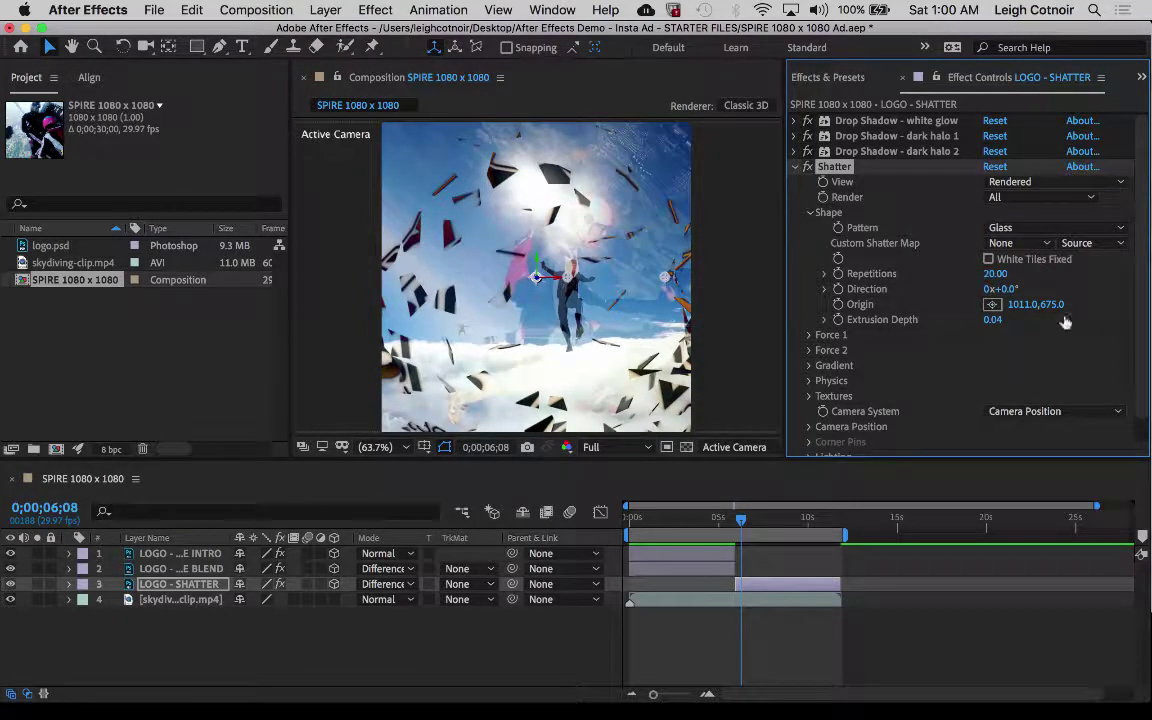
left_click_drag(1057, 304, 1071, 304)
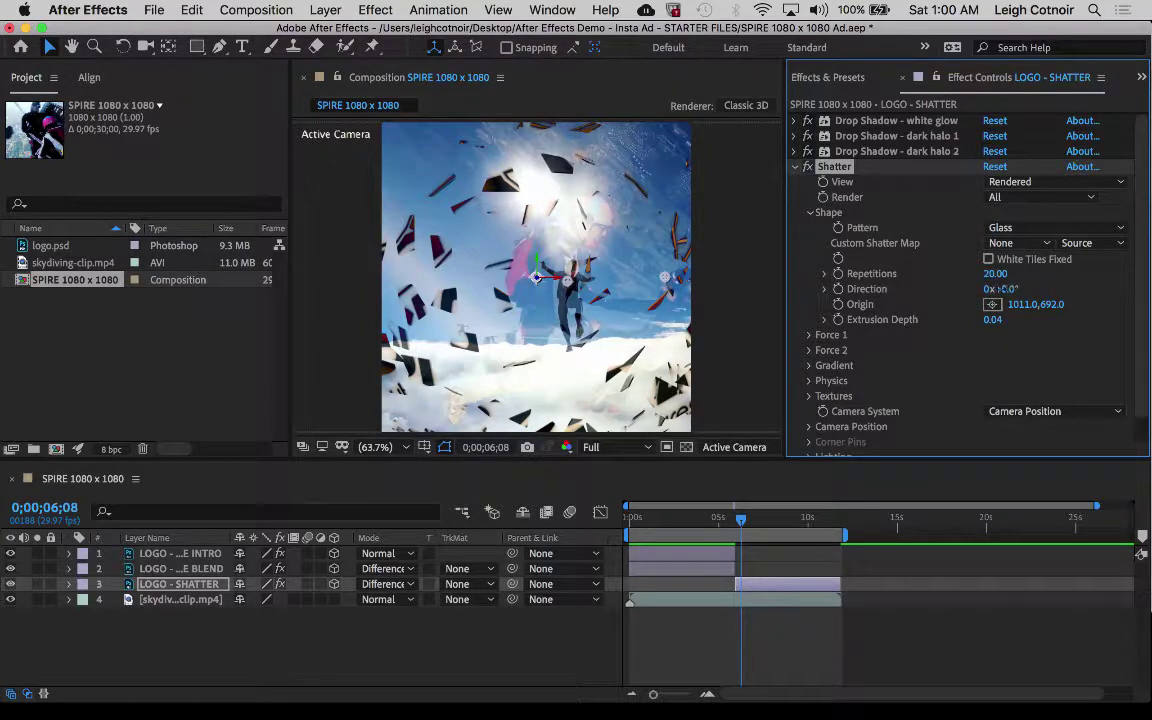
left_click_drag(1012, 290, 977, 300)
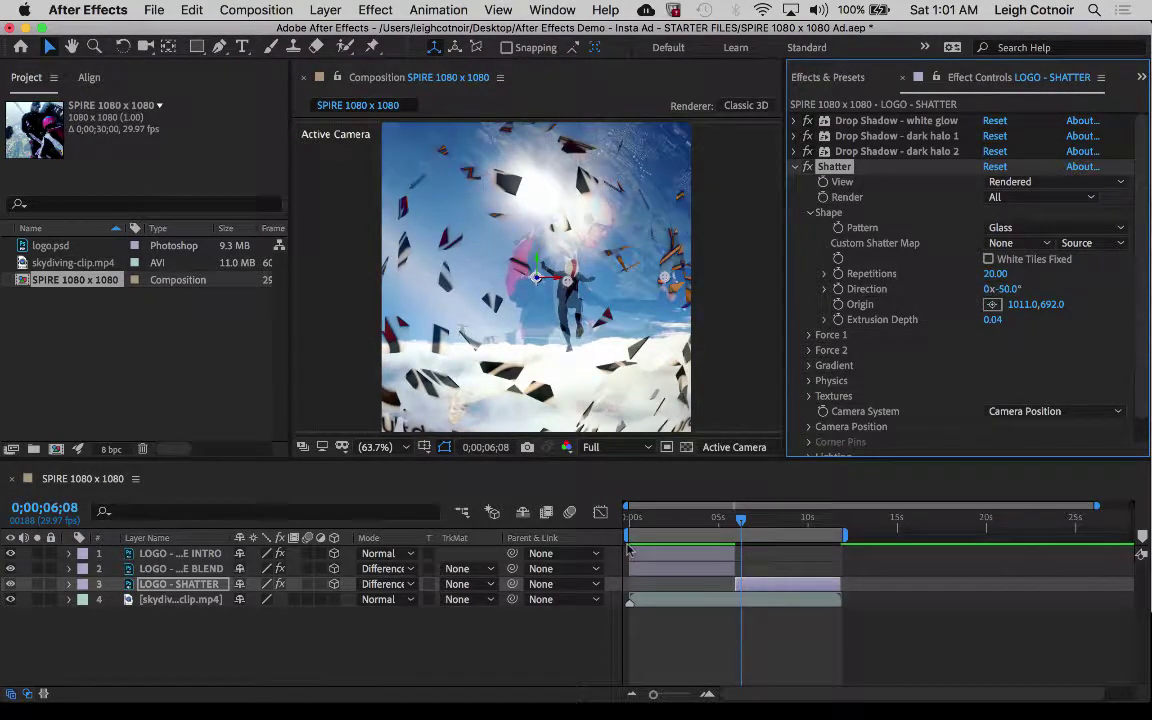
- Scrub through the shatter animation and trim the end of the LOGO - SHATTER layer to 0;00;07;24
left_click(742, 521)
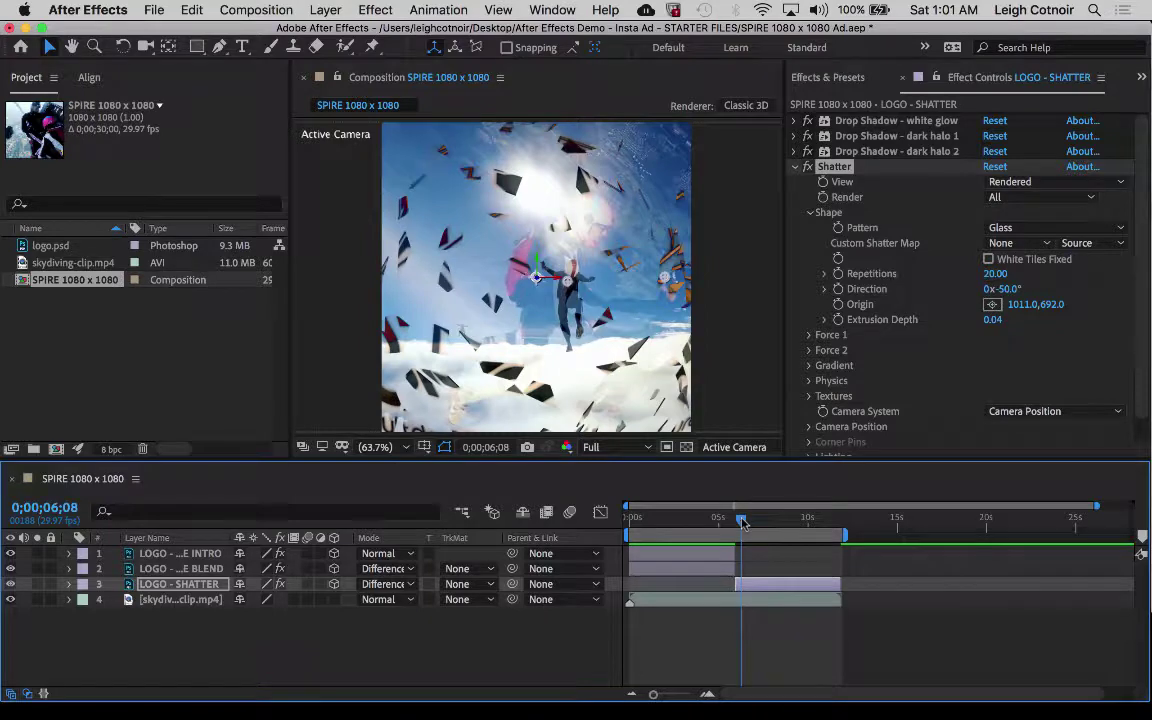
left_click_drag(742, 521, 737, 521)
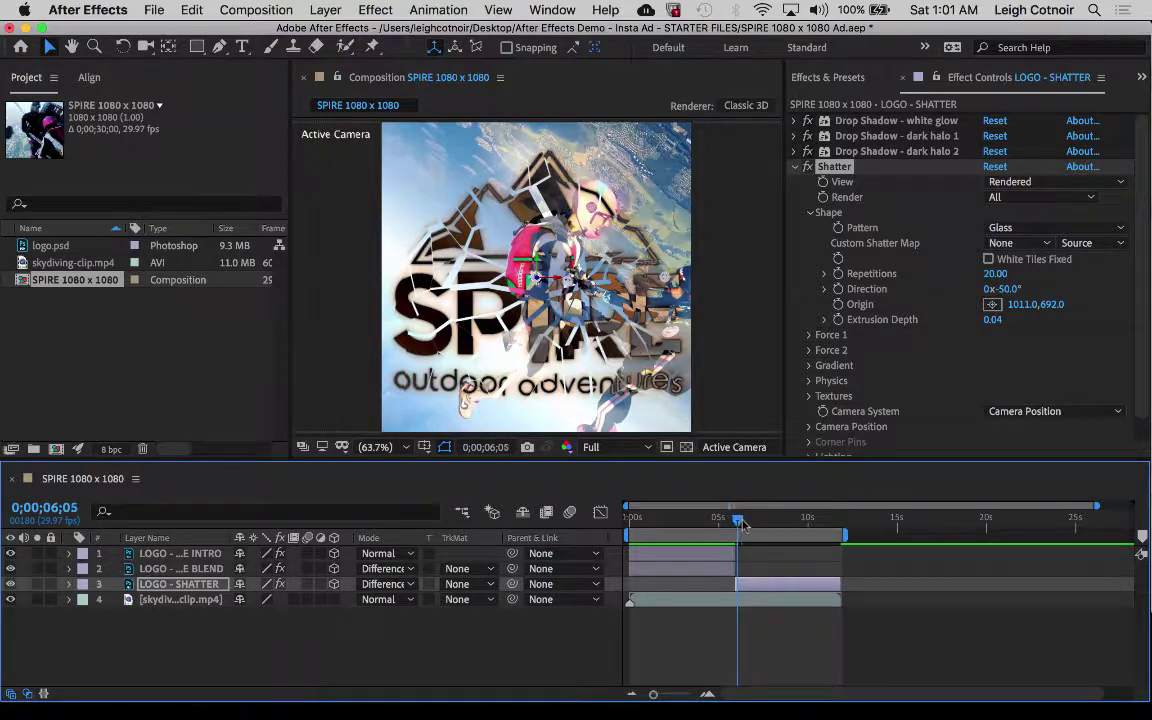
mouse_move(738, 521)
left_mouse_down()
mouse_move(758, 521)
mouse_move(735, 520)
left_mouse_up()
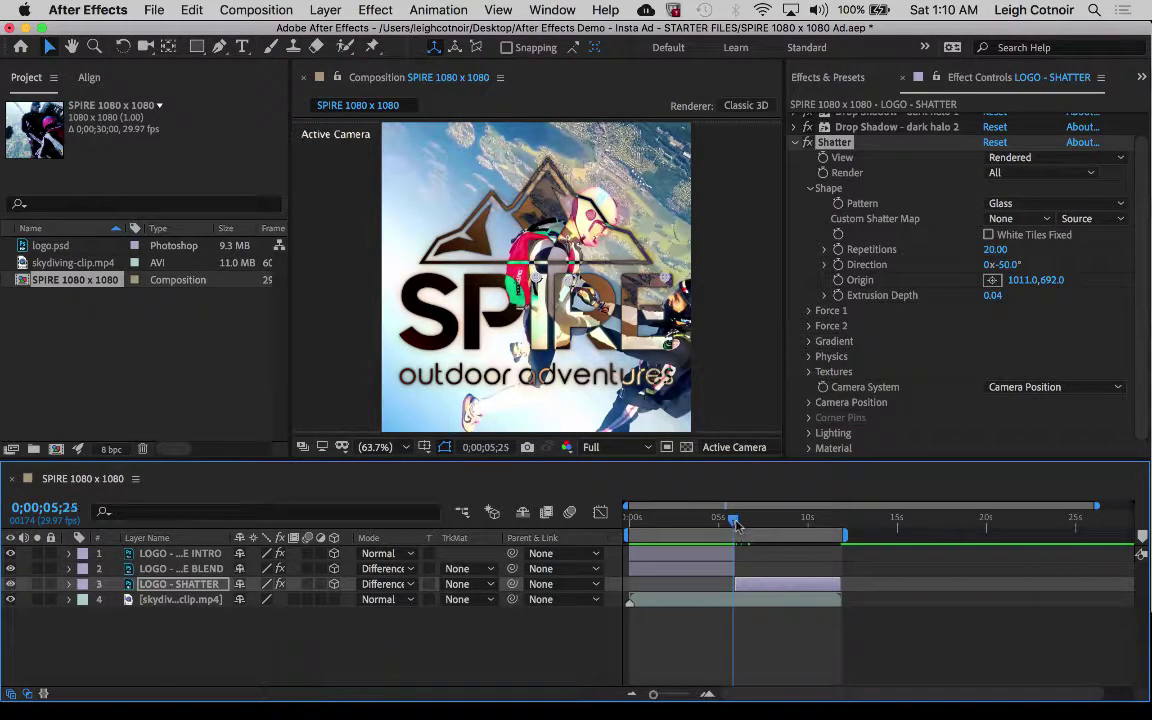
left_click_drag(735, 525, 768, 526)
mouse_move(761, 528)
left_mouse_down()
mouse_move(746, 527)
mouse_move(770, 530)
left_mouse_up()
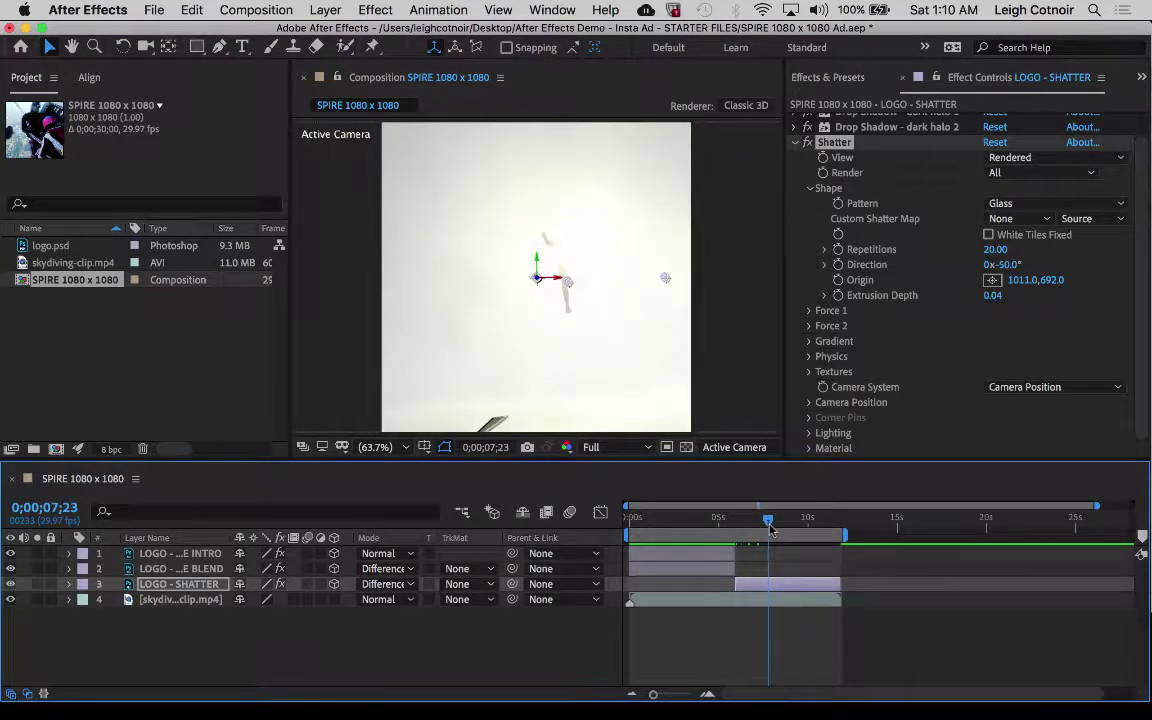
left_click_drag(770, 530, 770, 529)
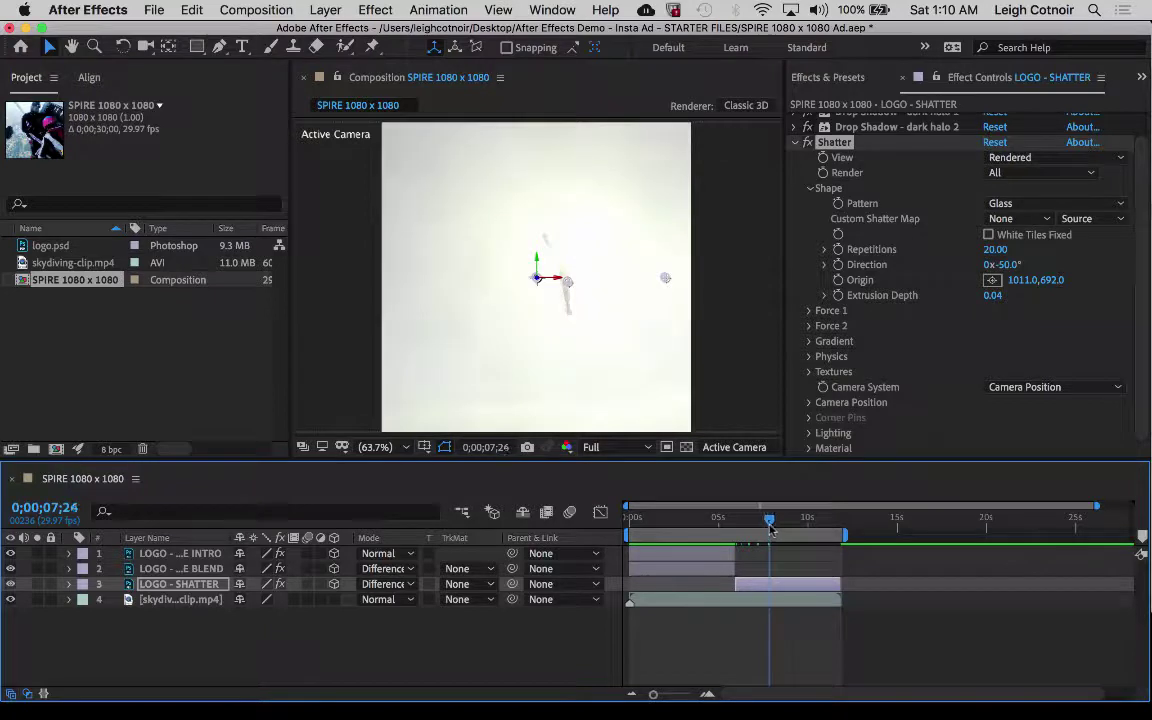
left_click(820, 590)
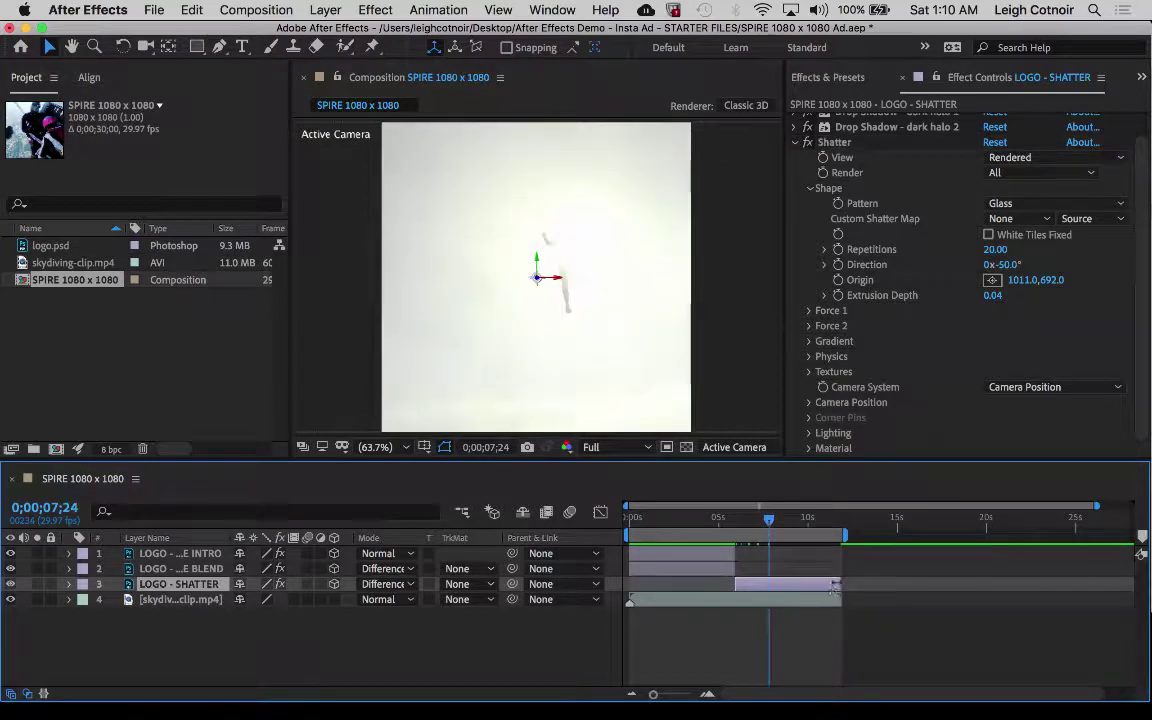
left_click_drag(837, 584, 764, 580)
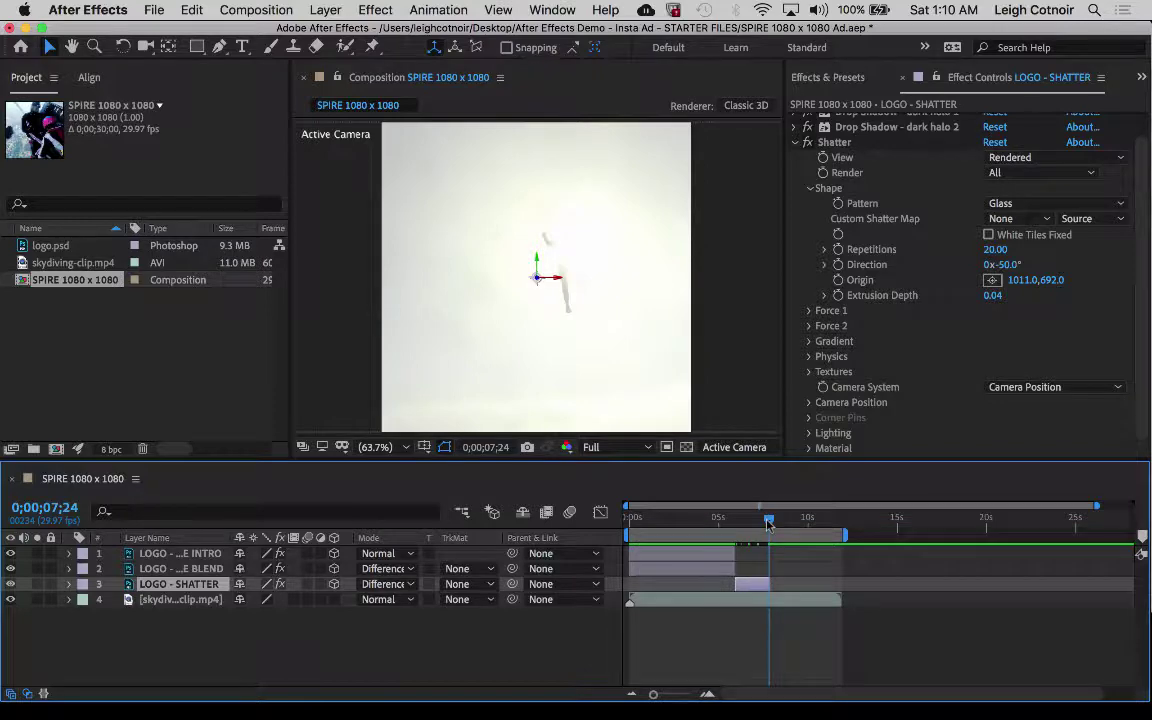
- Add a 100% Opacity keyframe to the LOGO - SHATTER layer at 0;00;06;20
mouse_move(768, 524)
left_mouse_down()
mouse_move(728, 523)
mouse_move(771, 522)
mouse_move(746, 522)
left_mouse_up()
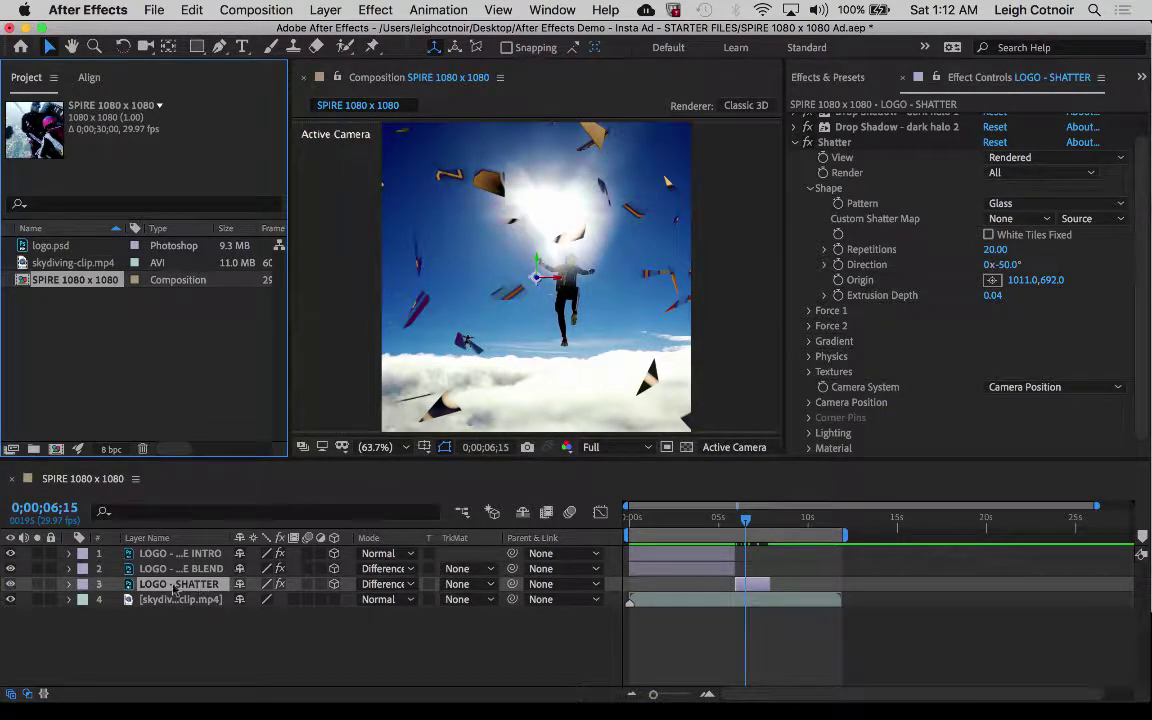
left_click(69, 584)
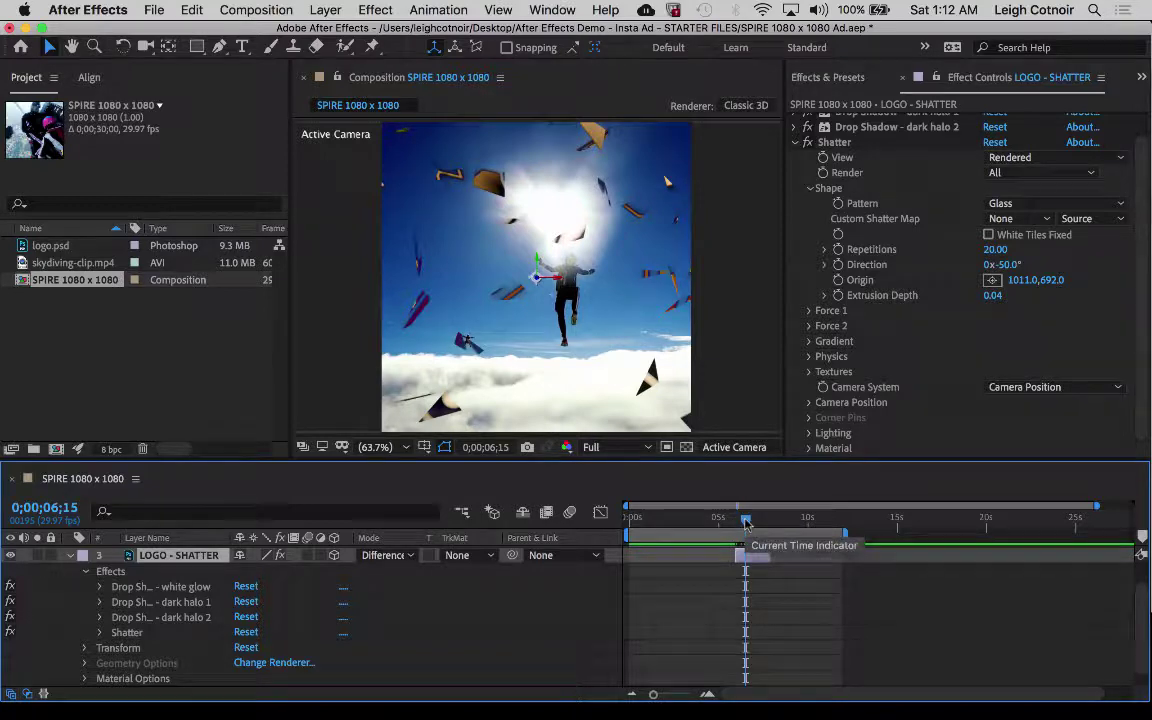
mouse_move(745, 521)
left_mouse_down()
mouse_move(759, 524)
mouse_move(749, 523)
left_mouse_up()
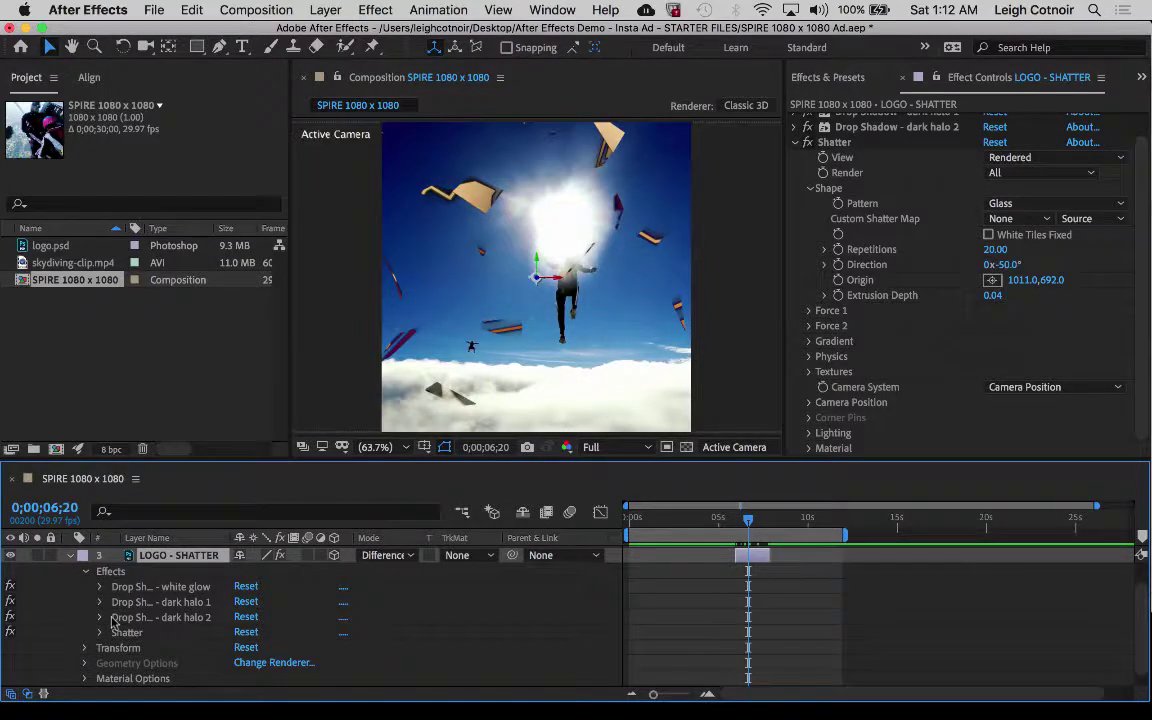
scroll(115, 622, "down", 1)
scroll(138, 614, "up", 3)
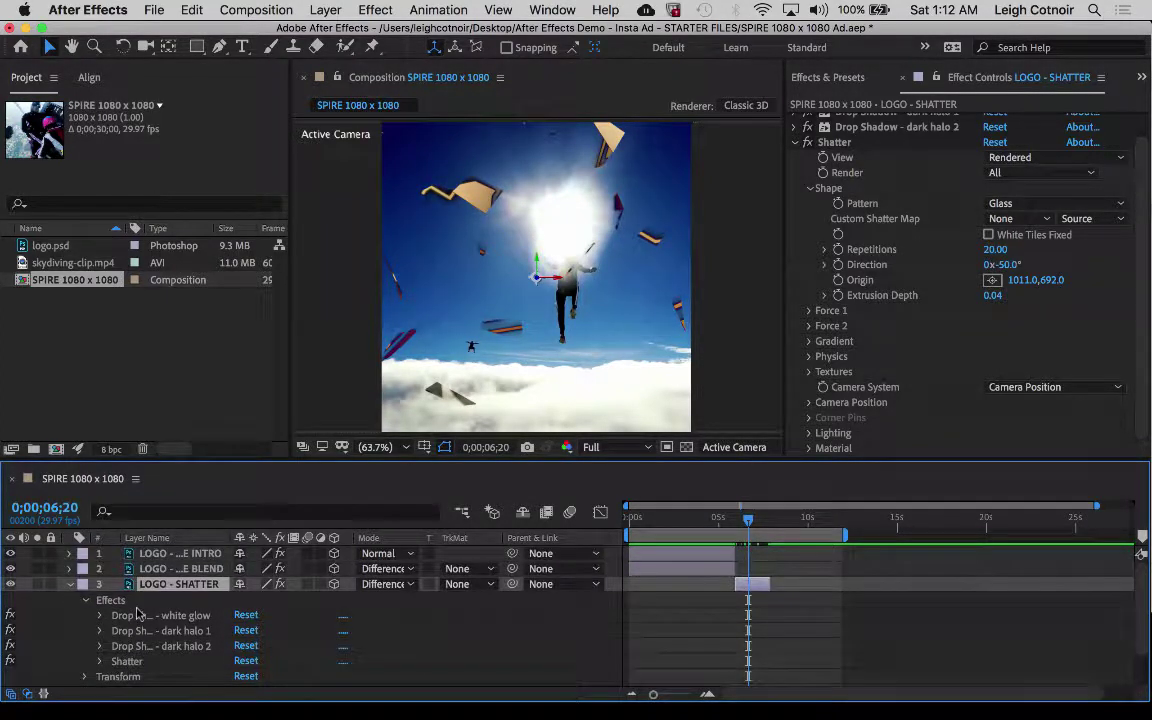
left_click(86, 601)
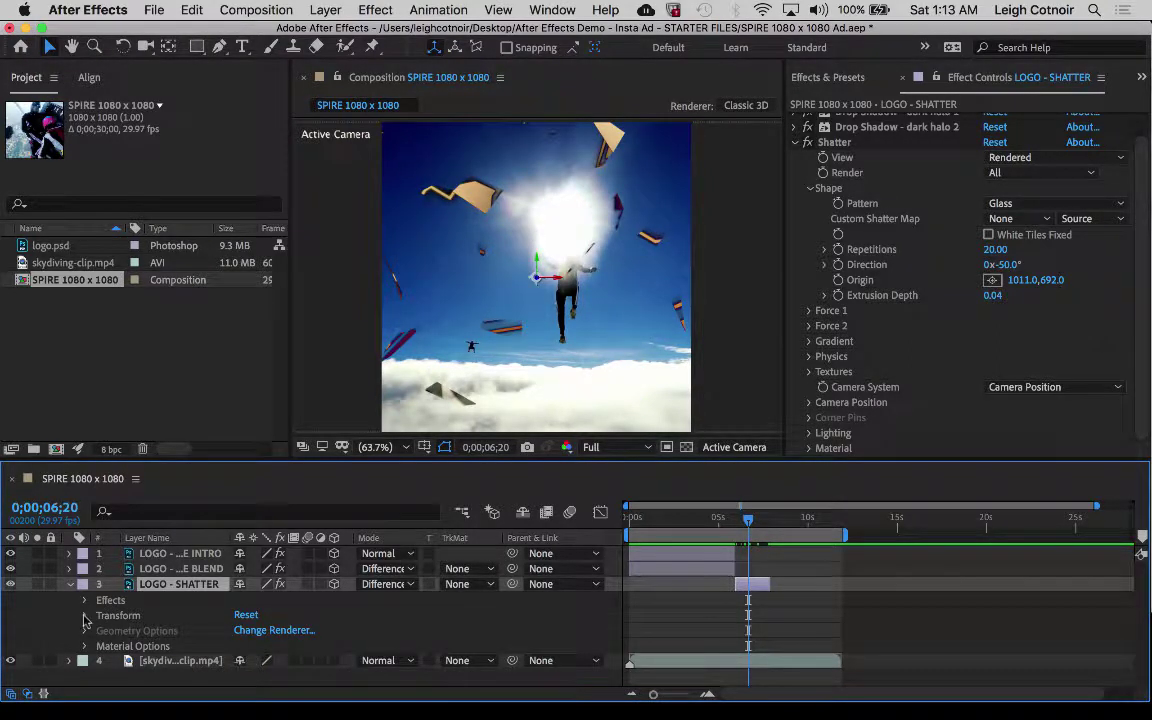
left_click(84, 615)
scroll(85, 621, "down", 4)
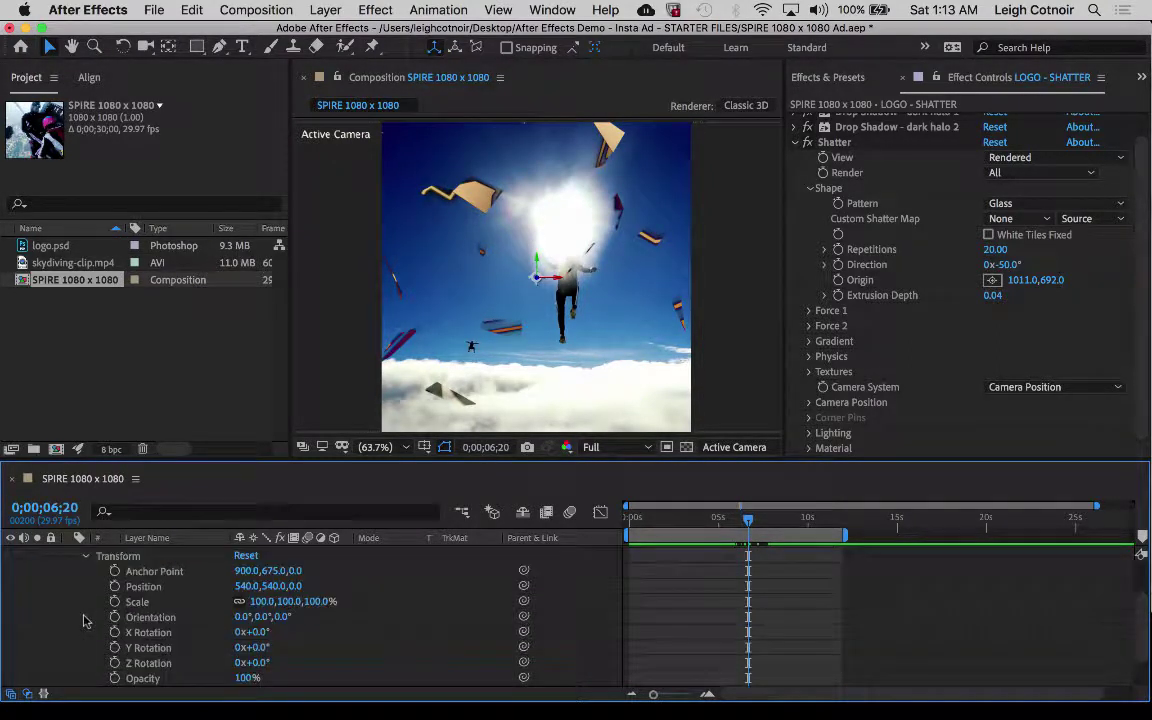
left_click(115, 678)
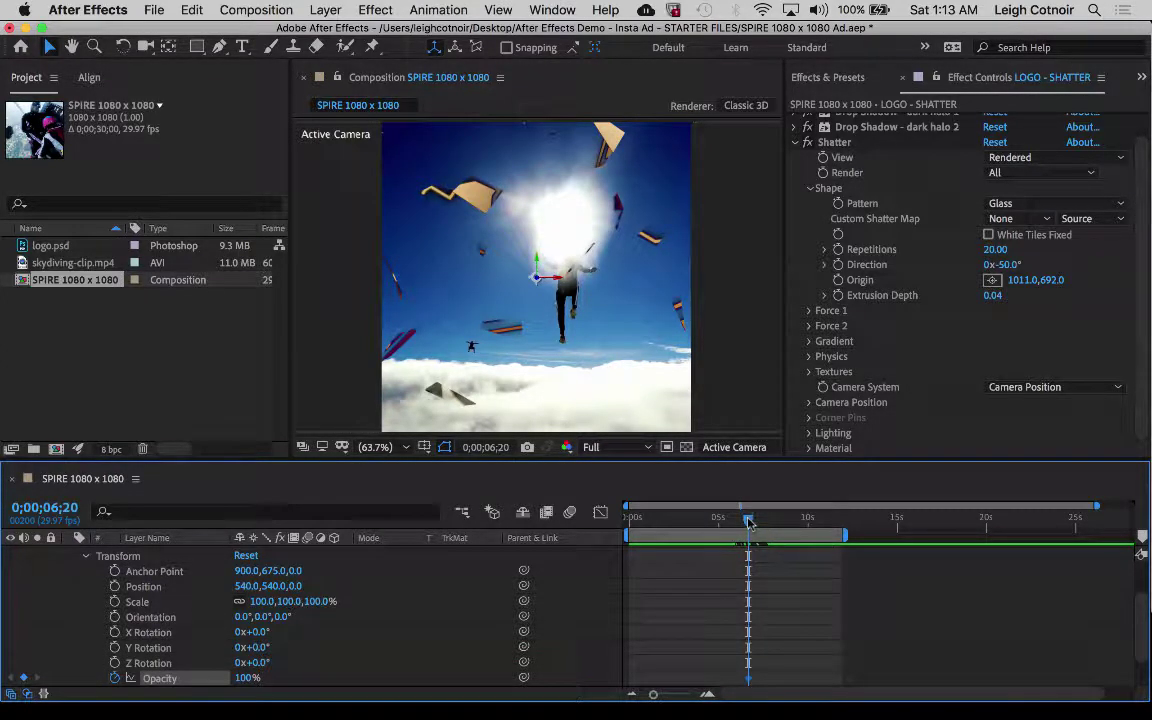
- Add an Opacity keyframe of 0% to the LOGO - SHATTER layer at 0;00;07;26
scroll(766, 612, "up", 3)
scroll(770, 614, "down", 1)
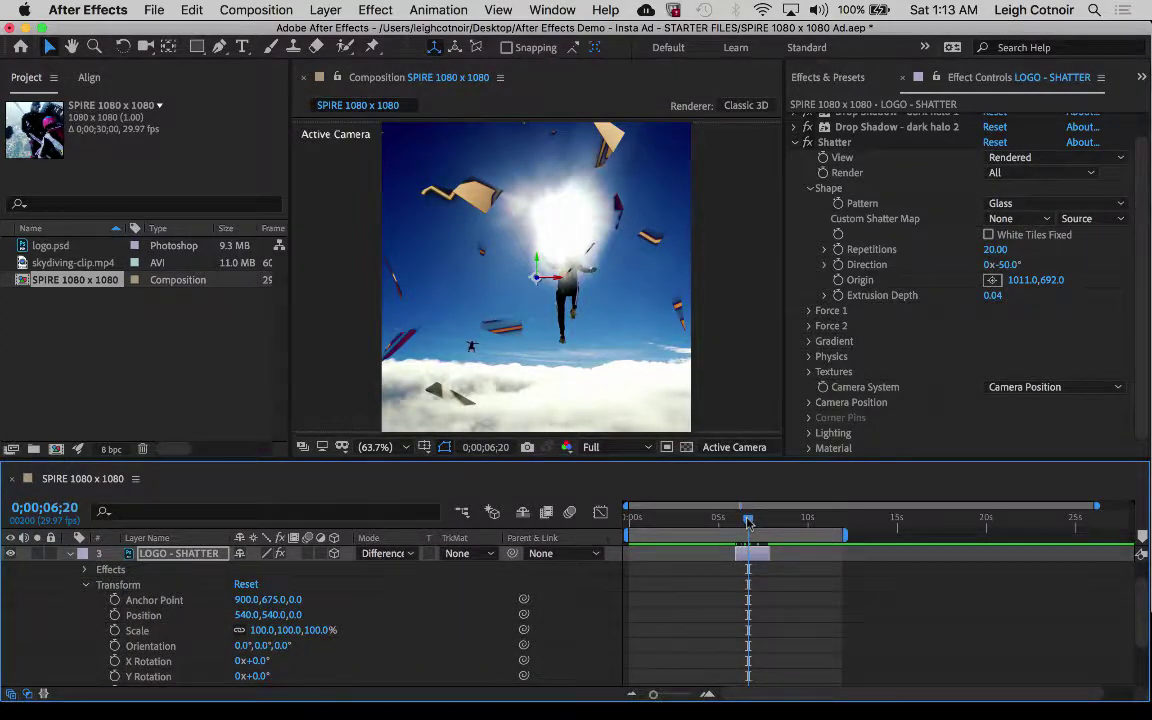
left_click_drag(748, 521, 754, 523)
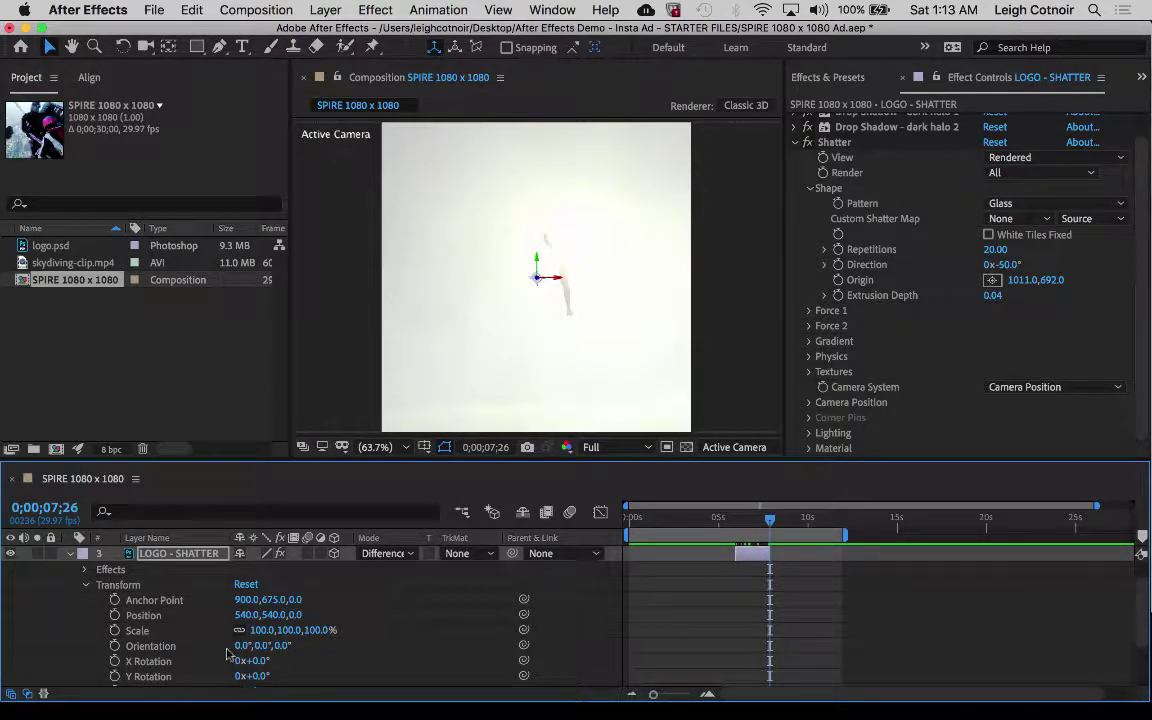
scroll(228, 655, "down", 2)
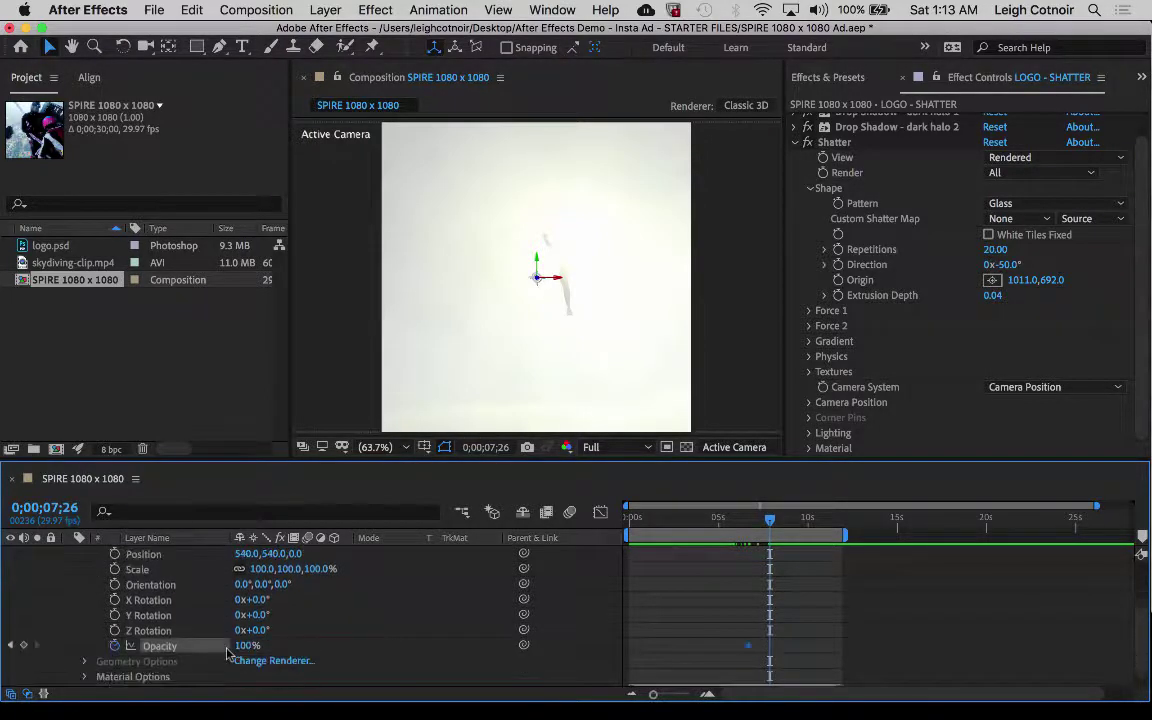
left_click(23, 646)
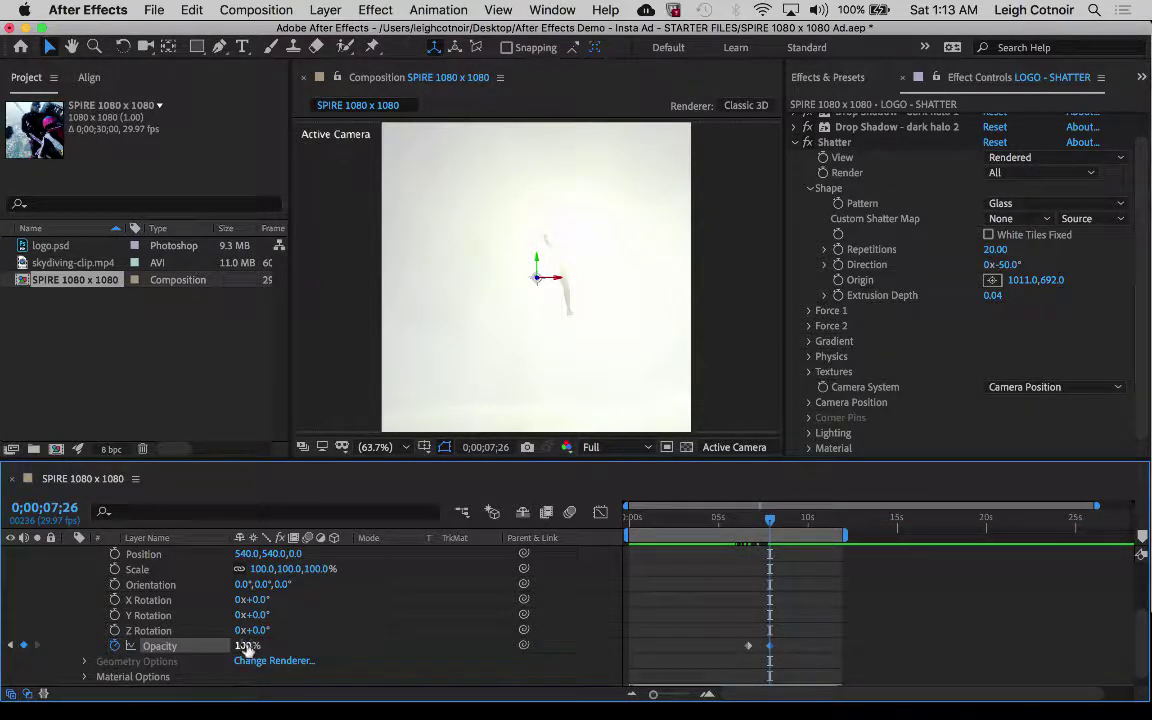
left_click_drag(246, 645, 183, 647)
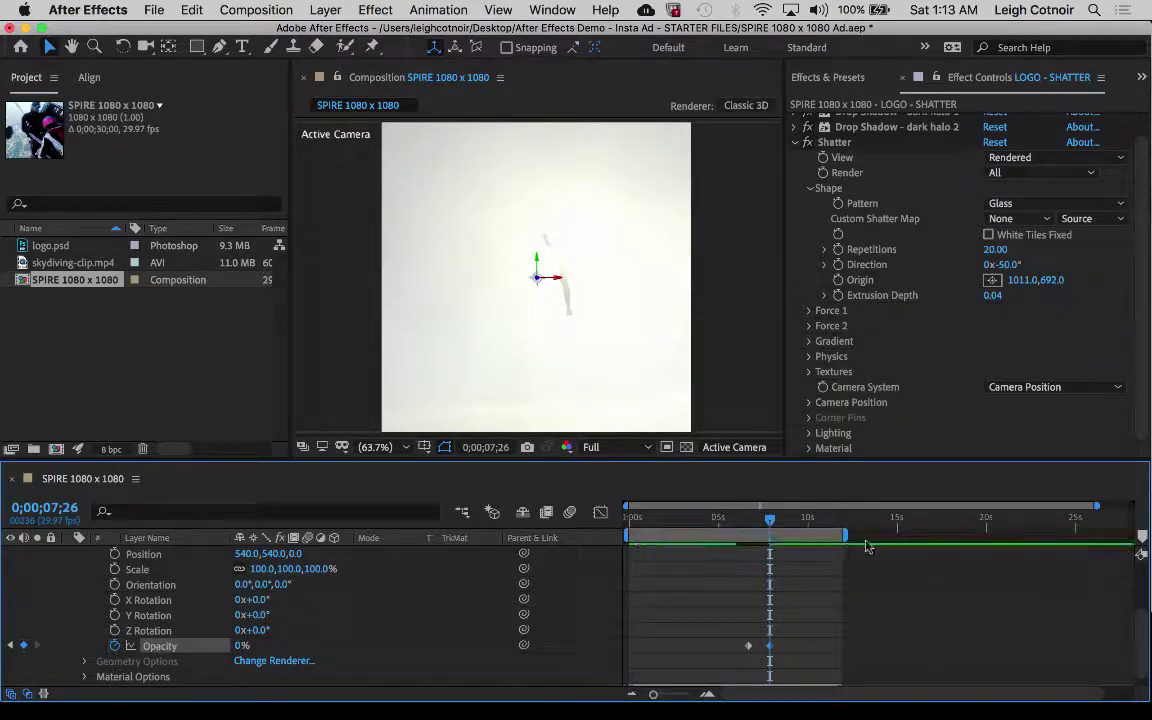
- Preview the shatter and fade-out from 0;00;04;24, and save the project
left_click_drag(770, 527, 717, 530)
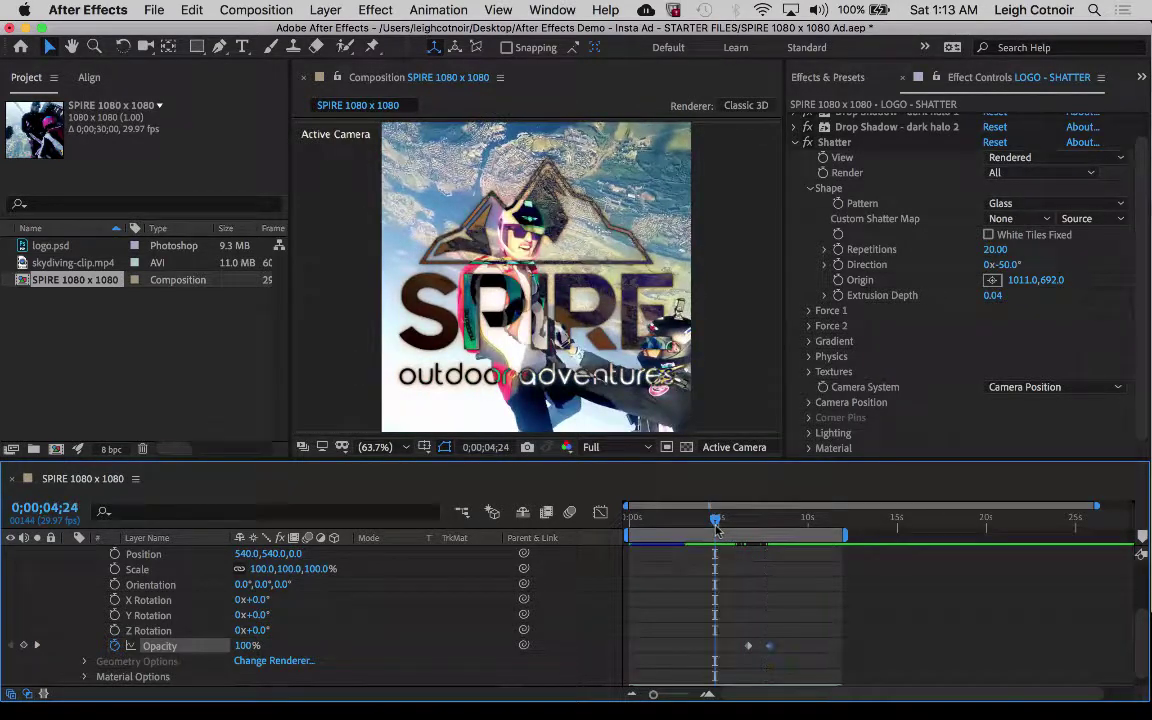
key("space")
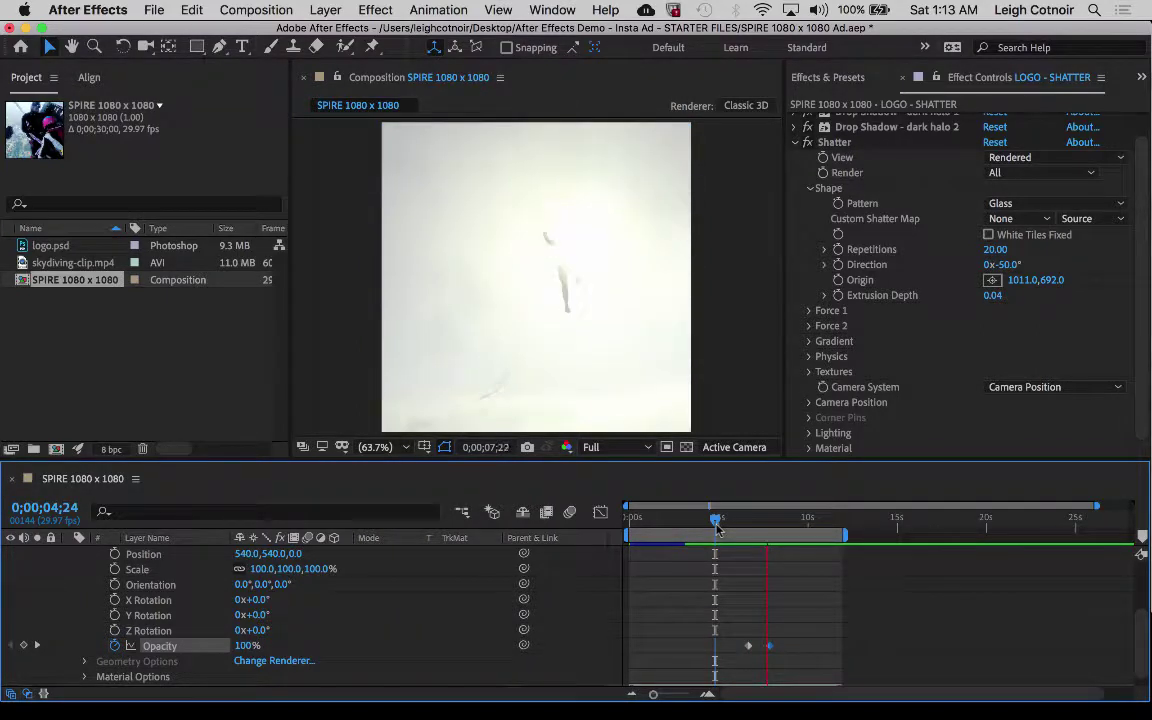
key("space")
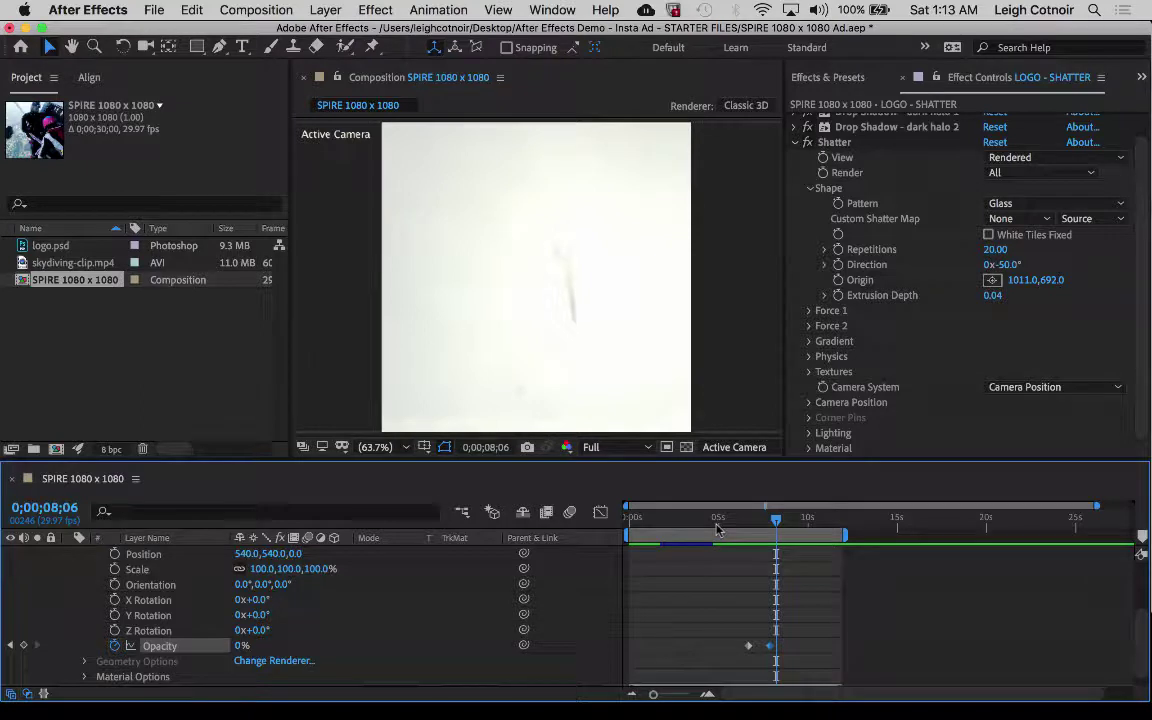
key("super+s")
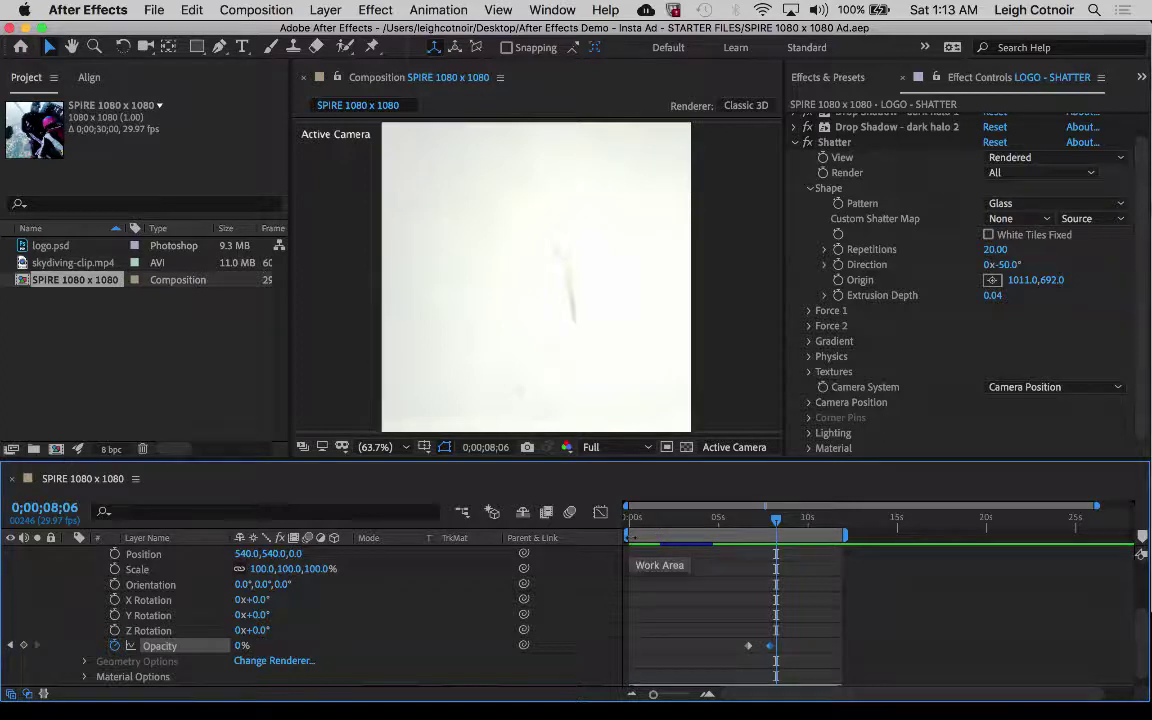
- Set the work area to the shatter section, from about 5 to 9 seconds, and preview the logo breaking apart and fading
left_click_drag(630, 536, 720, 536)
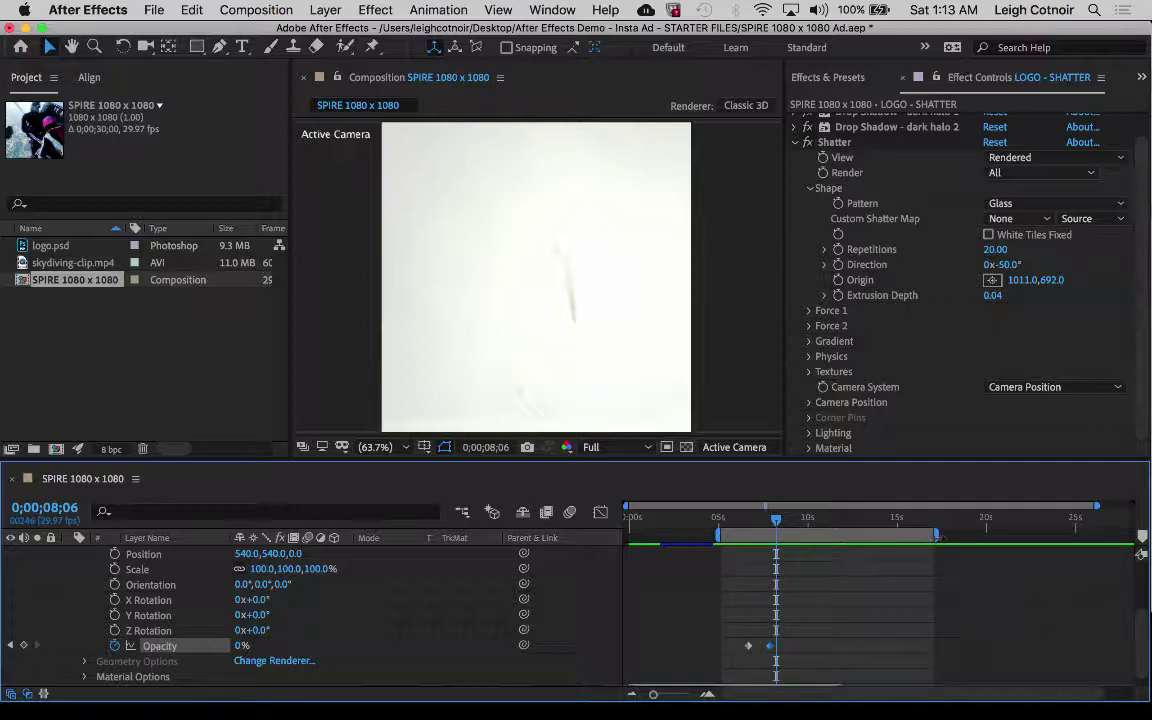
left_click_drag(936, 536, 796, 536)
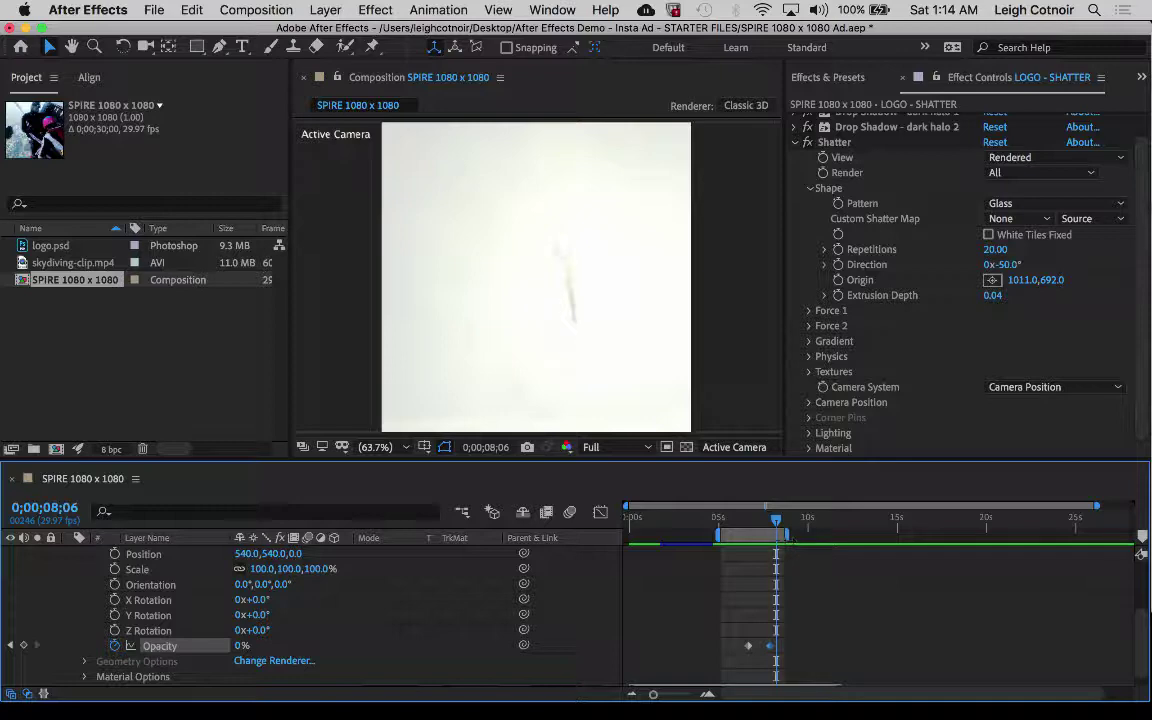
left_click_drag(776, 522, 716, 522)
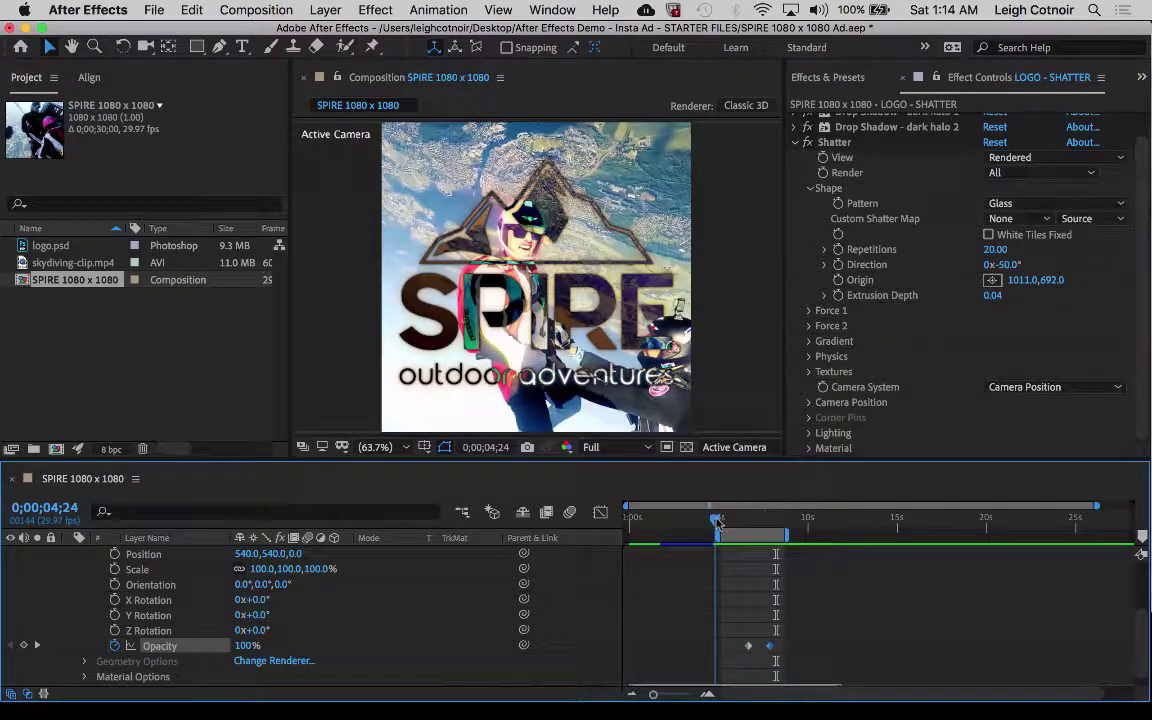
key("space")
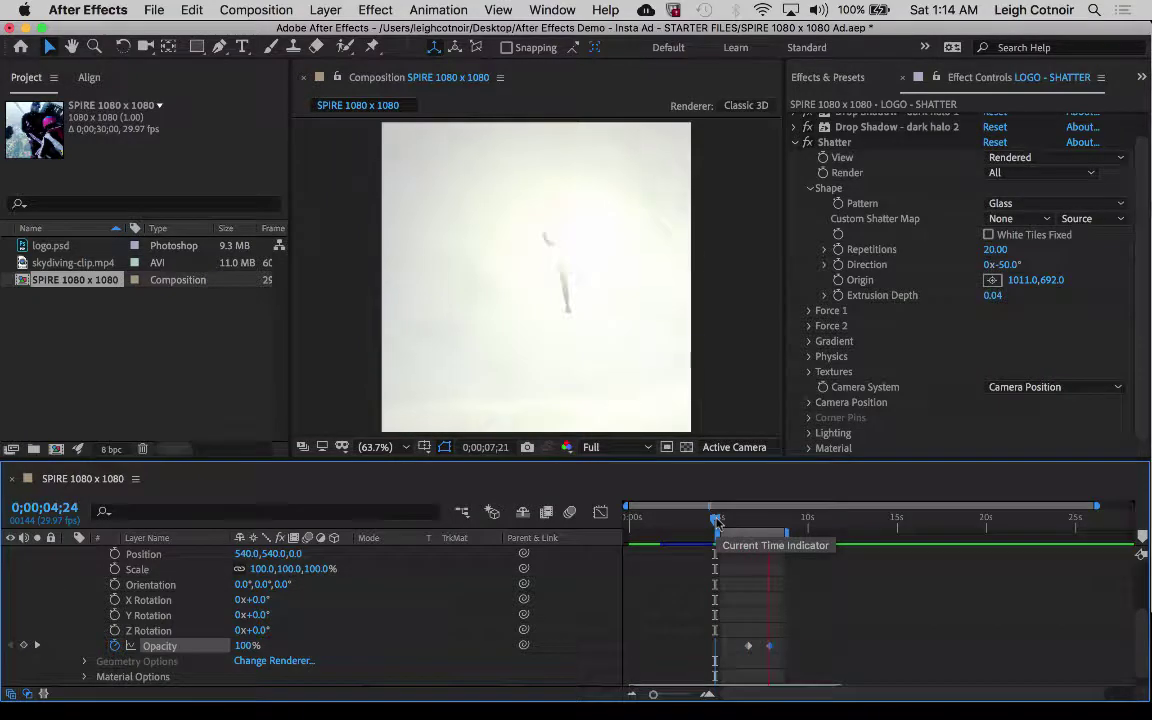
left_click(716, 522)
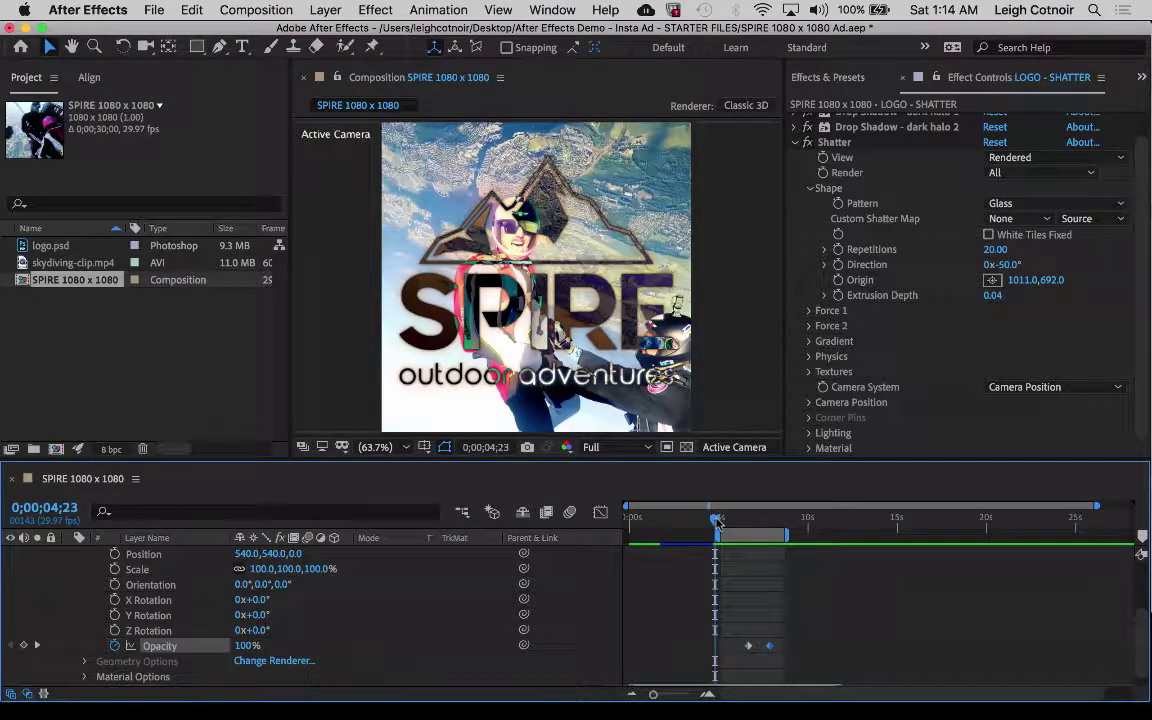
key("space")
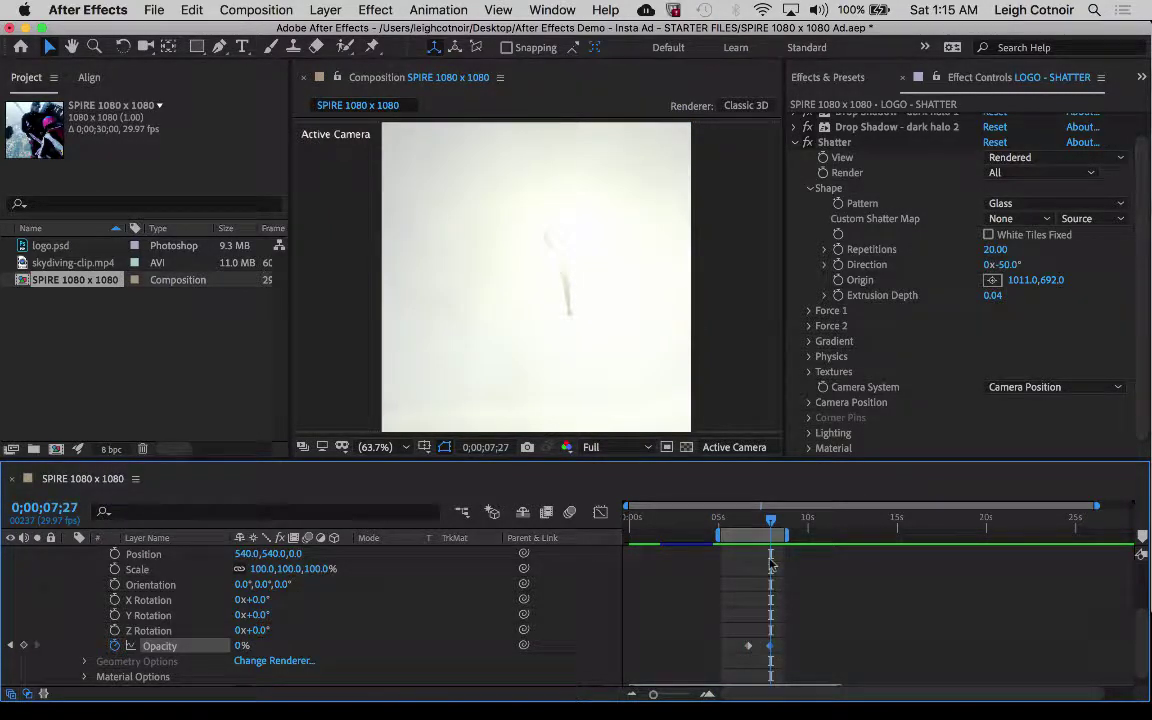
key("space")
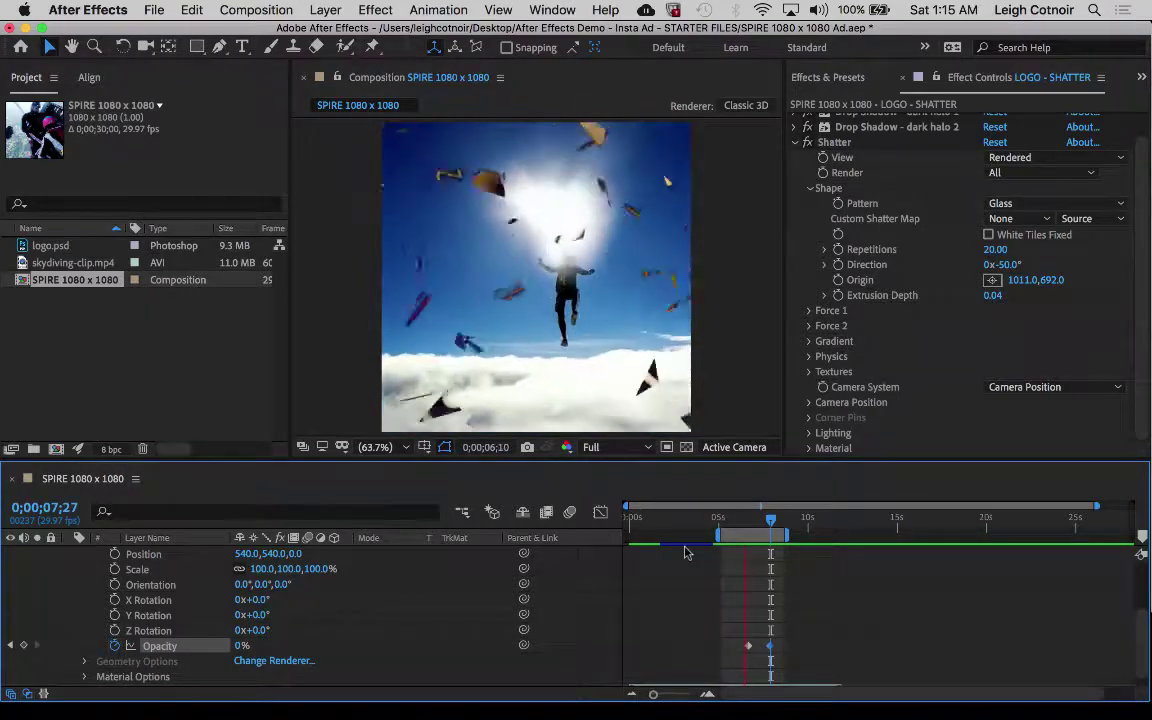
key("space")
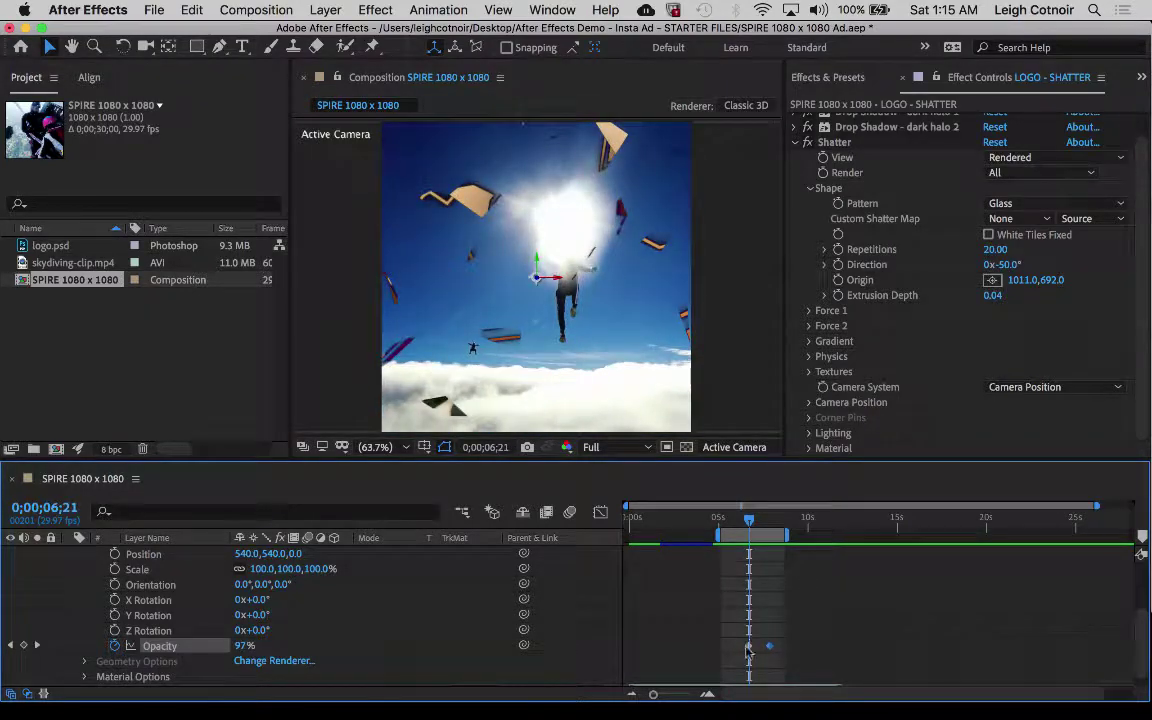
- Move the 100% Opacity keyframe of the LOGO - SHATTER layer slightly earlier, to just after 6 seconds, and preview the longer fade
left_click_drag(750, 650, 744, 652)
left_click(716, 519)
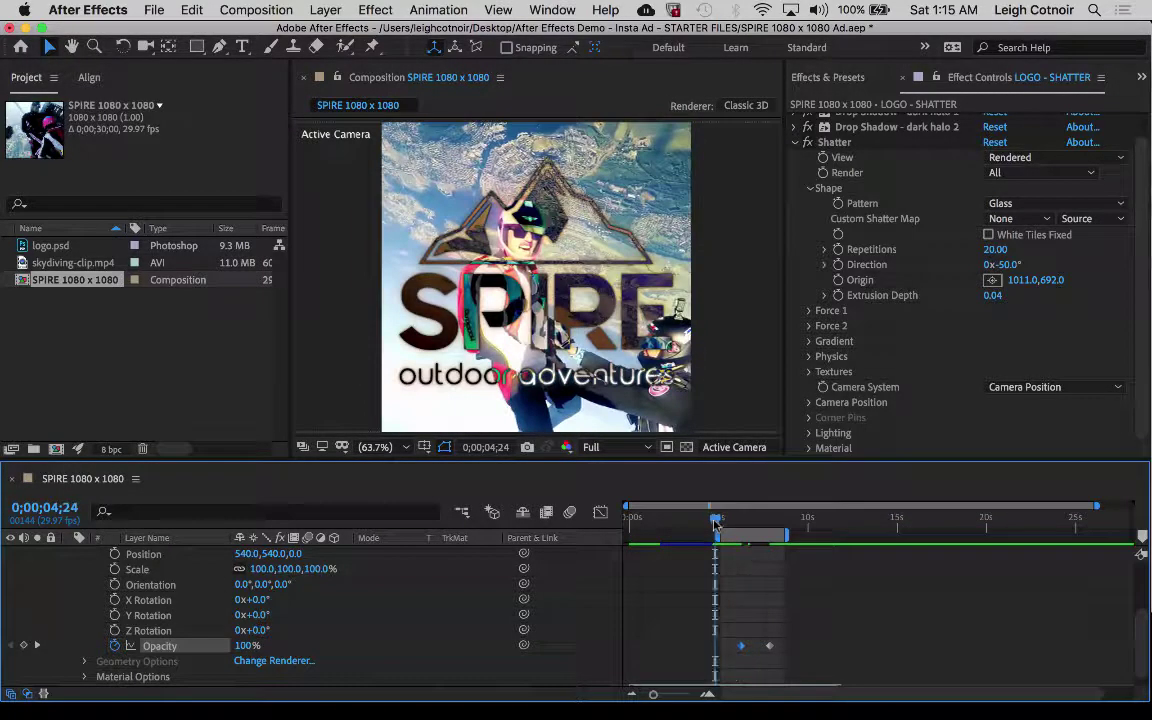
key("space")
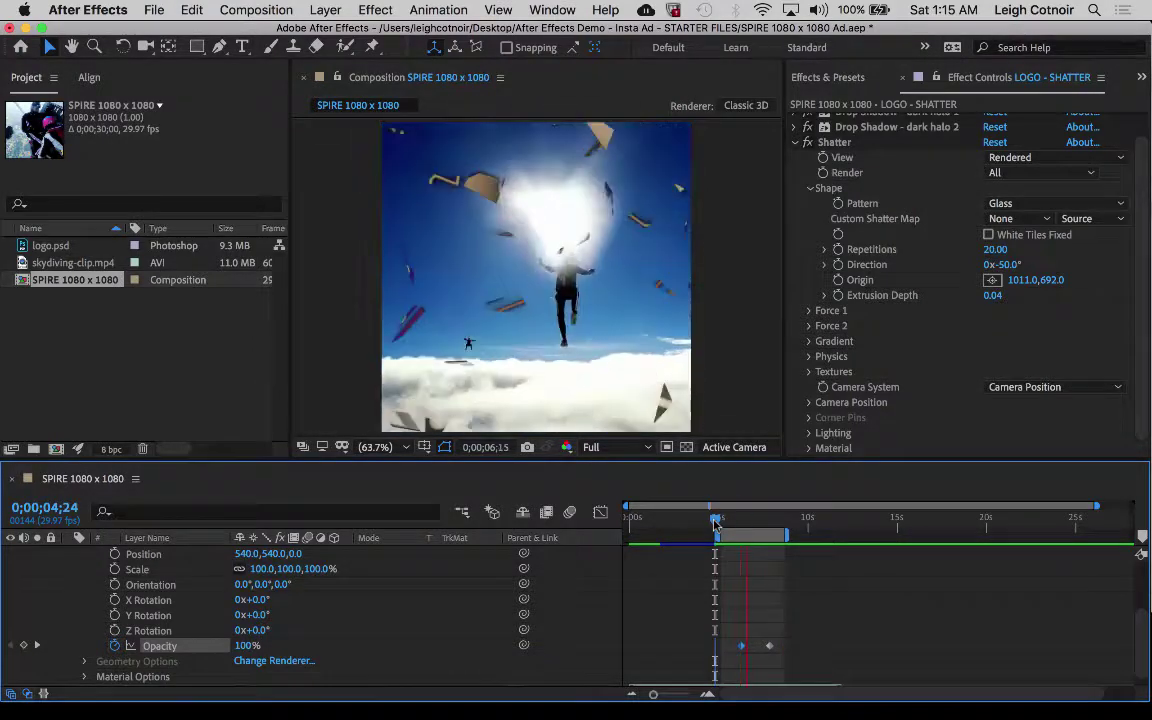
key("space")
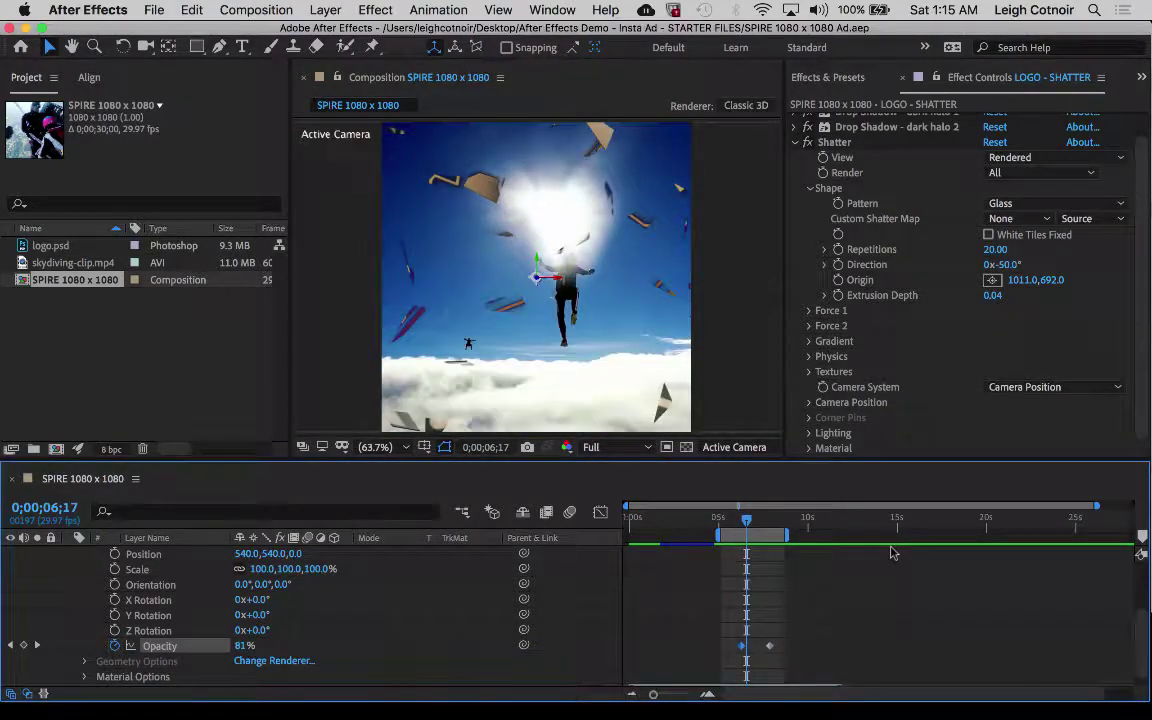
- Preview the difference-blended logo section from 0;00;02;28
left_click(682, 519)
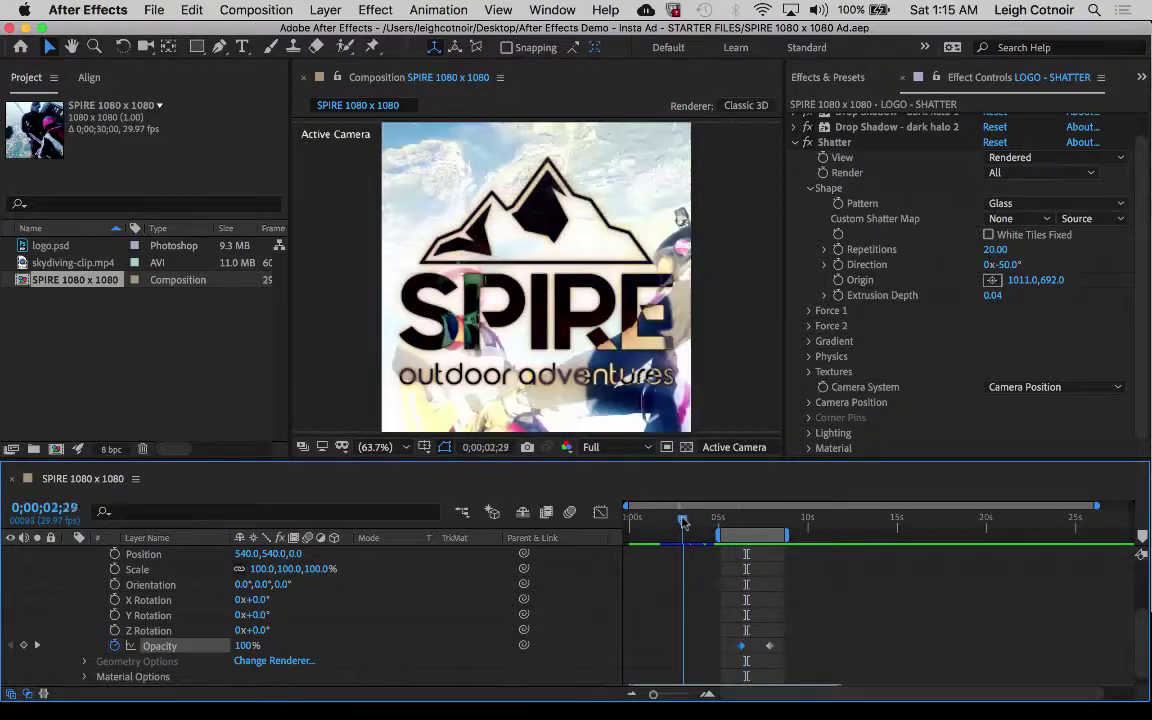
key("space")
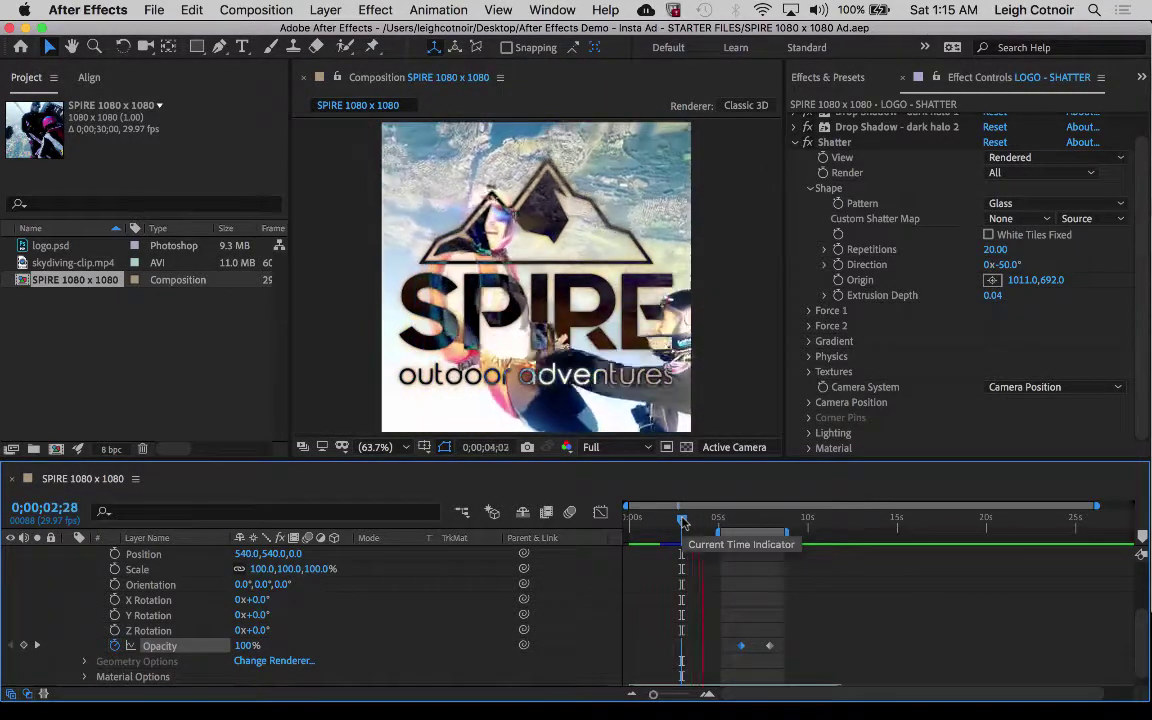
key("space")
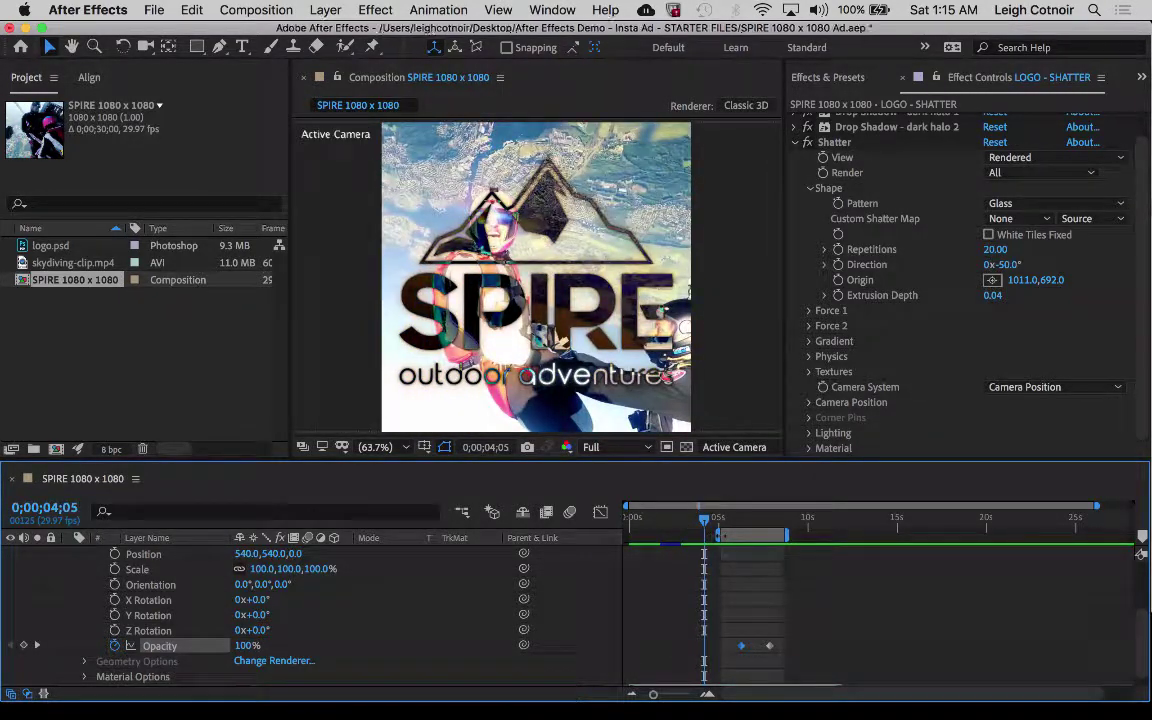
- Set the work area from the start of the composition to about 10 seconds, and collapse the LOGO - SHATTER layer's properties
left_click_drag(752, 536, 662, 536)
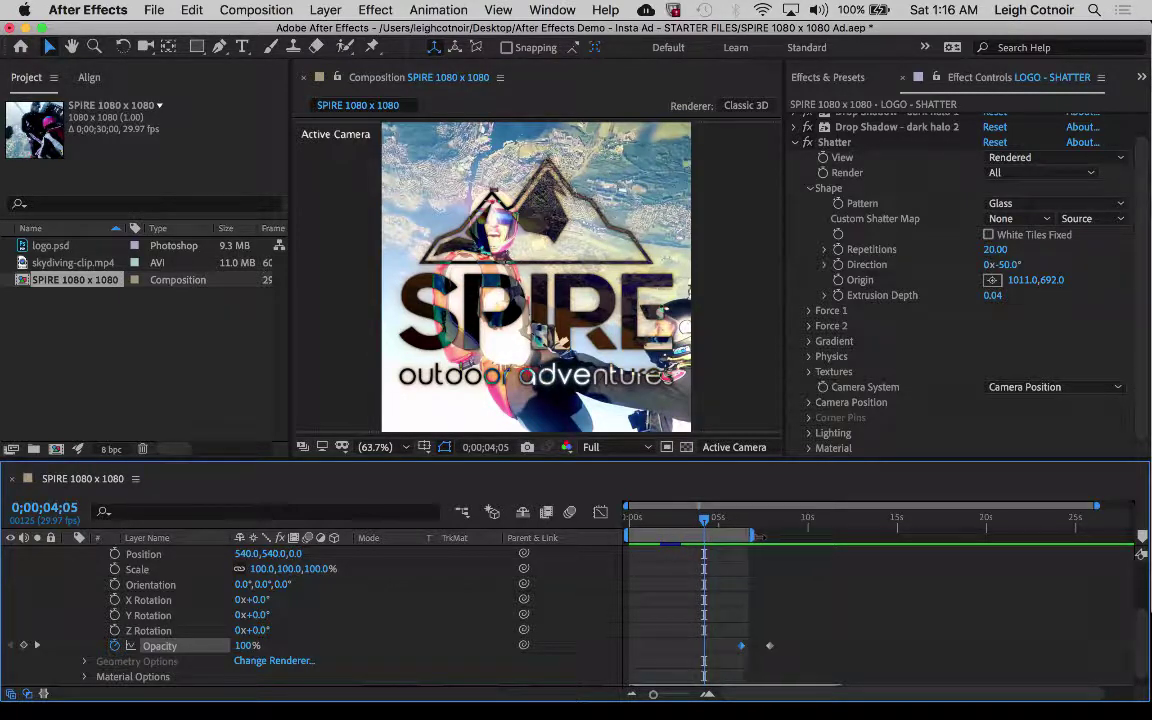
left_click_drag(697, 536, 800, 536)
scroll(170, 590, "up", 4)
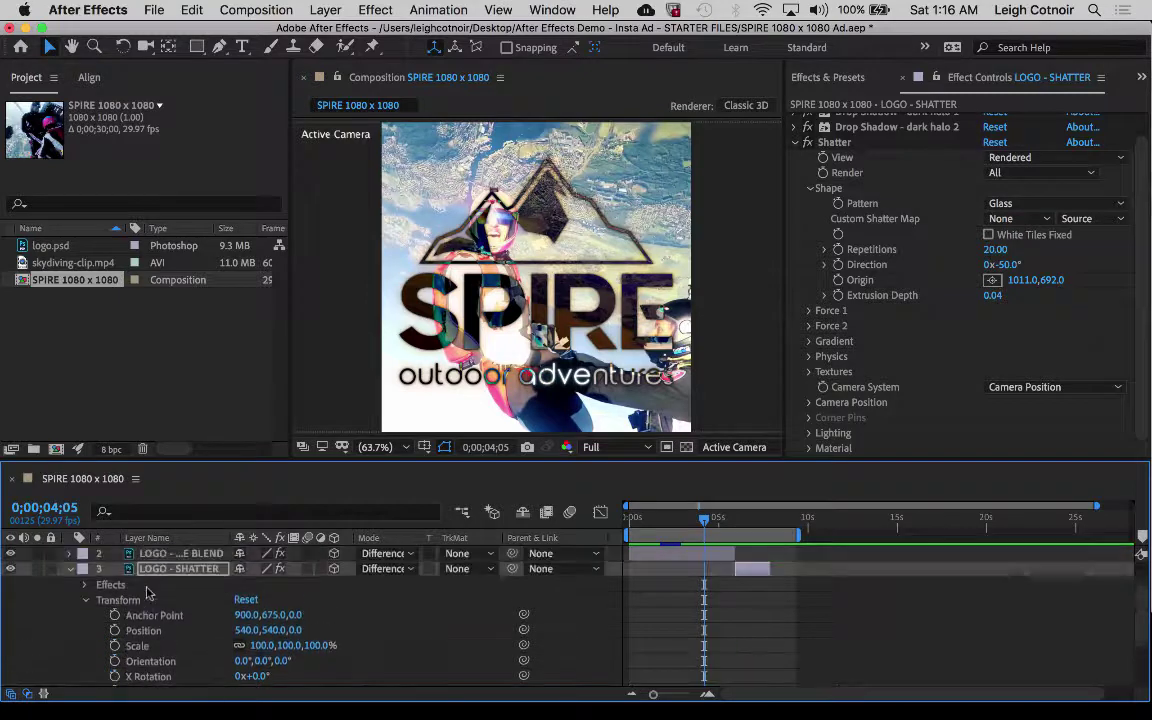
left_click(85, 616)
left_click(70, 585)
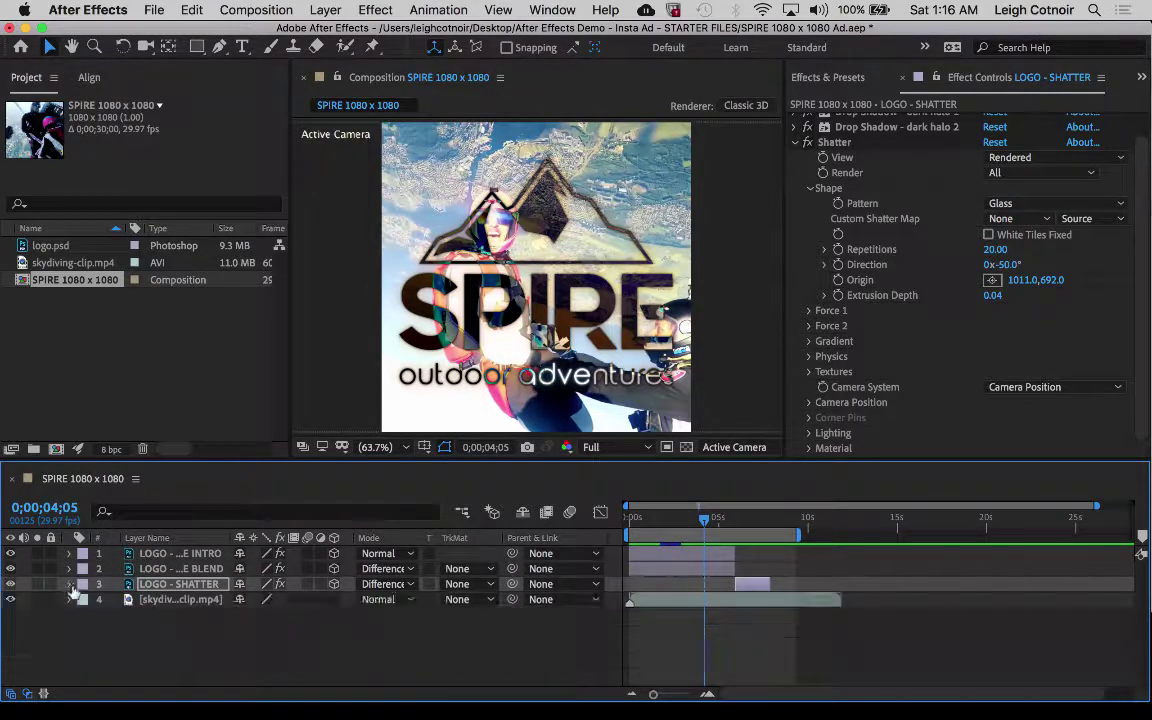
scroll(773, 584, "right", 2)
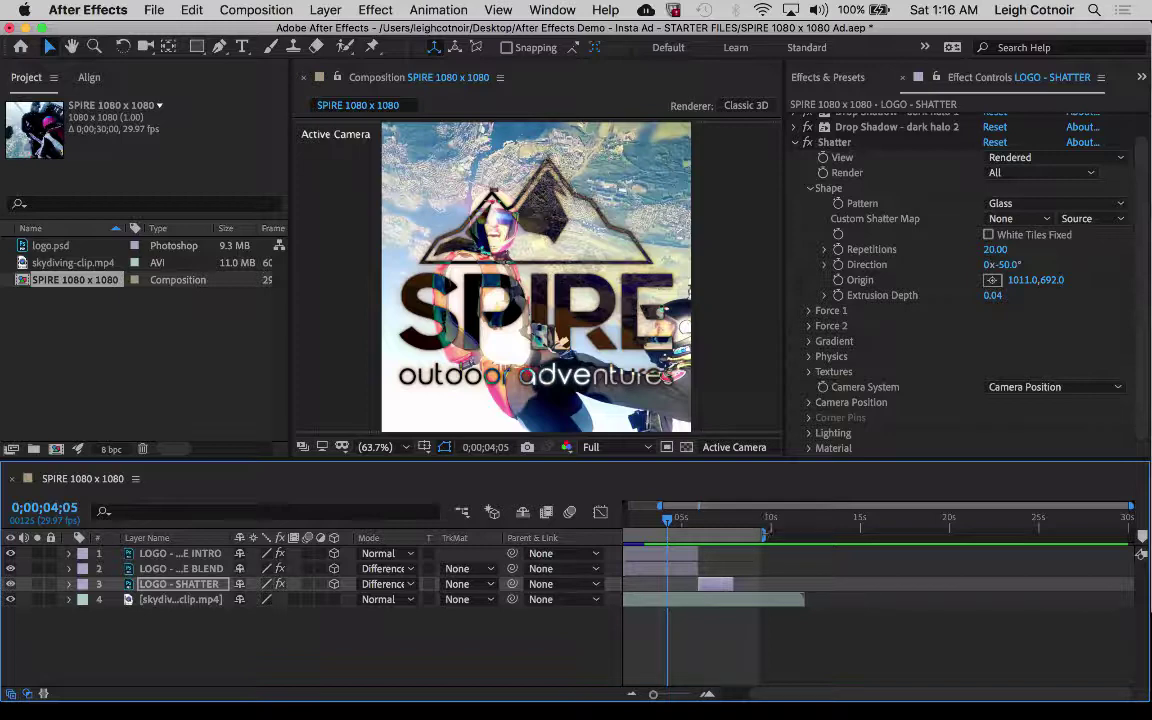
left_click_drag(765, 537, 775, 537)
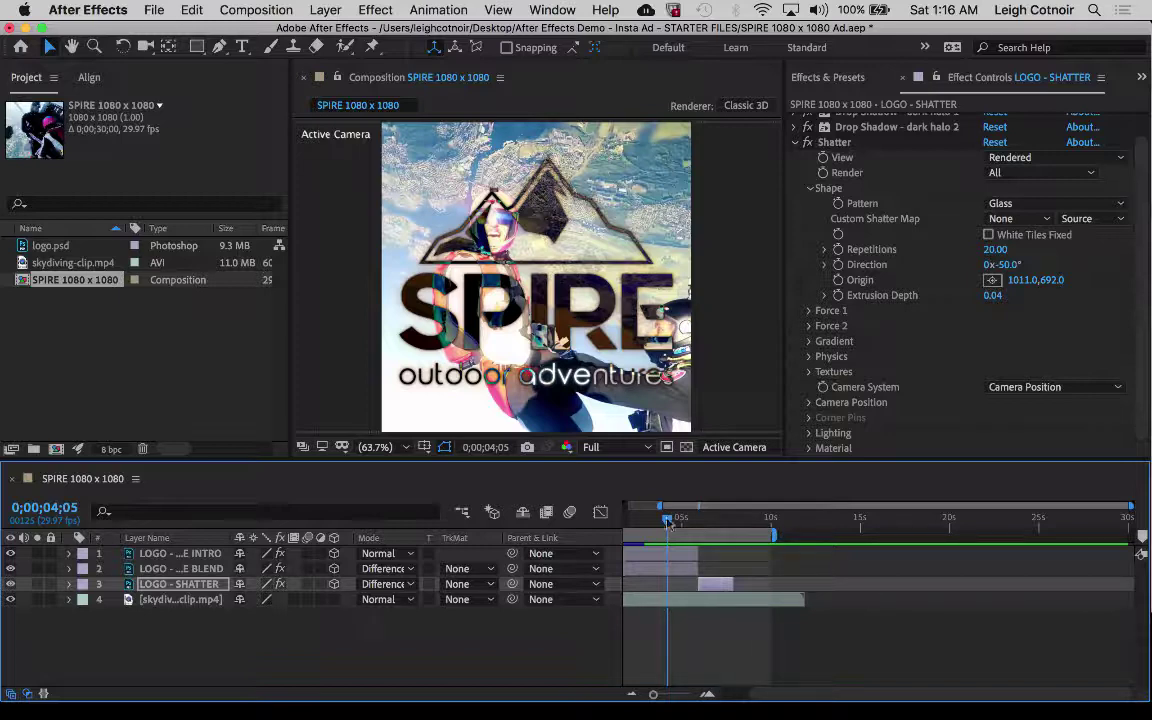
- Play the ad from 0;00;02;26 and scrub through the shatter and fade-out to 0;00;08;20
left_click_drag(666, 521, 641, 524)
key("space")
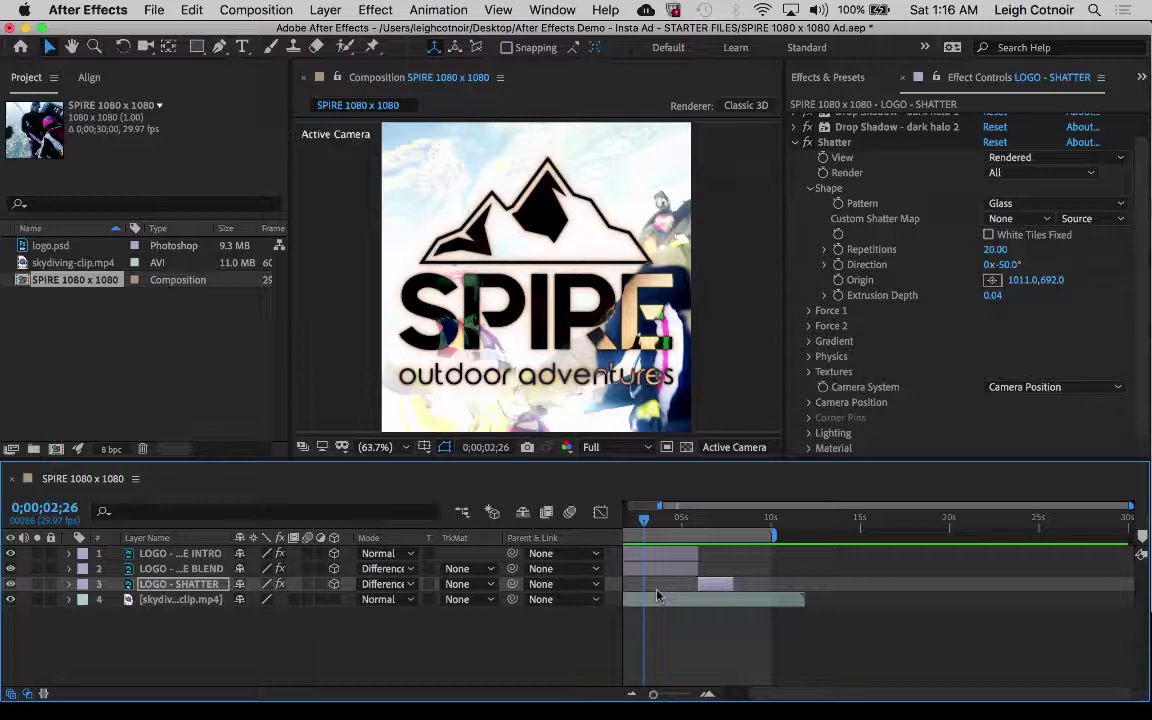
left_click_drag(655, 520, 746, 531)
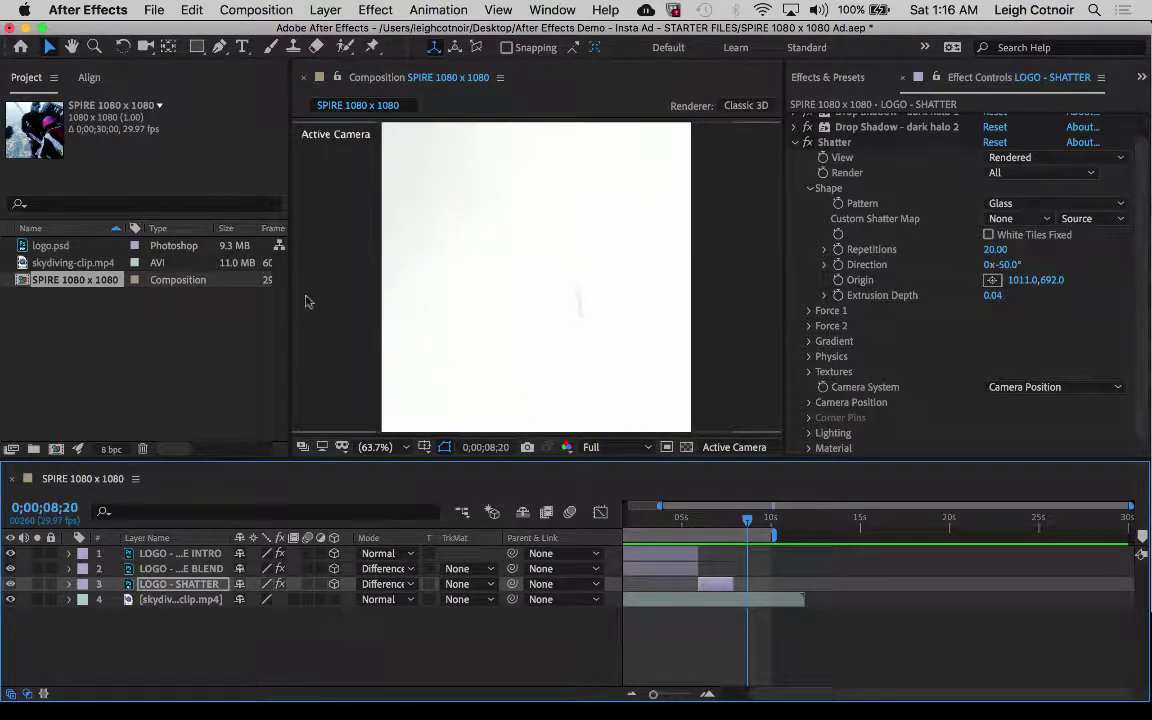